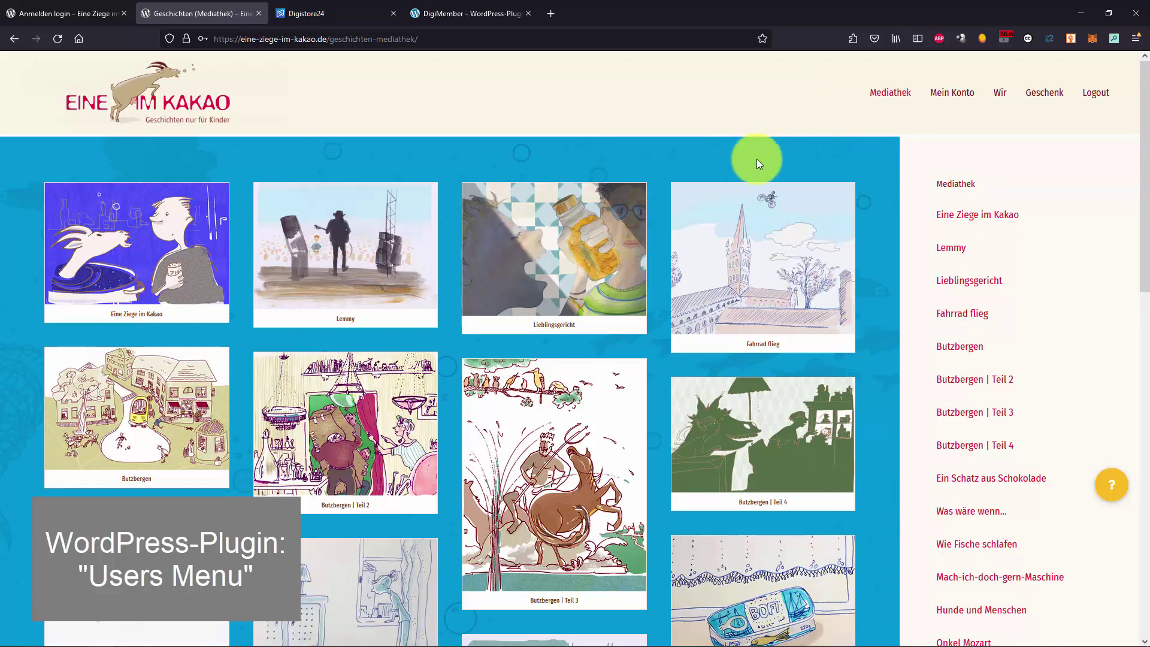
Open the member's Mein Konto page and review the password form, Digistore24 invoices, invoice download and cancellation instructions
click(951, 118)
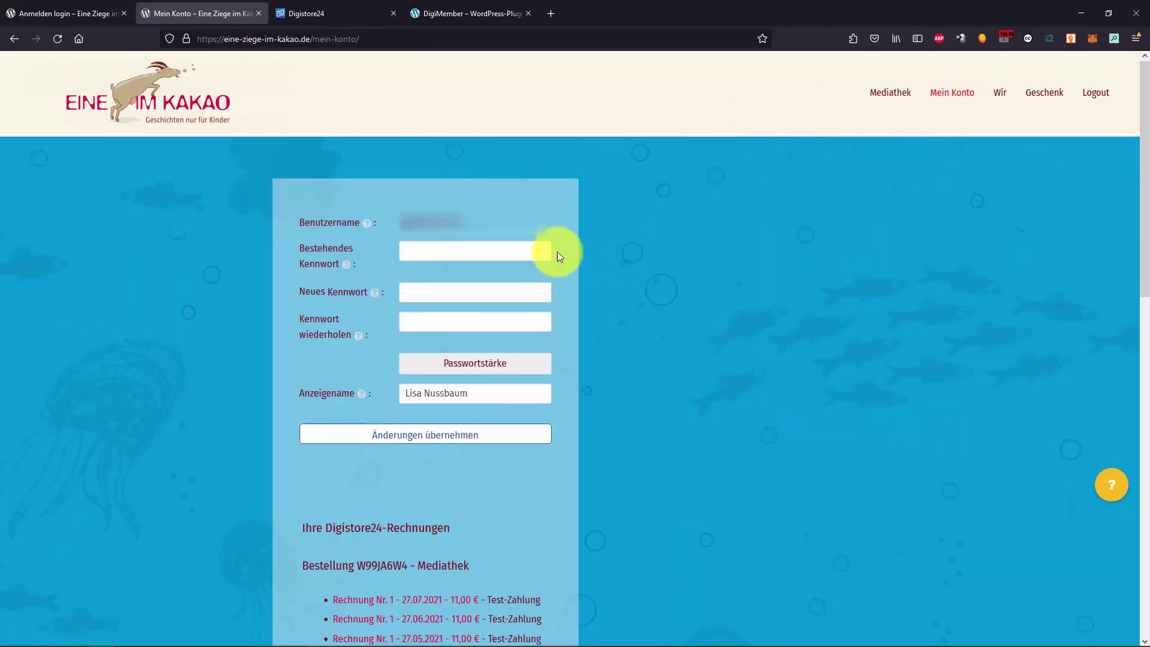
scroll(605, 340, down, 4)
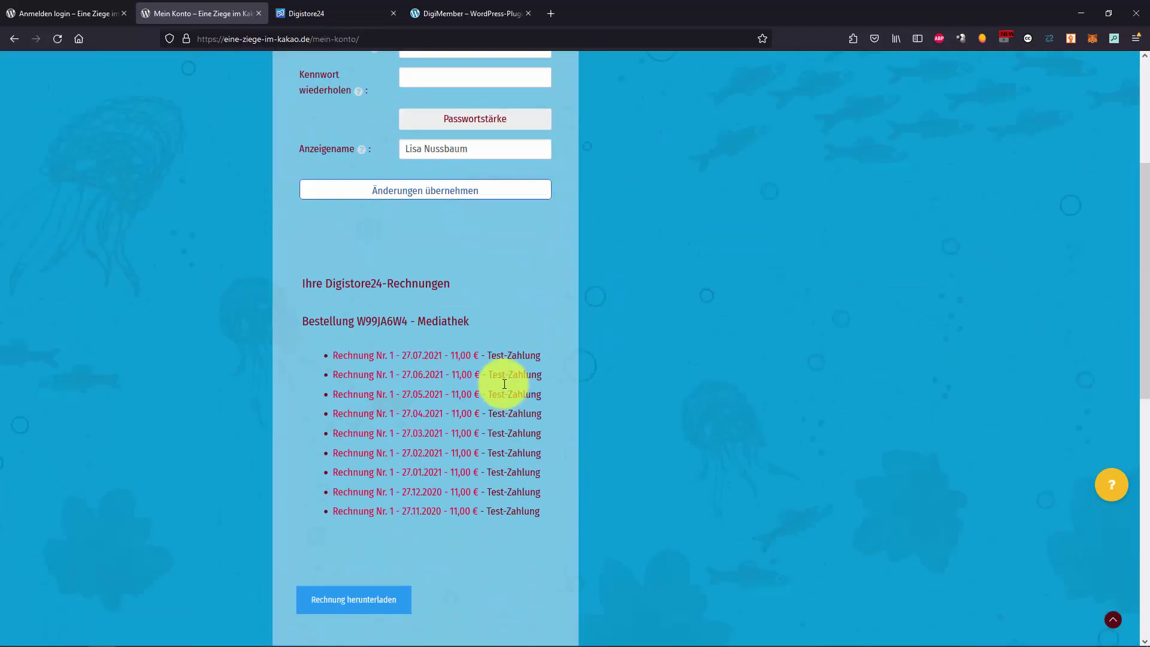
scroll(440, 418, down, 1)
scroll(440, 417, down, 3)
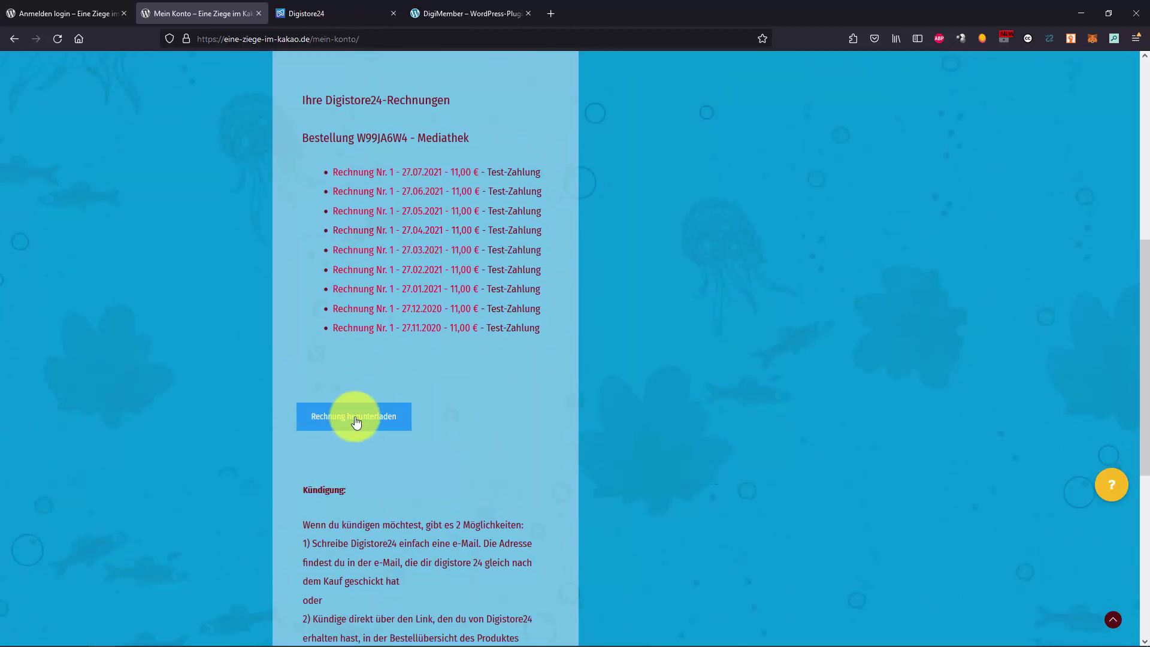
scroll(512, 429, down, 3)
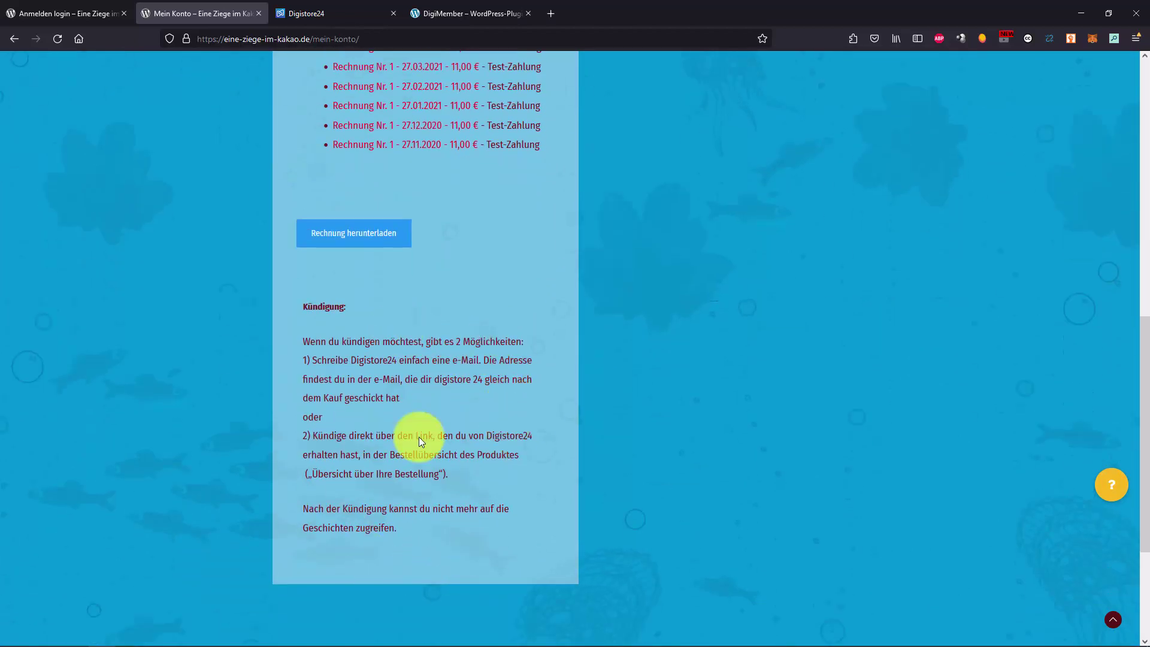
scroll(648, 434, up, 9)
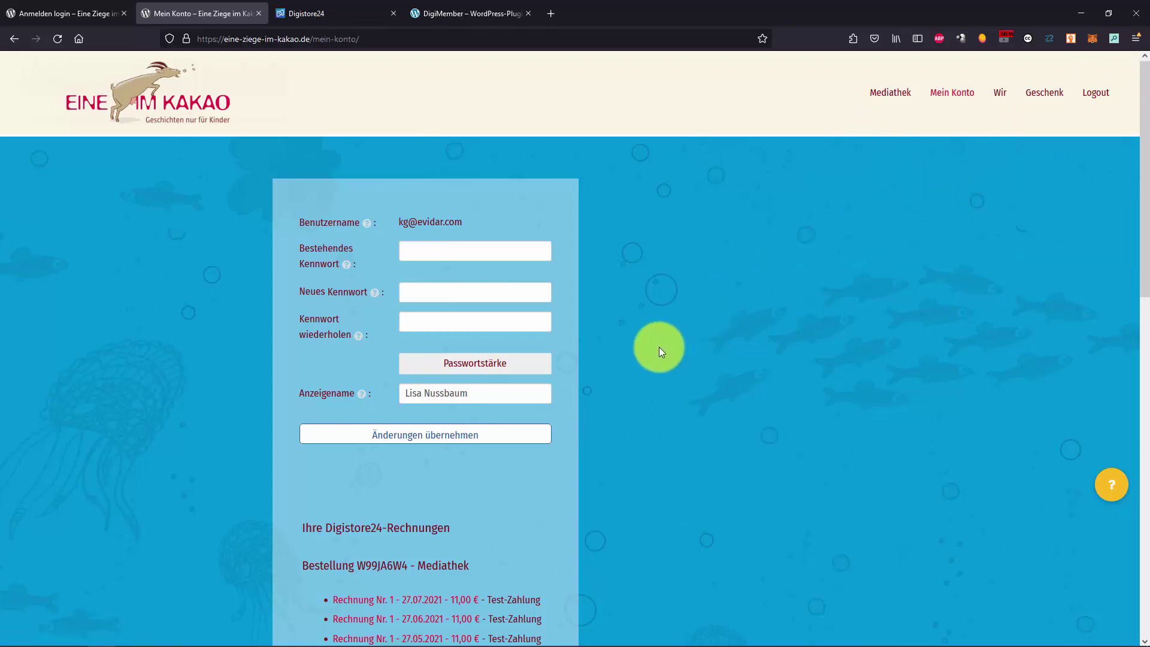
Log out of the member area and sign in to the site's wp-admin backend with the saved username and password
click(1099, 102)
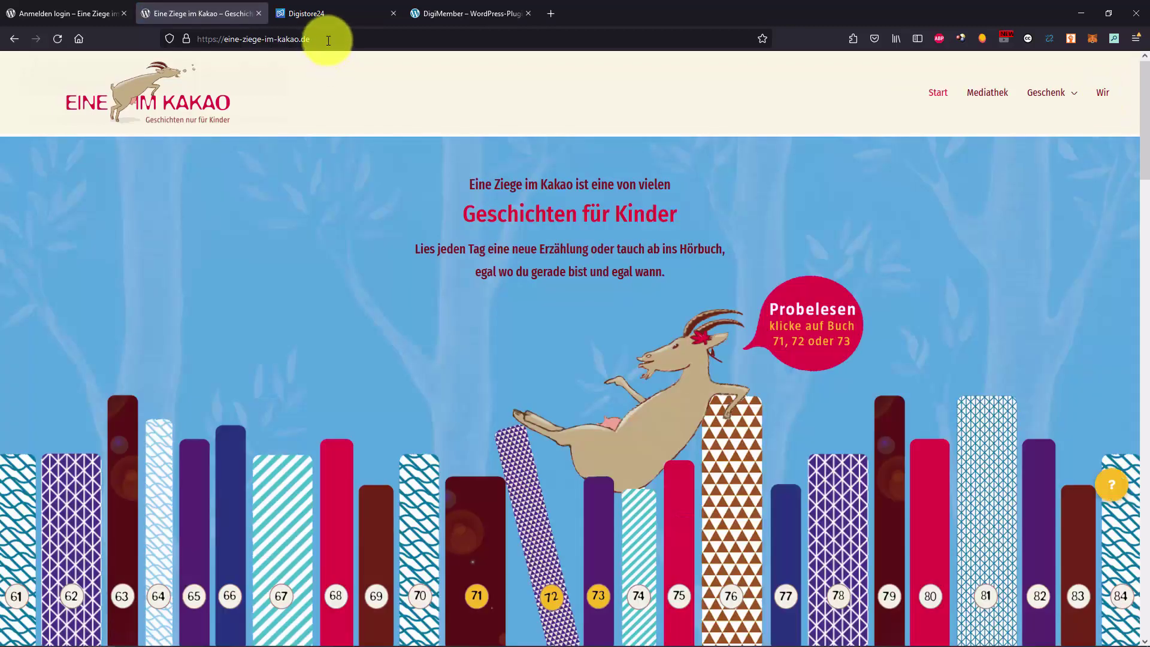
click(328, 39)
text(/)
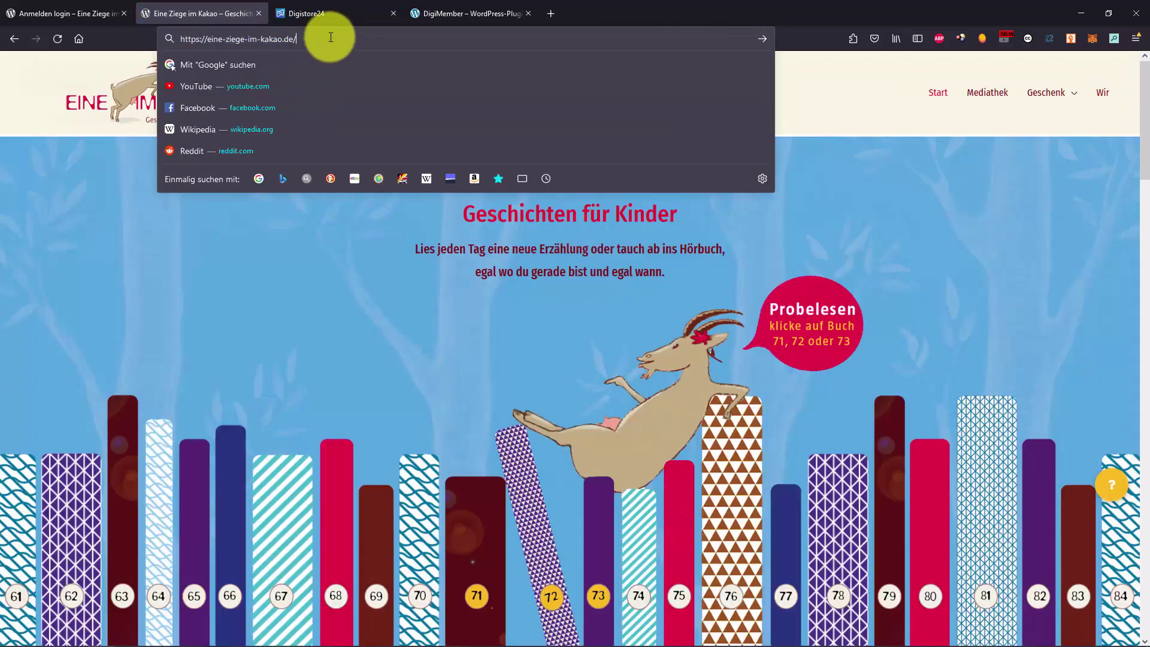
text(wp-admin)
key(Return)
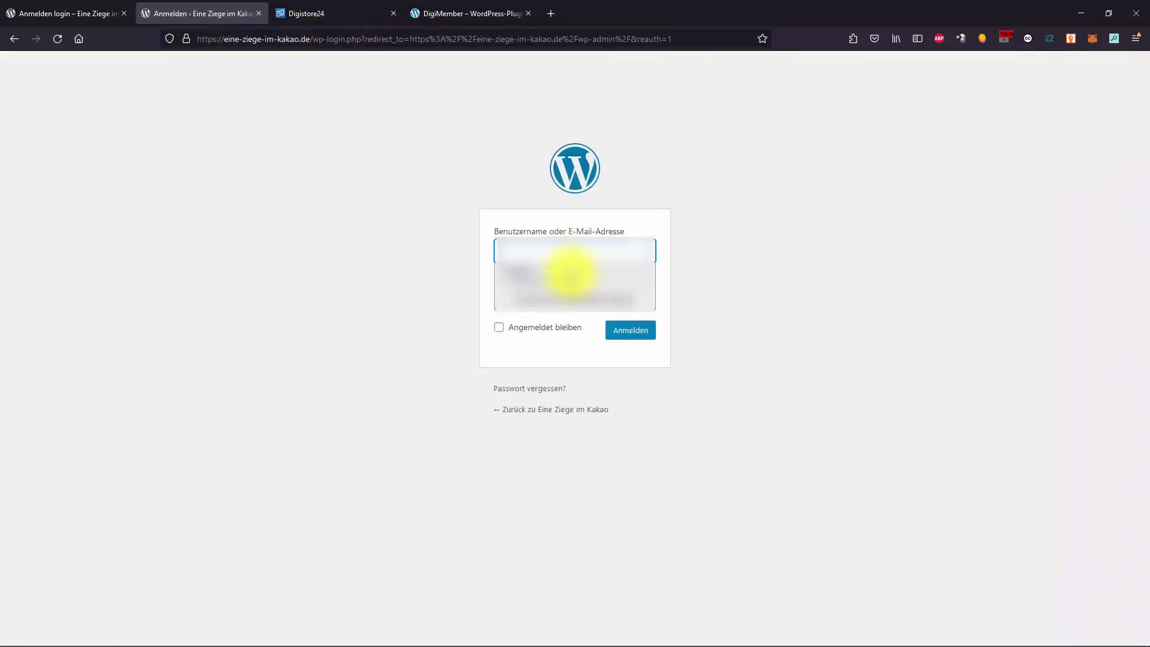
click(572, 273)
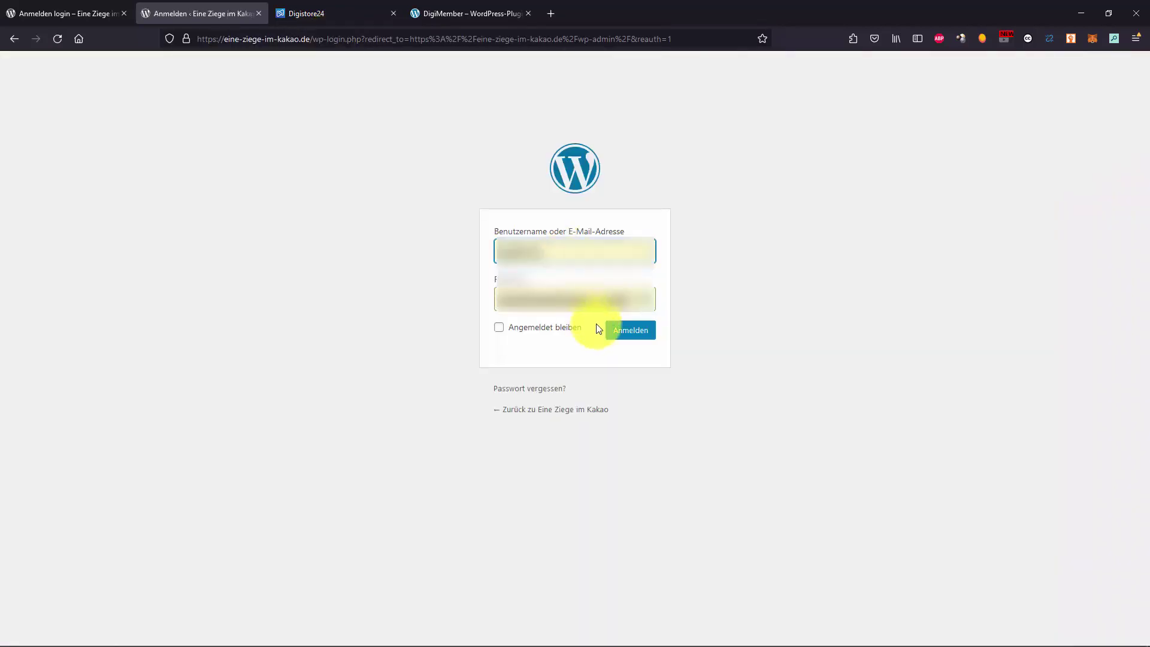
click(616, 328)
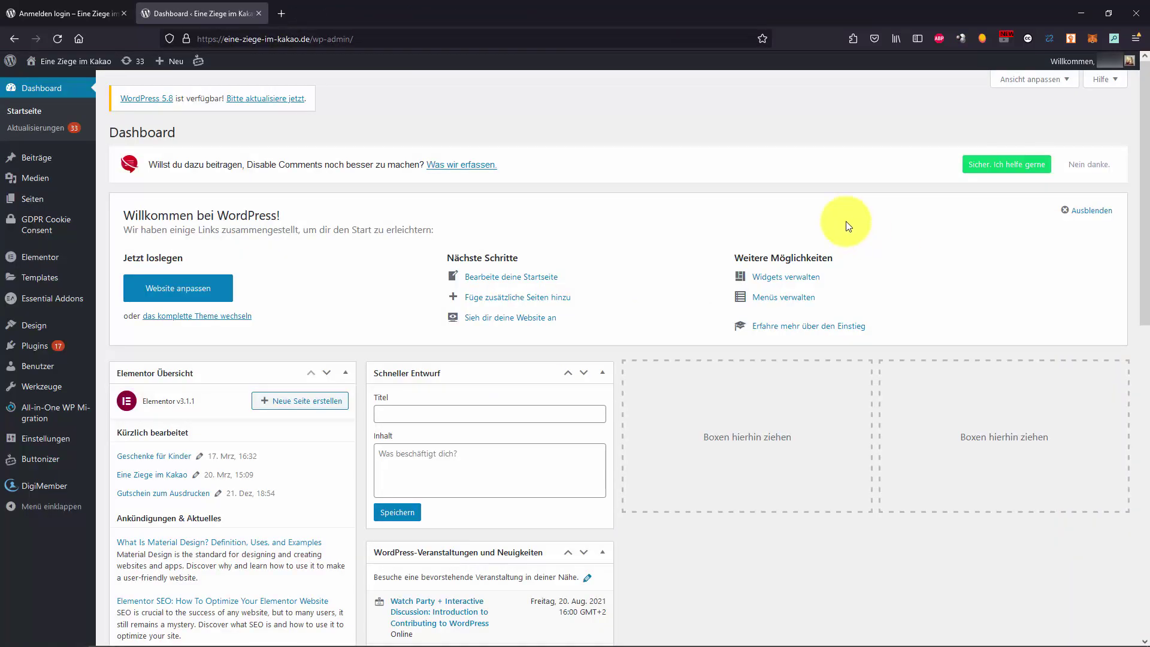
Go to the DigiMember product list and open the Mediathek product for editing
mouse_move(60, 165)
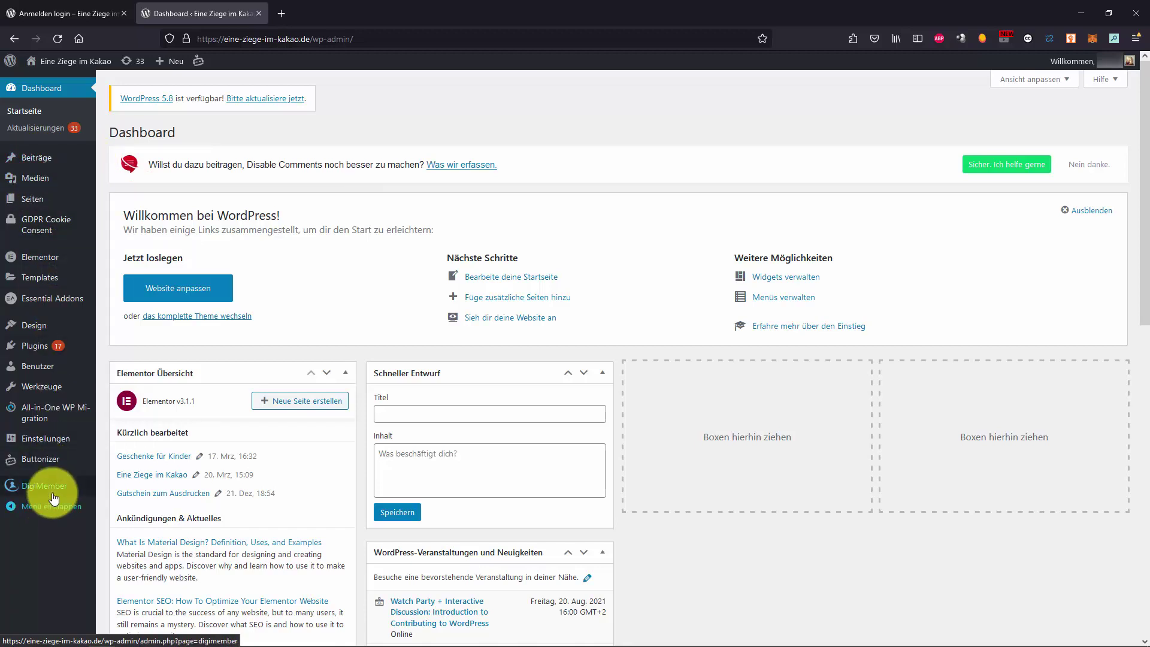
mouse_move(27, 488)
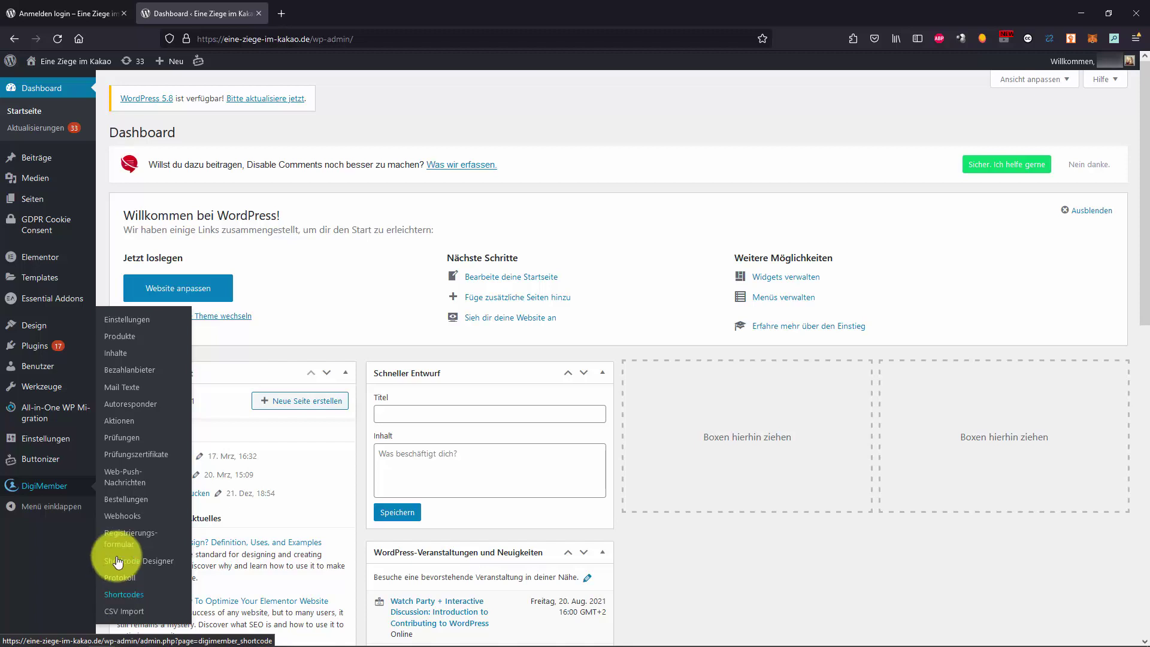
click(126, 338)
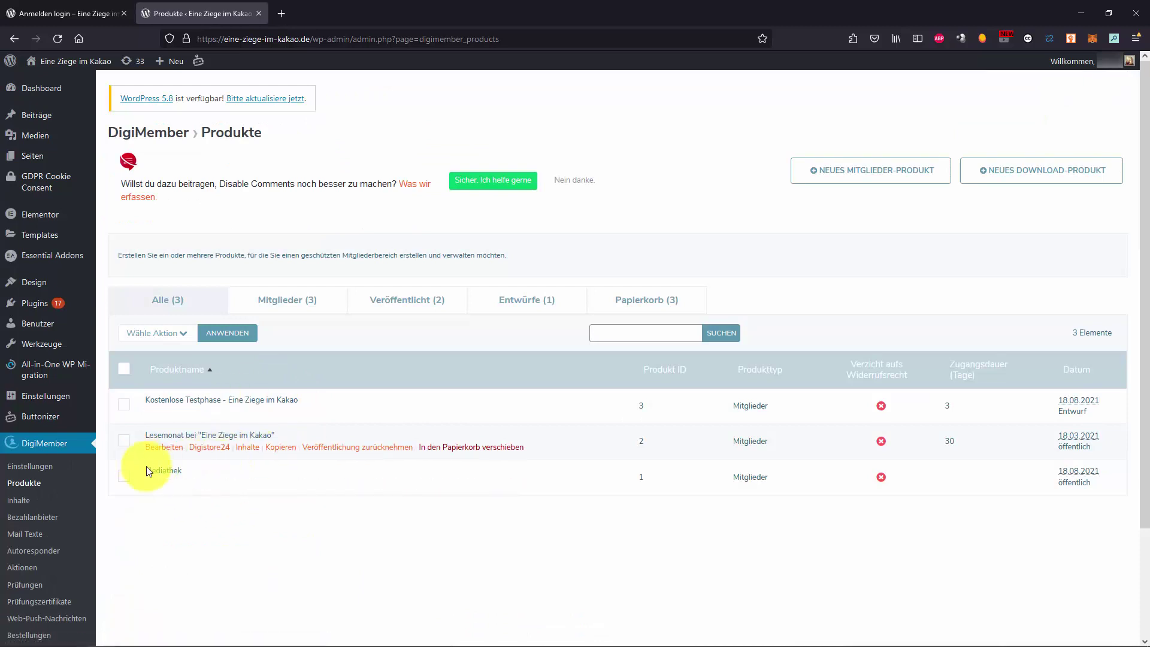
mouse_move(153, 470)
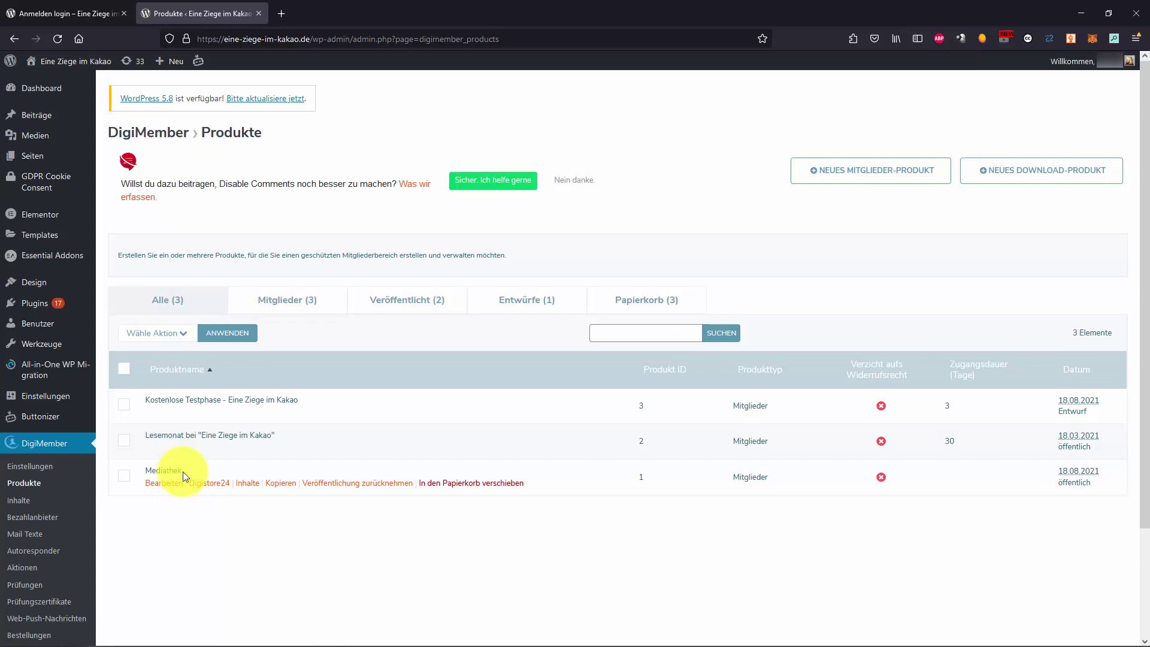
mouse_move(144, 447)
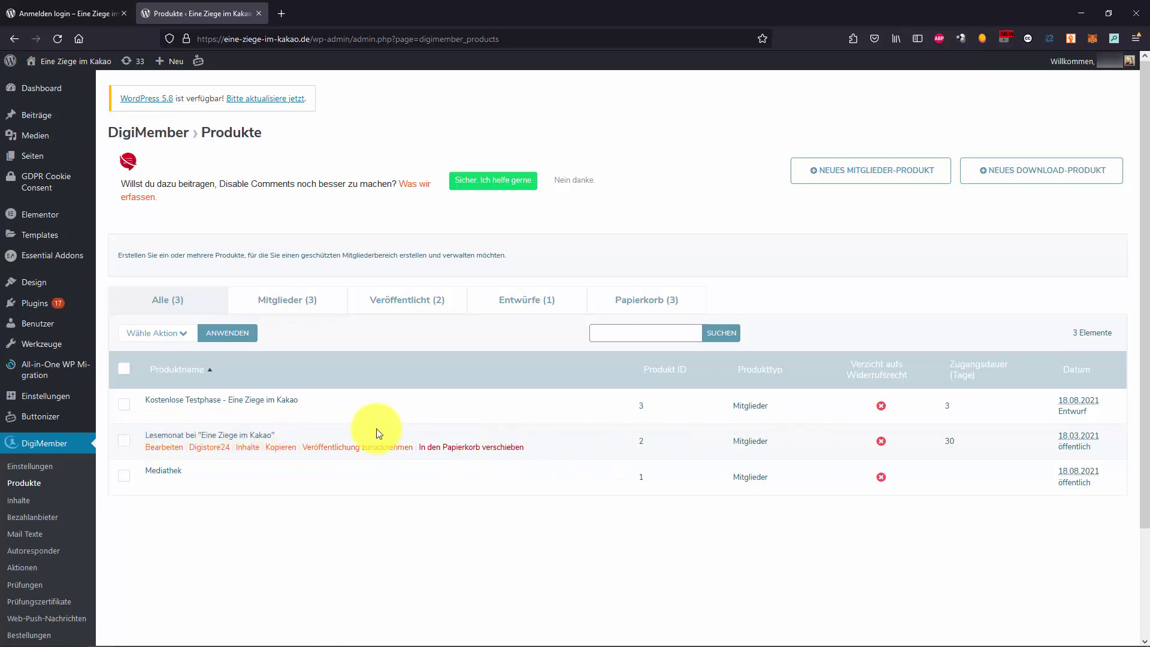
mouse_move(329, 493)
mouse_move(352, 446)
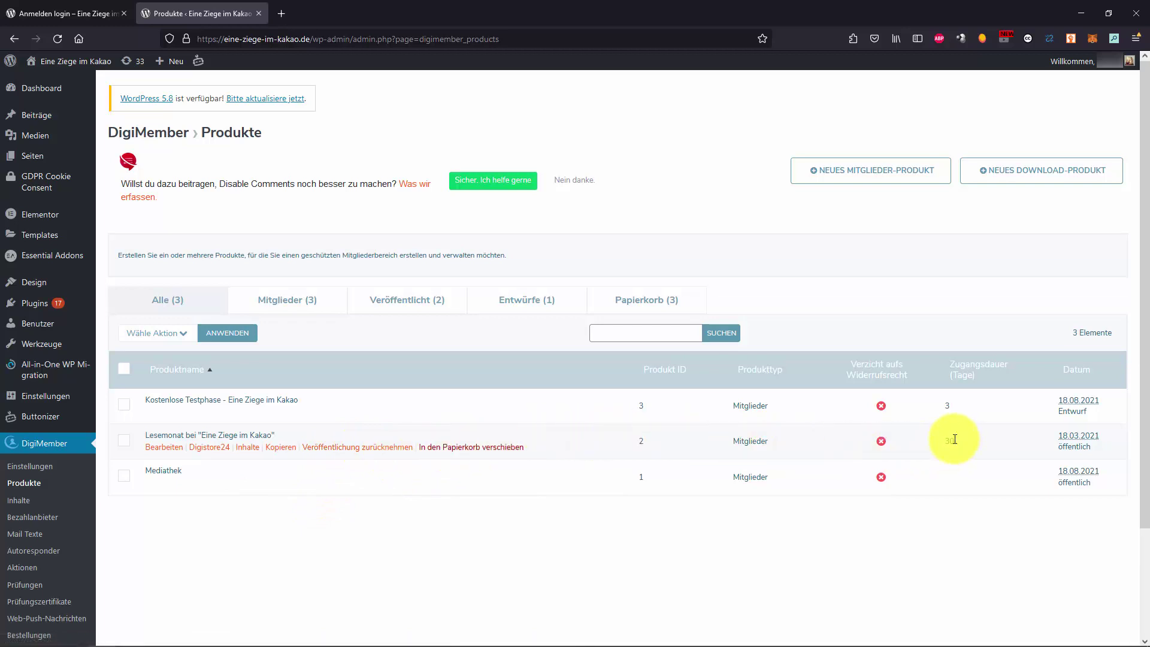
mouse_move(333, 403)
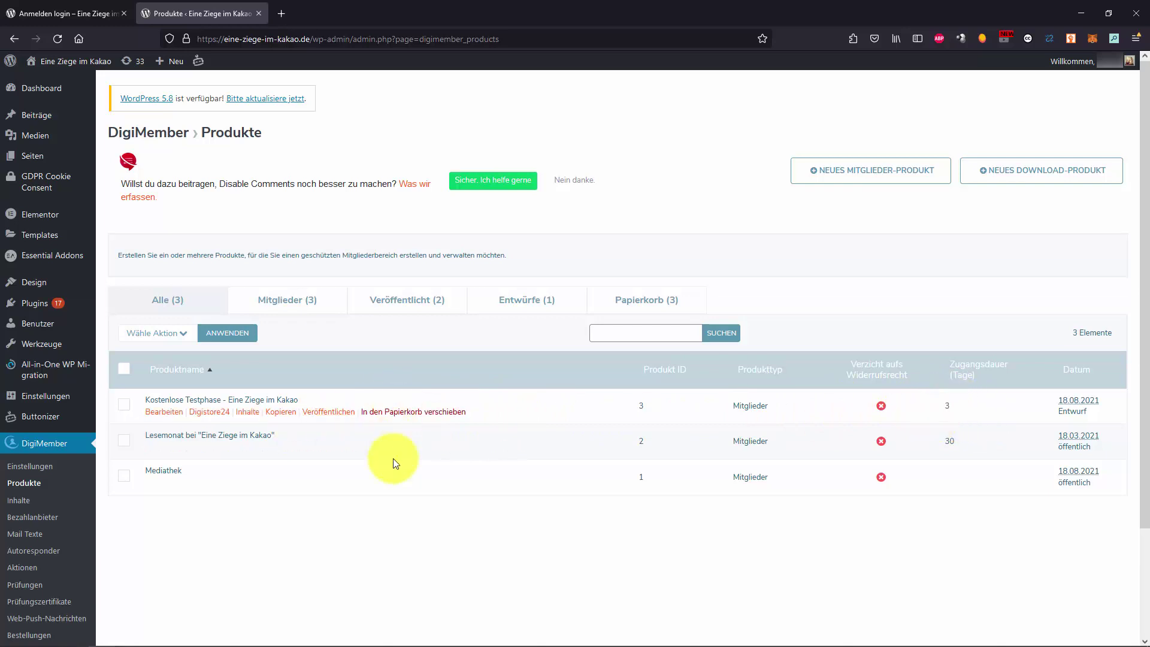
click(158, 487)
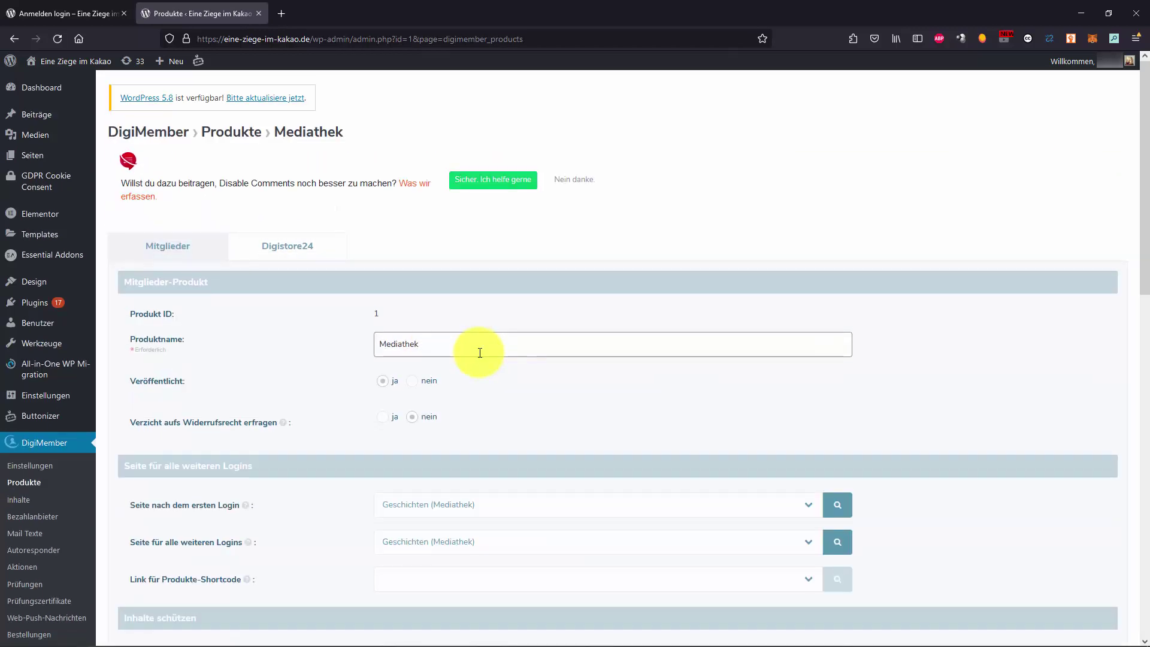
Review the Mediathek product's general settings, login pages and the available options for starting the content release
scroll(479, 347, down, 1)
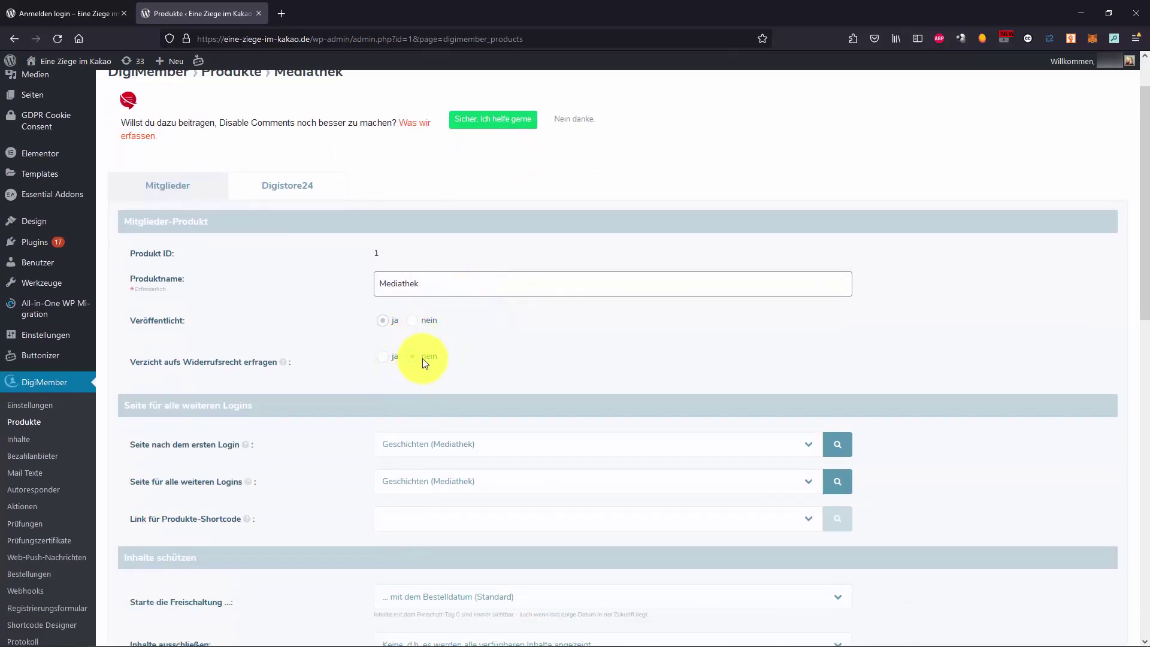
scroll(458, 360, down, 1)
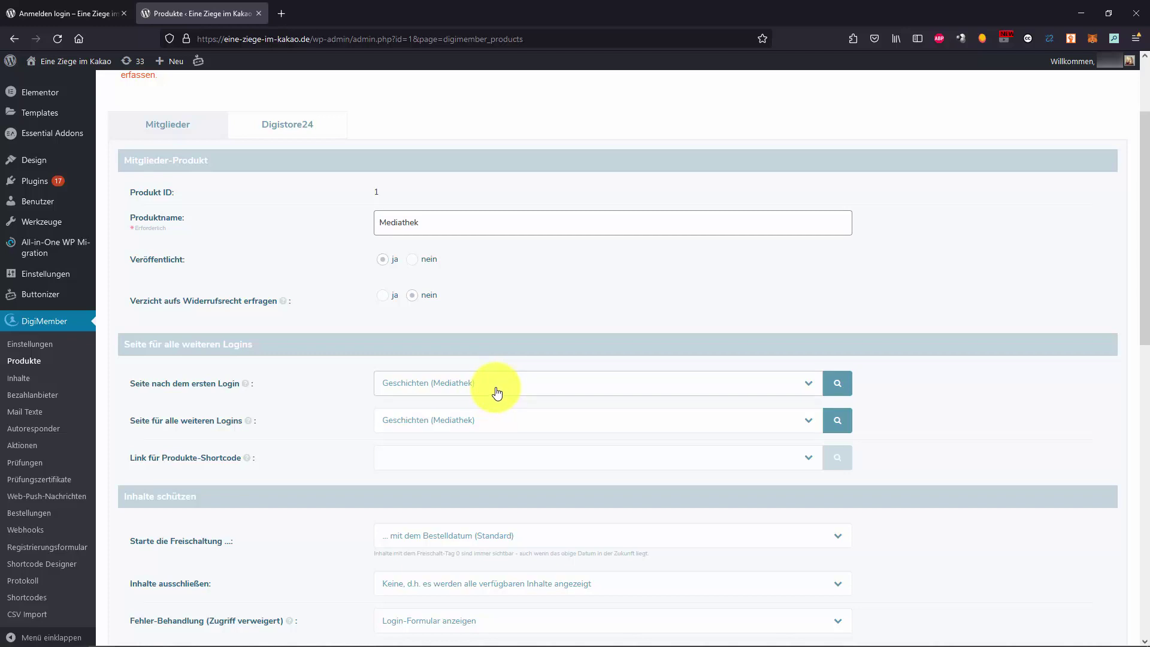
scroll(496, 389, down, 2)
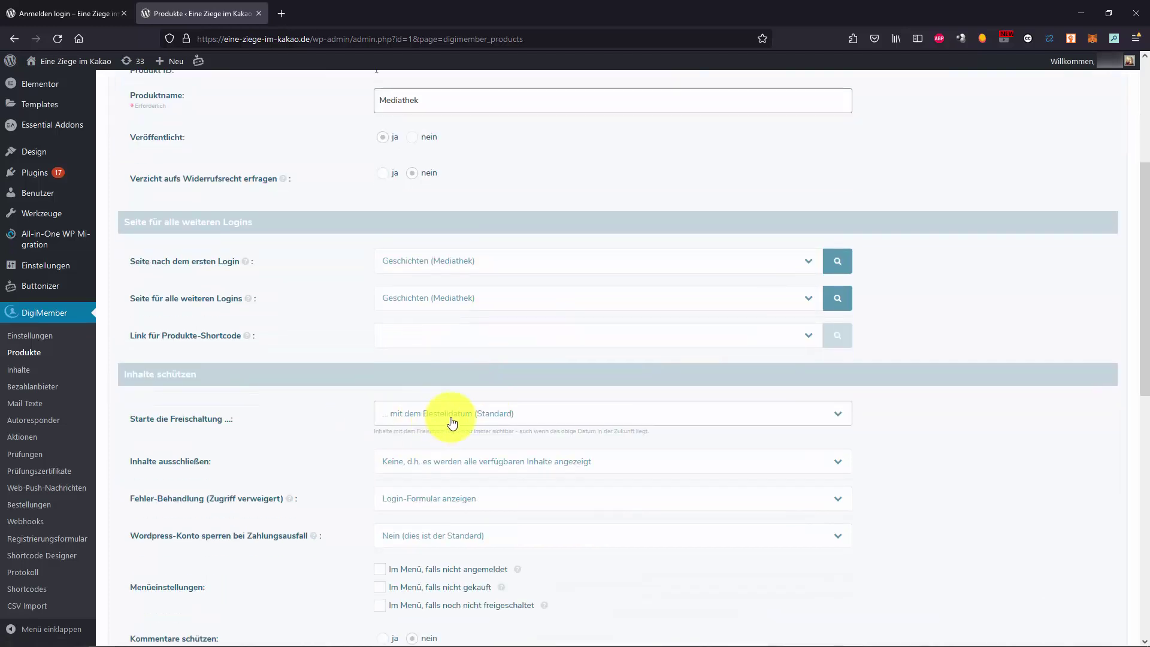
click(506, 416)
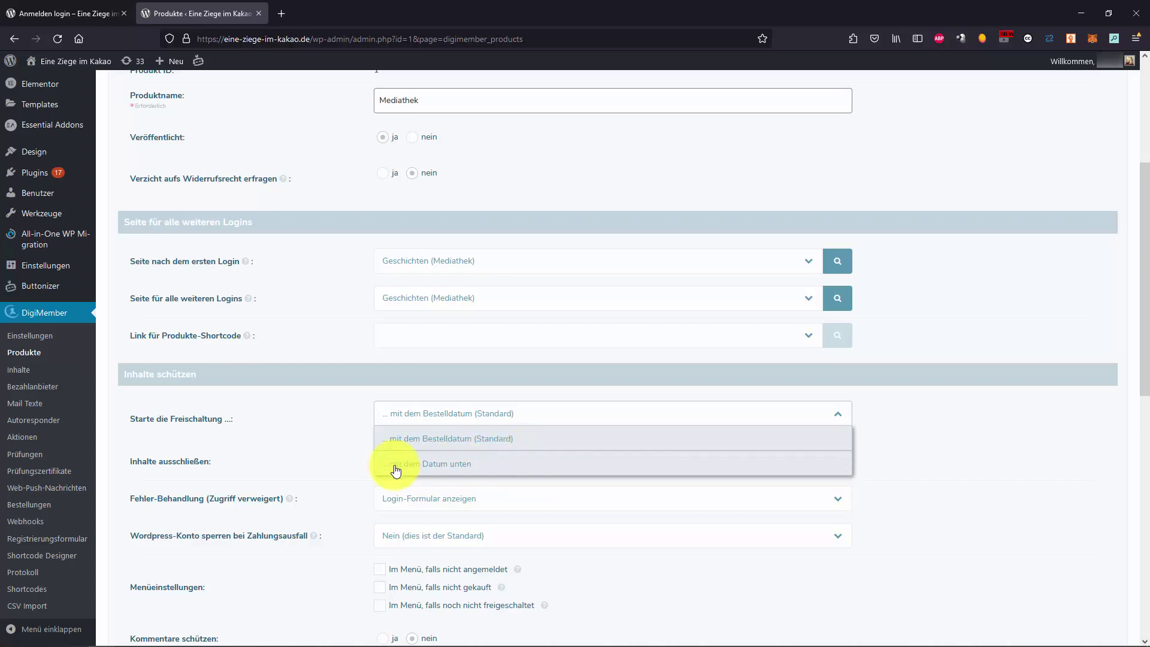
scroll(333, 449, down, 2)
click(330, 342)
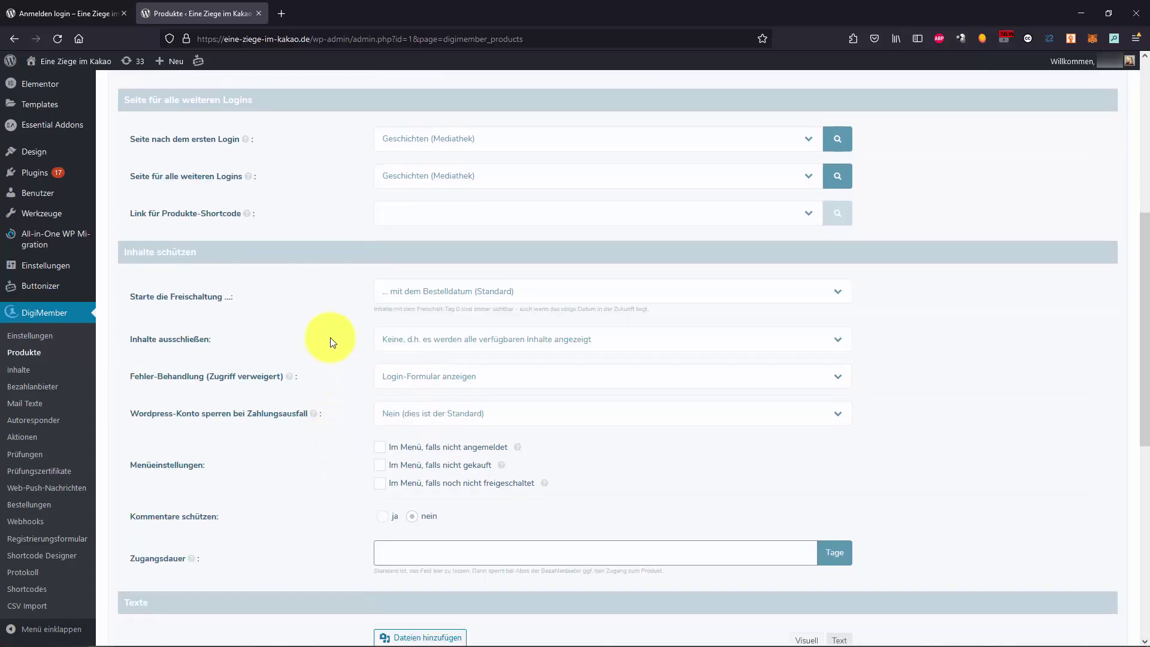
Examine the product's options for excluding content and the setting for handling denied access
click(424, 341)
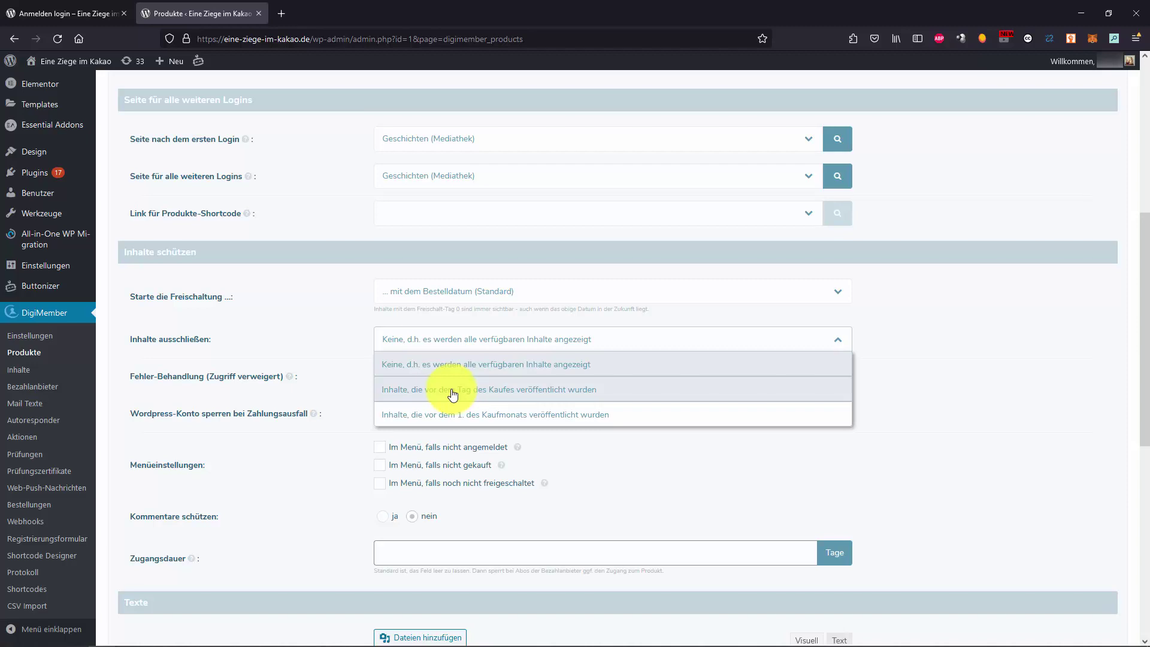
click(339, 332)
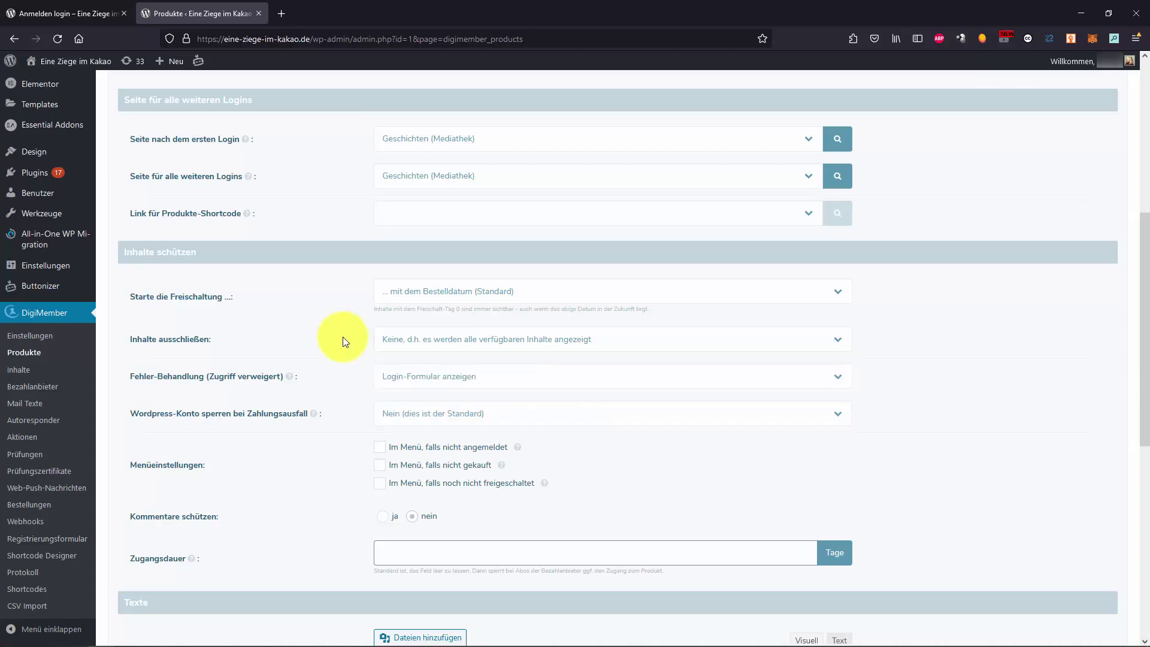
scroll(344, 337, down, 1)
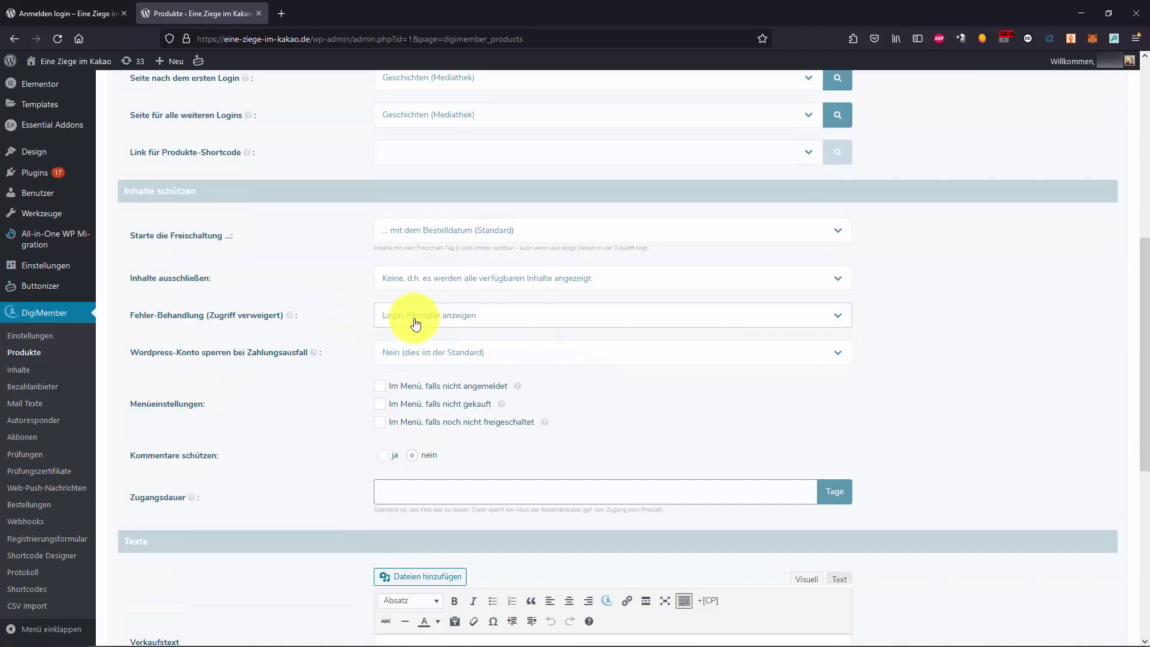
mouse_move(401, 332)
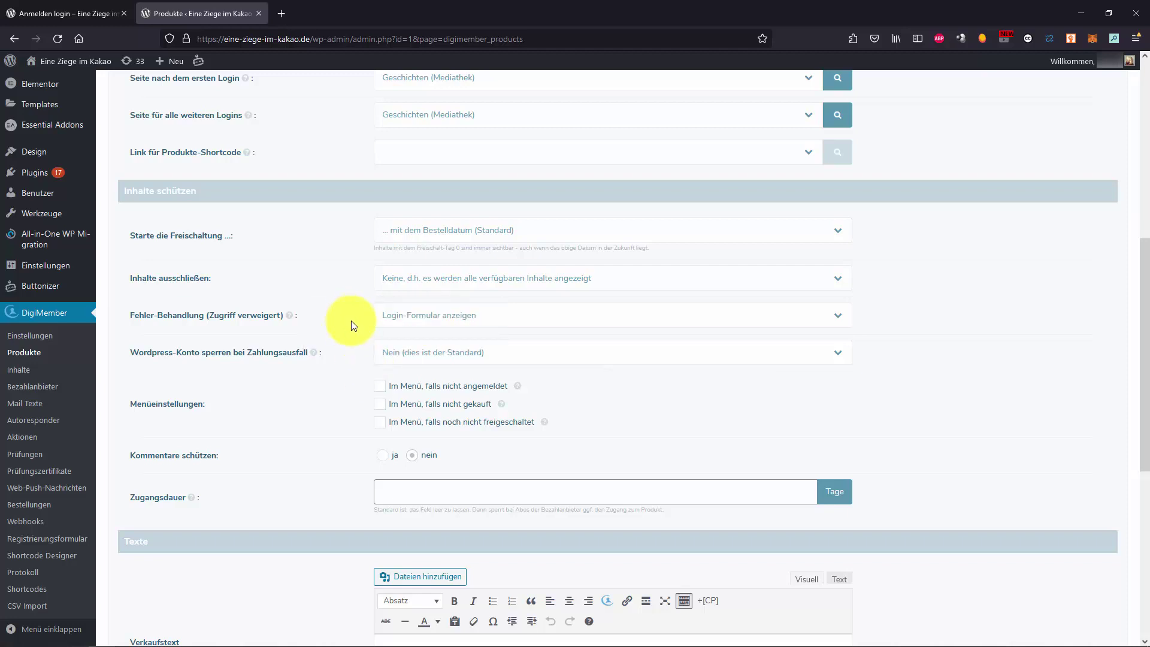
click(556, 322)
click(533, 311)
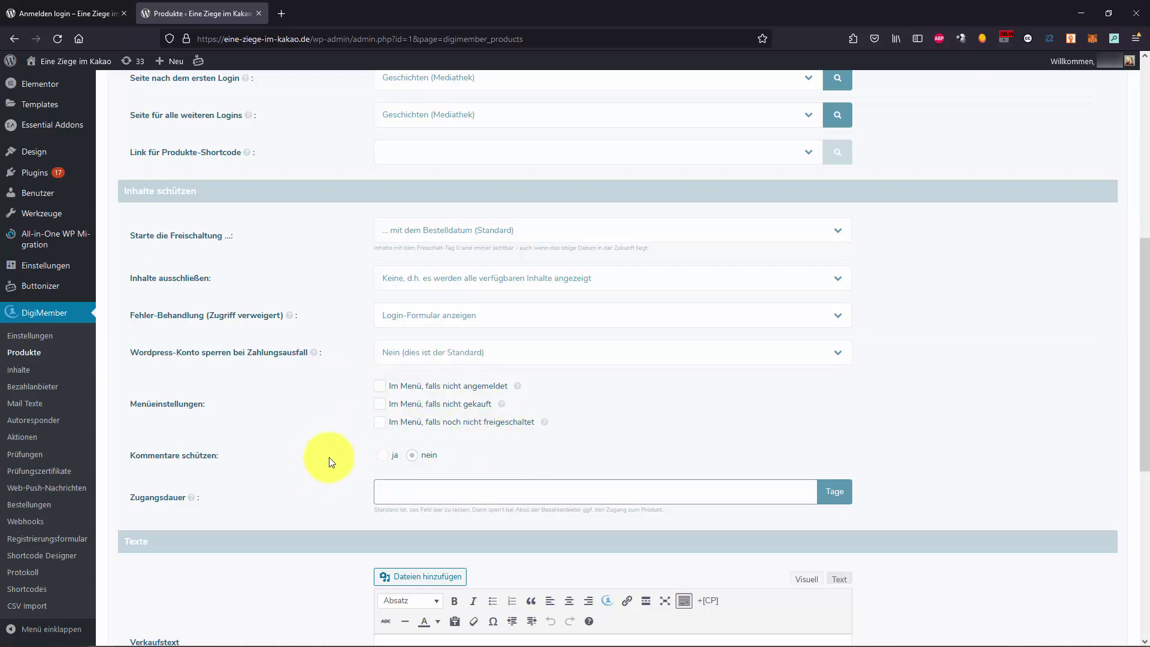
Examine the product's access duration setting, sales text and not-yet-available message
scroll(331, 461, down, 5)
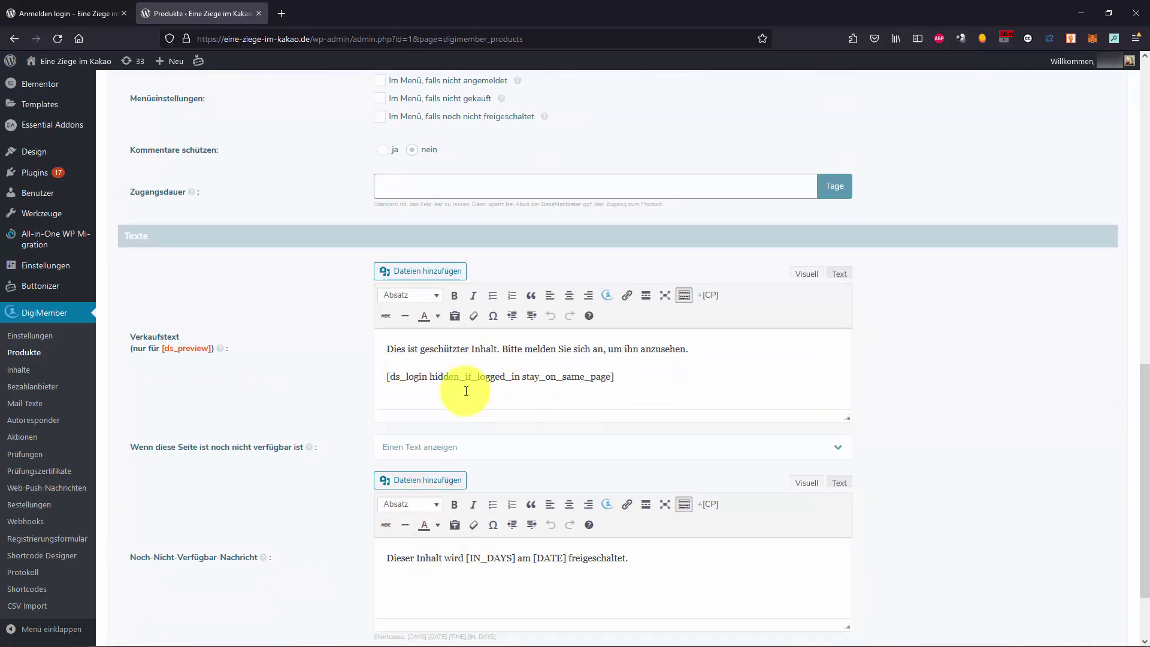
scroll(239, 359, down, 1)
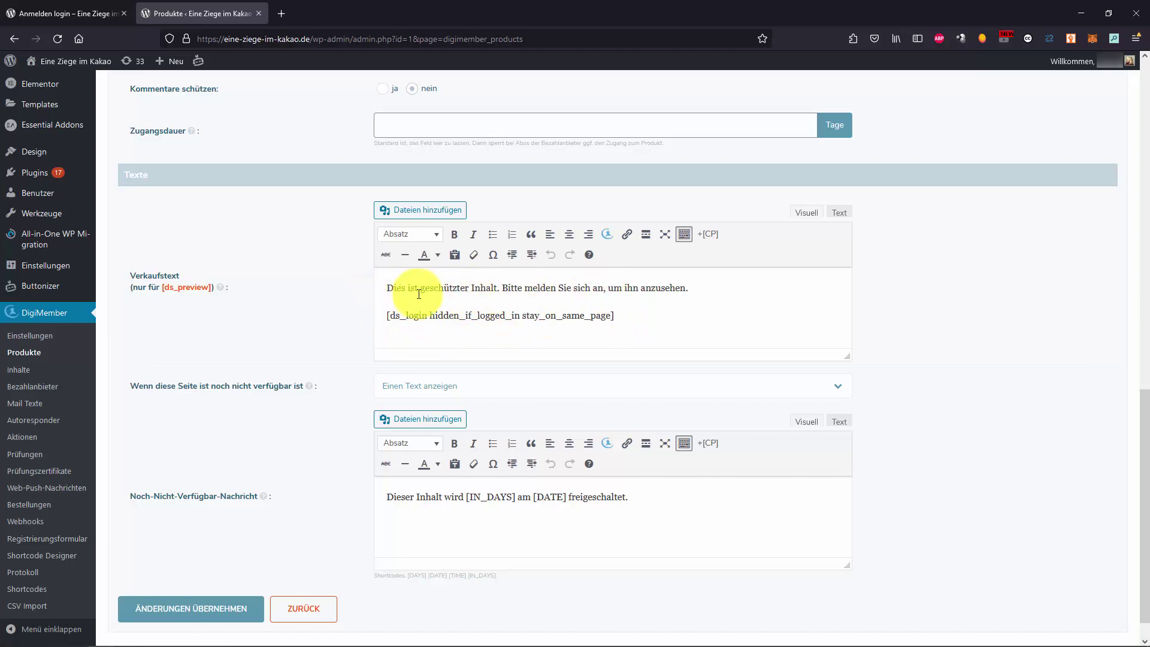
drag(418, 288, 485, 289)
click(534, 296)
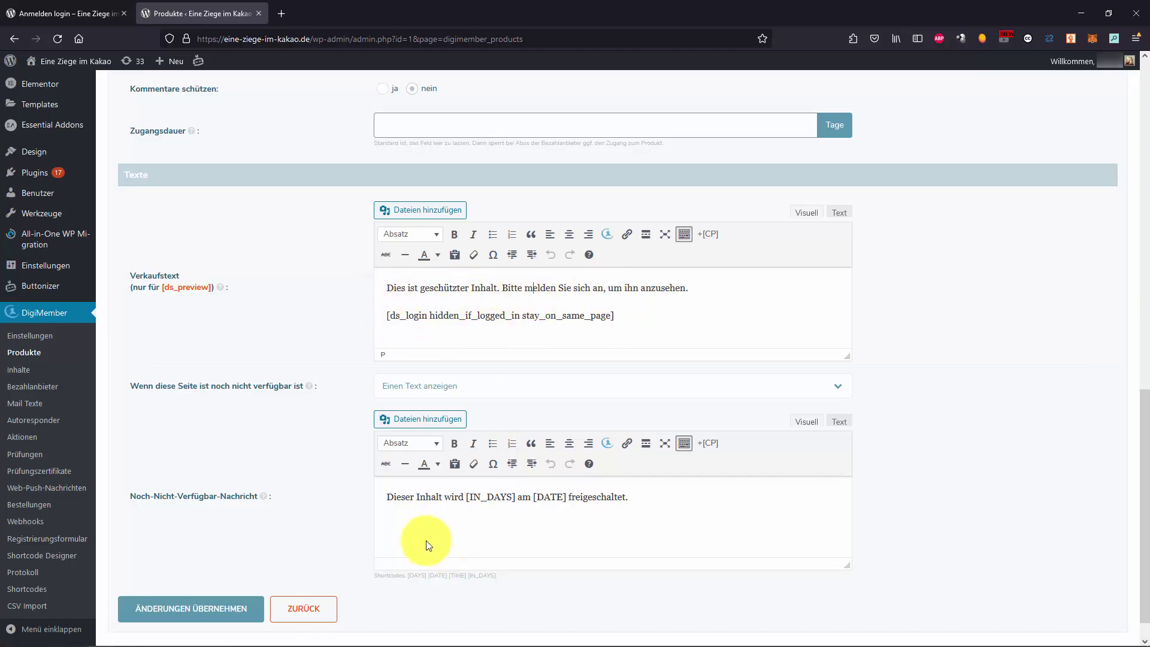
scroll(372, 503, down, 1)
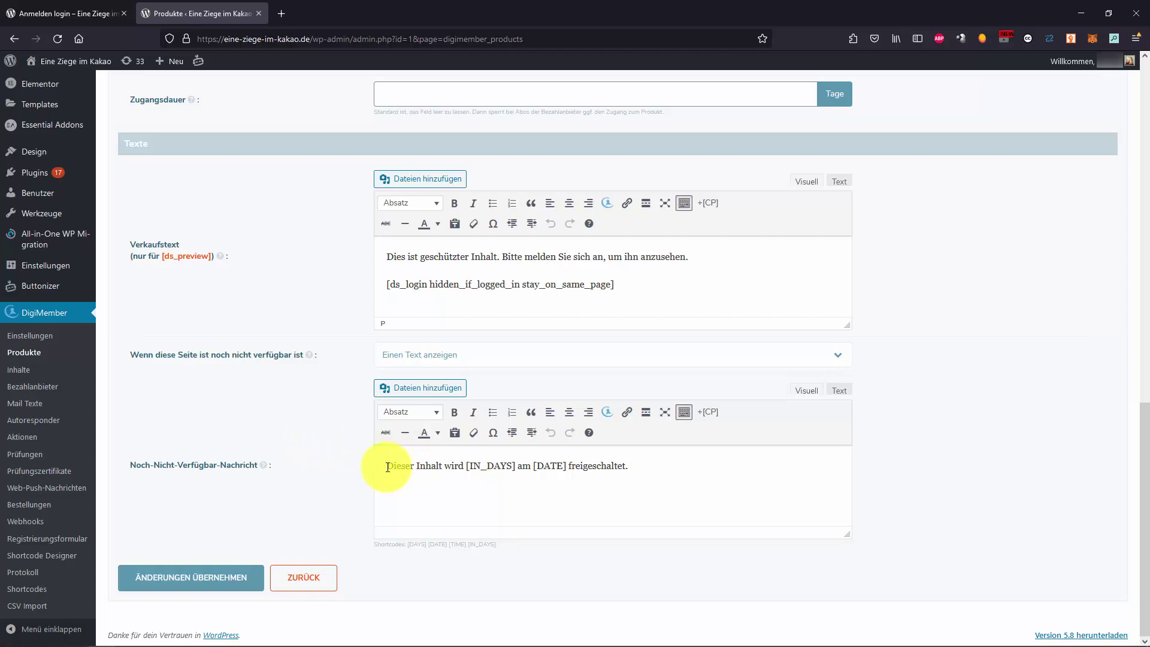
drag(389, 467, 463, 473)
click(638, 471)
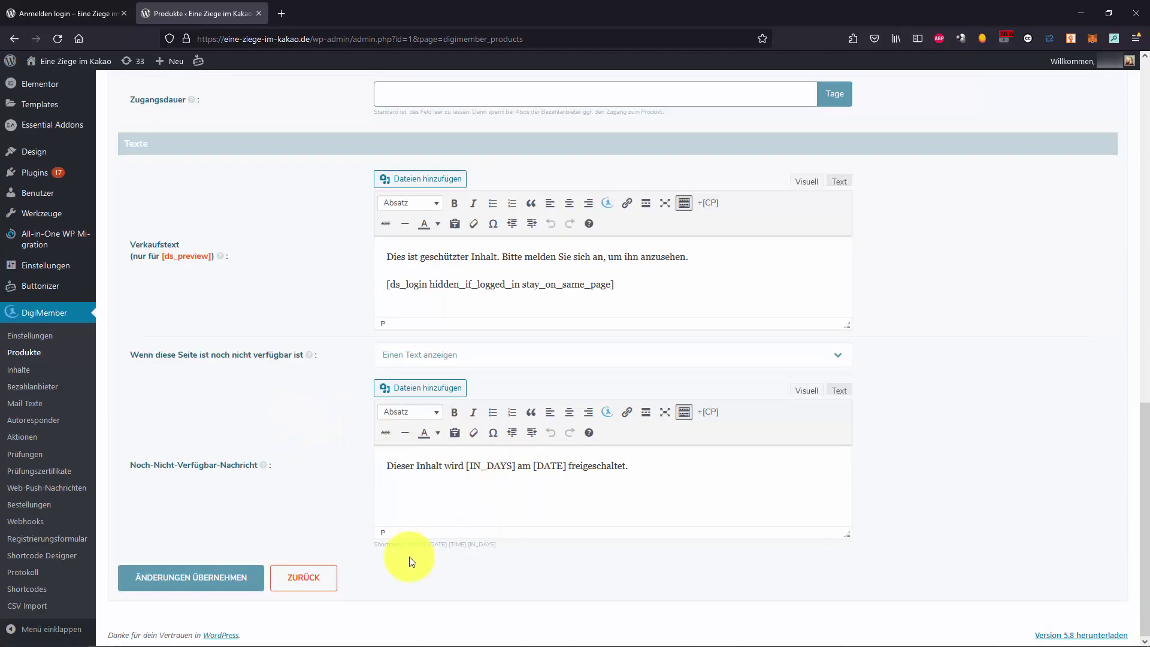
Show the Mediathek product's Digistore24 synchronisation settings
scroll(412, 561, up, 12)
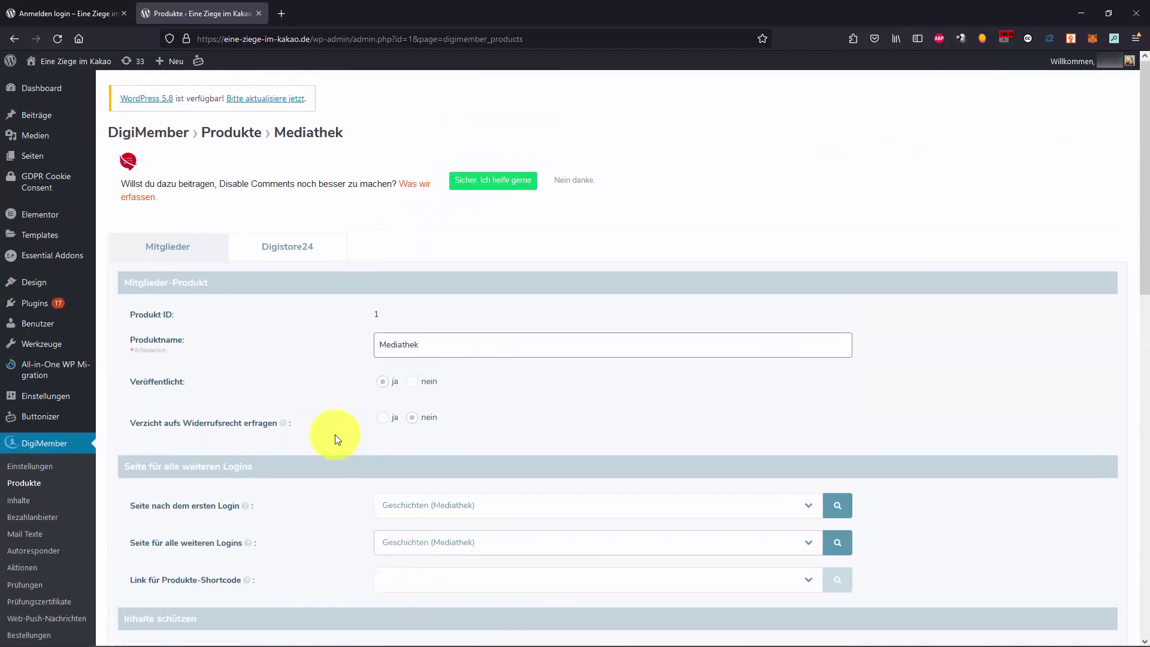
click(262, 246)
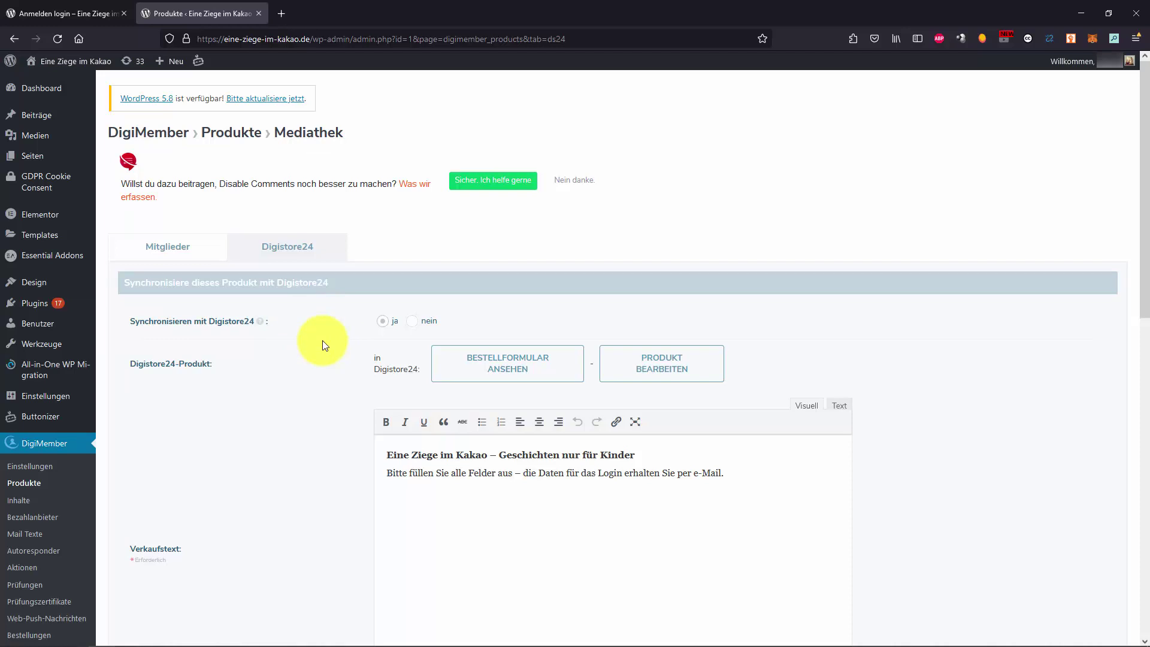
Examine the Mediathek product's remaining Digistore24 settings, and switch its assignment to the Mediathek product in Digistore24 off and on again
scroll(326, 349, down, 3)
scroll(323, 349, up, 2)
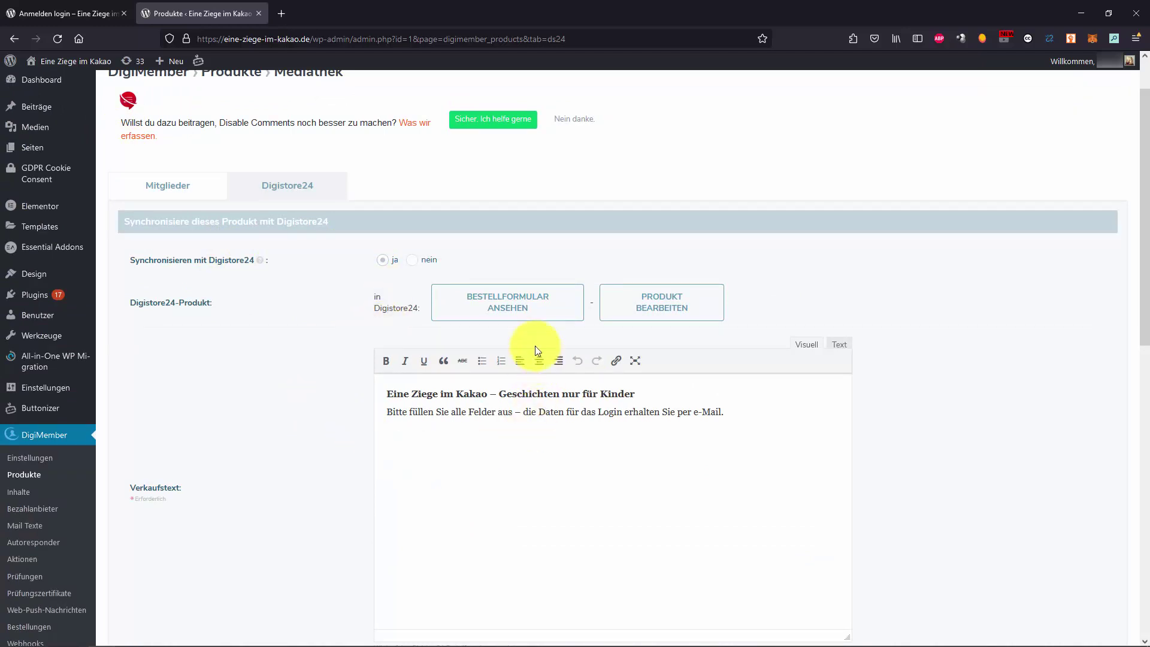
scroll(720, 503, down, 10)
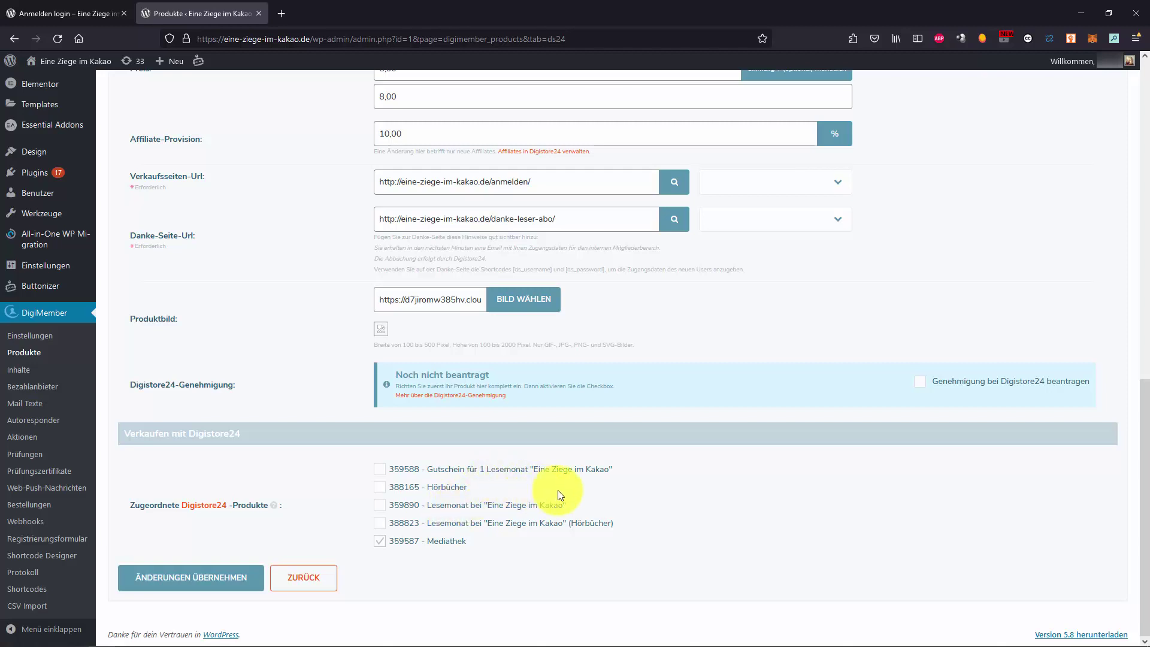
click(379, 542)
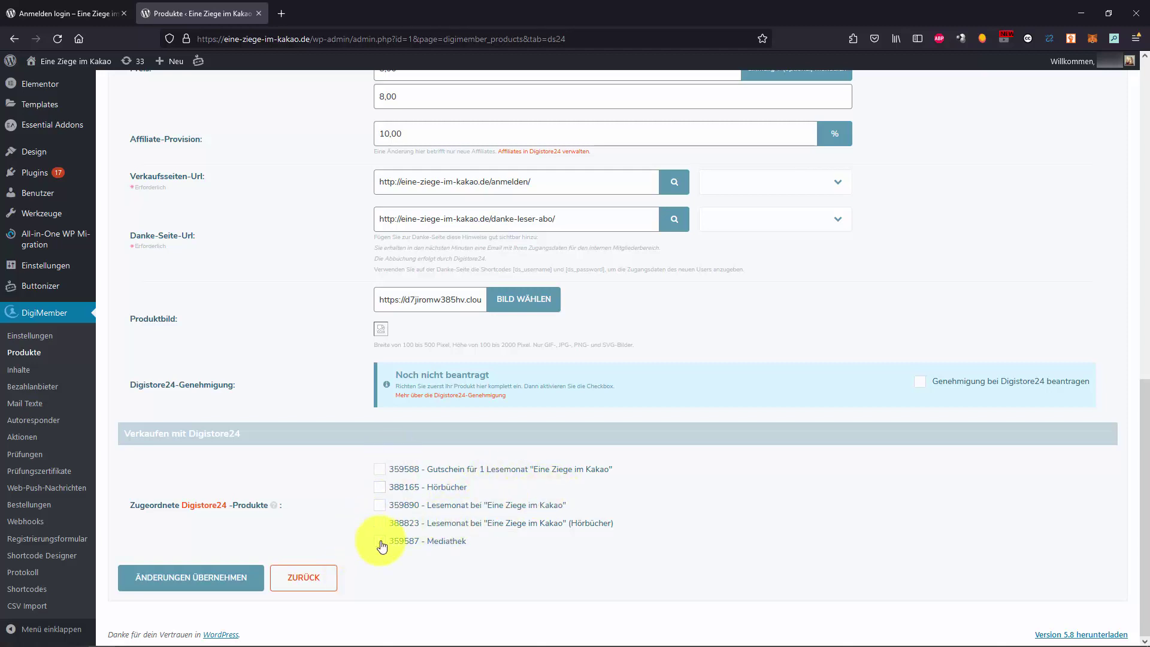
click(381, 543)
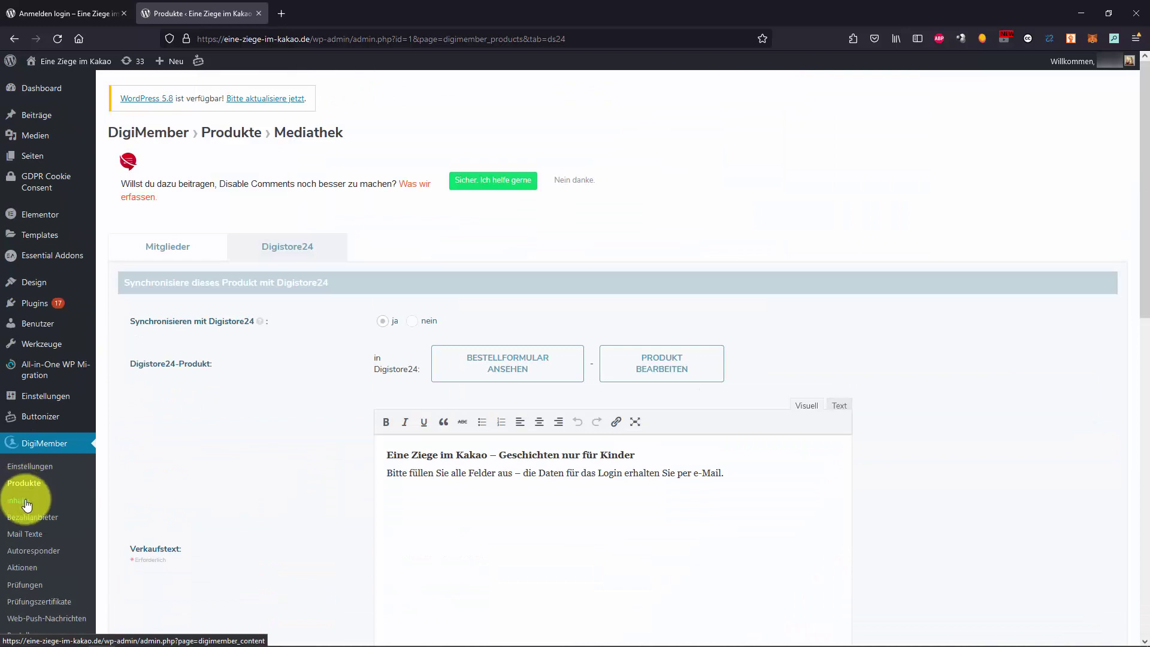
Open DigiMember's content assignments and display the pages assigned to the Mediathek product
click(25, 501)
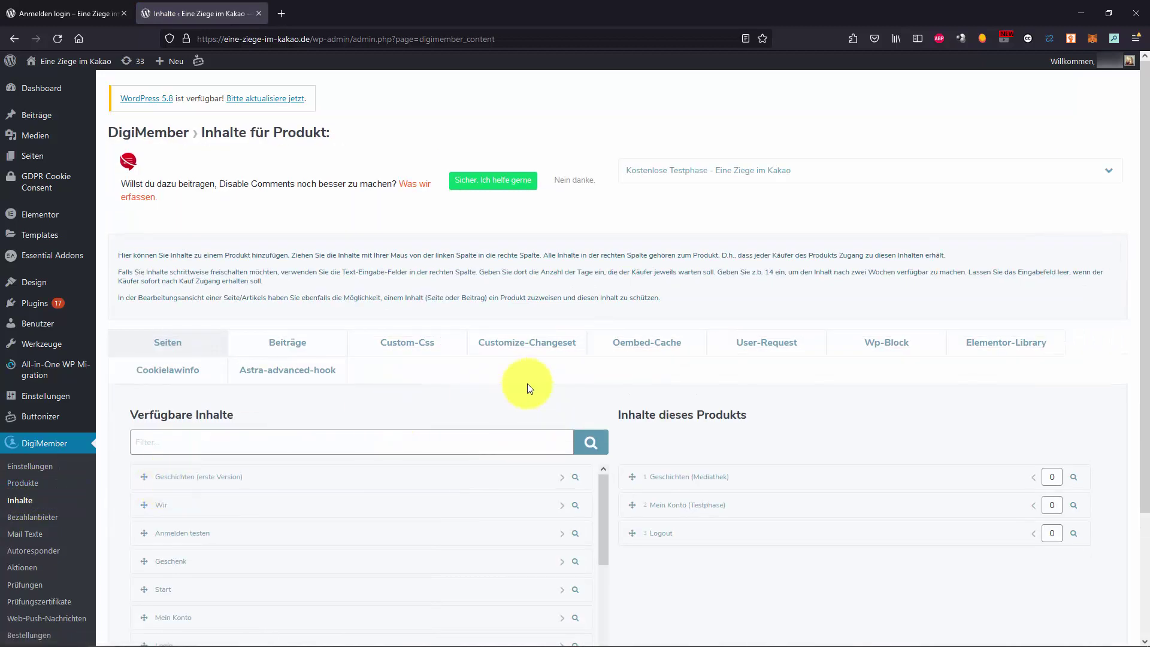
scroll(752, 494, down, 2)
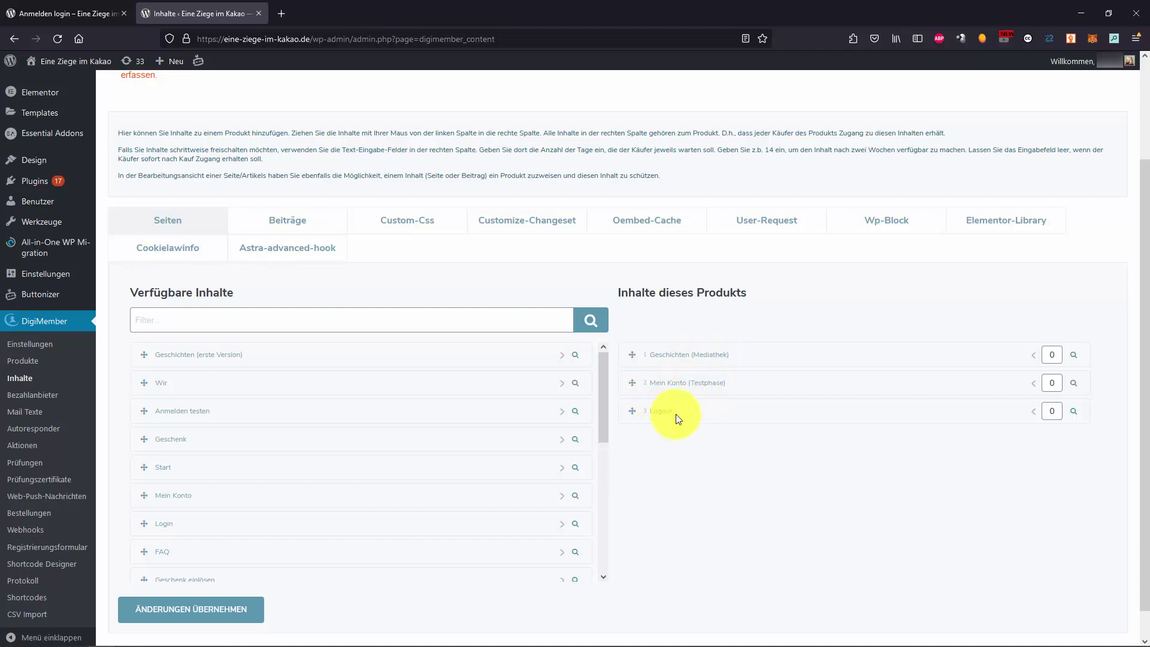
scroll(674, 414, up, 2)
click(777, 176)
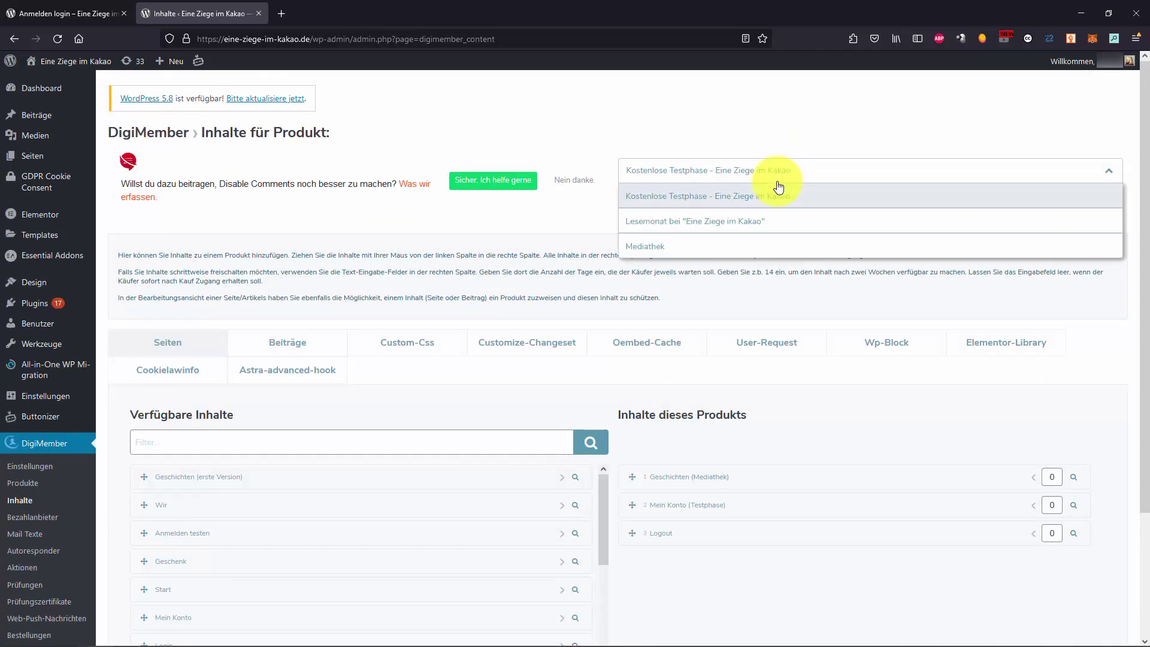
click(762, 246)
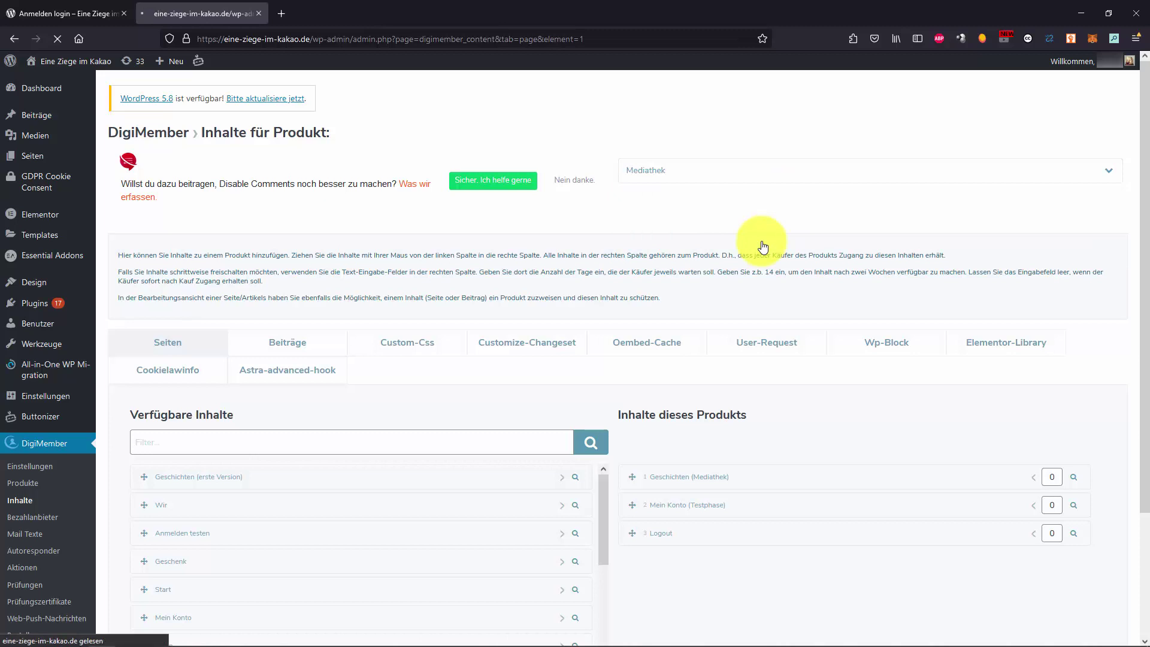
scroll(763, 246, down, 1)
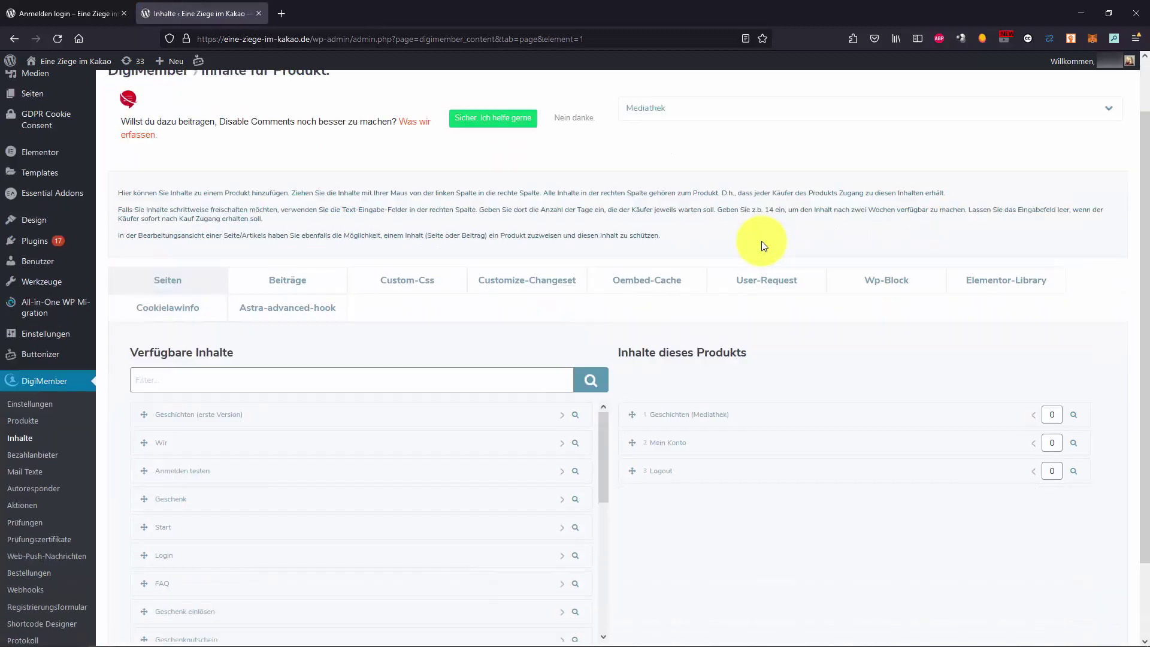
scroll(757, 245, down, 2)
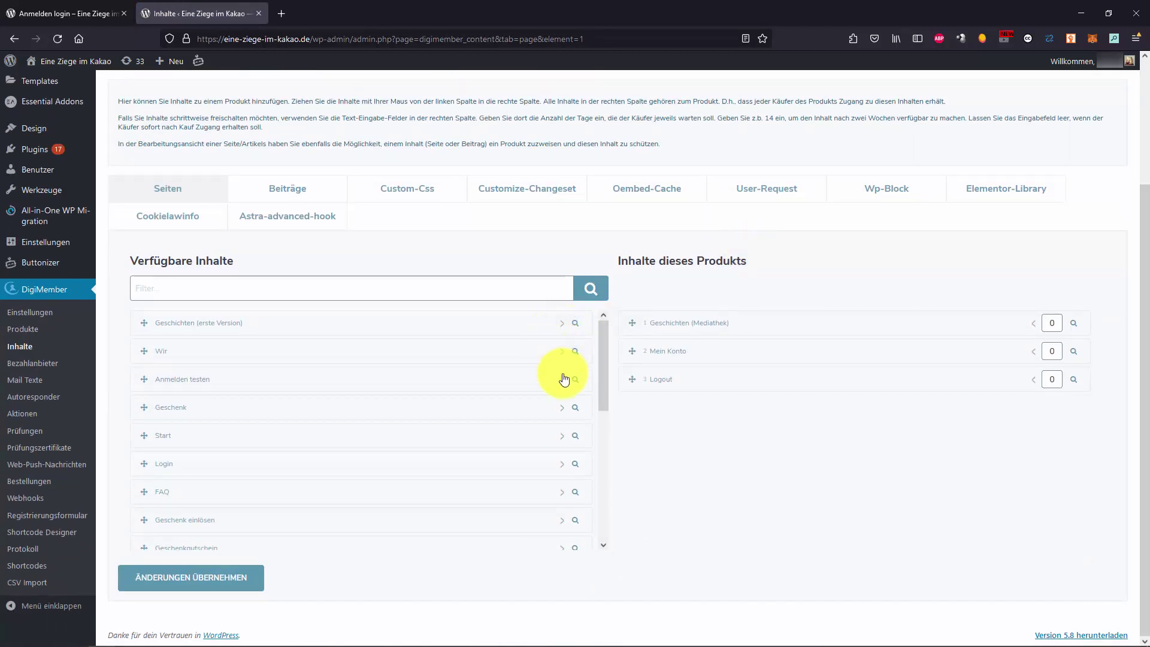
Add the page Wir to the Mediathek product's contents and remove it again
click(561, 353)
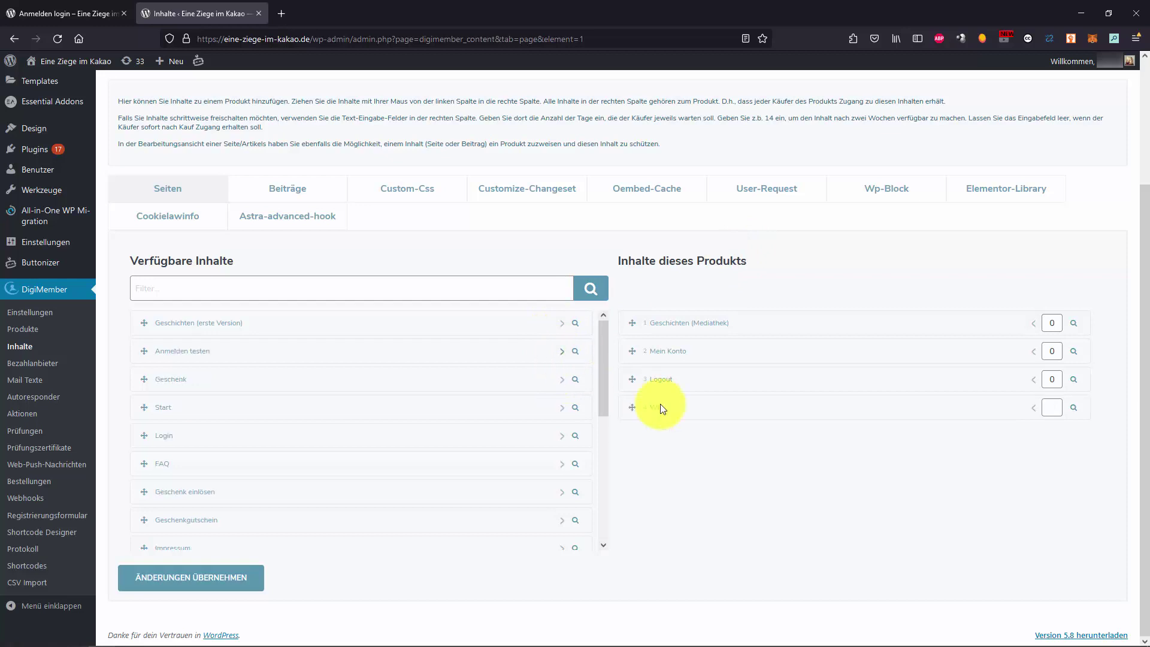
click(1032, 408)
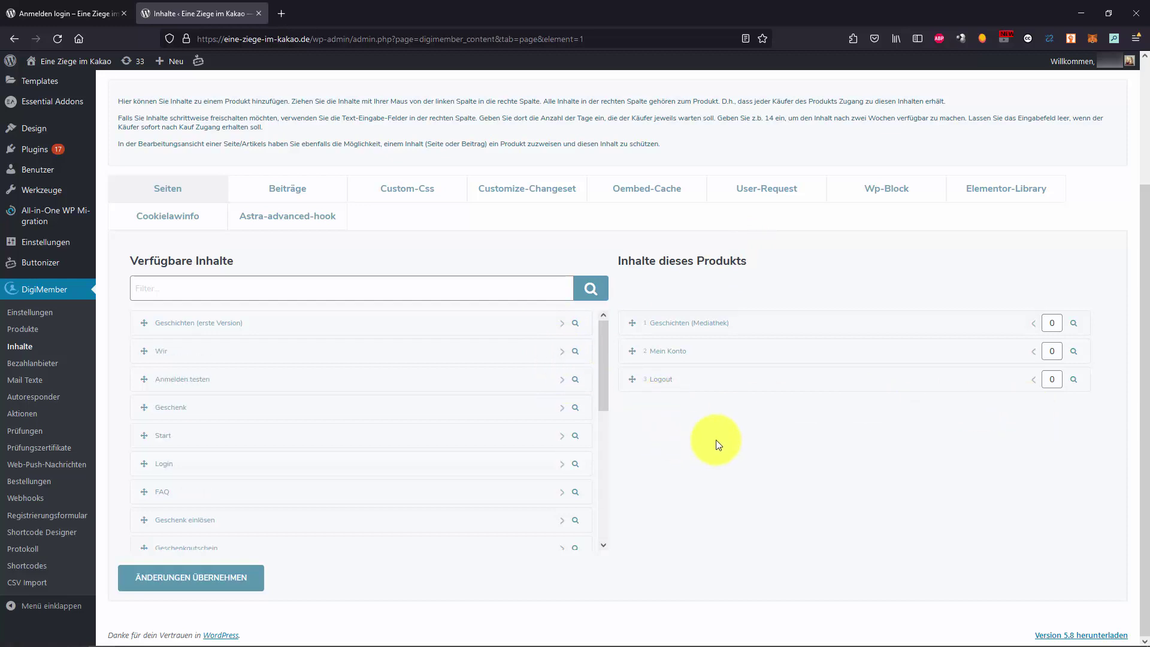
Examine the available and assigned posts of the Mediathek product, and return to its page assignments
scroll(718, 443, up, 1)
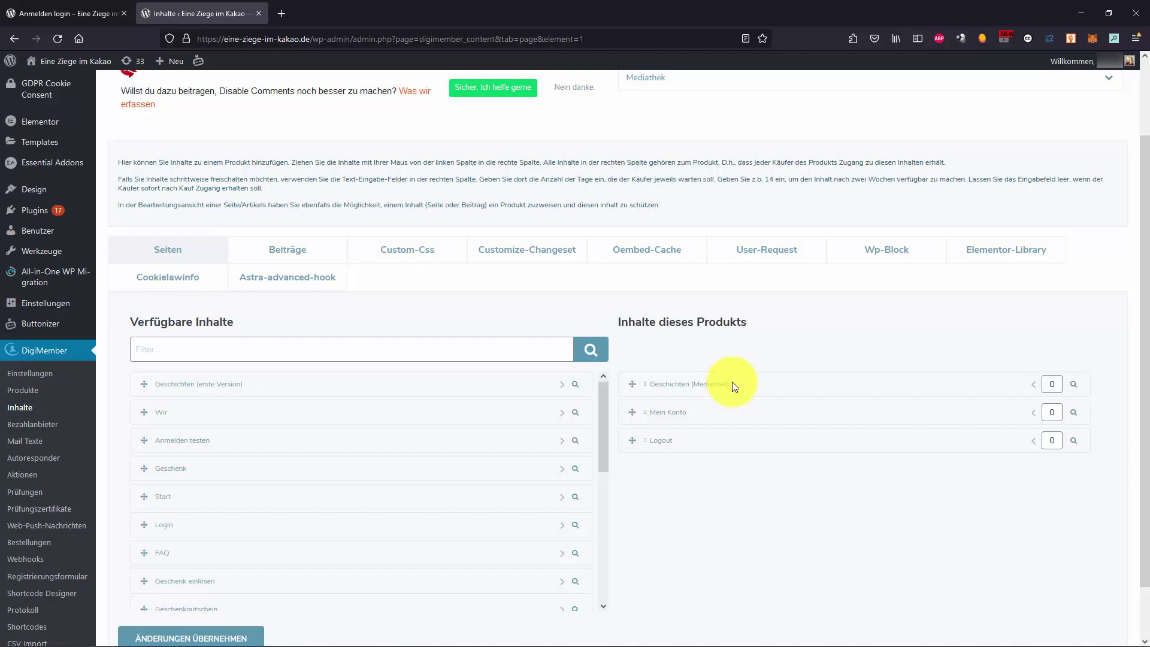
click(316, 250)
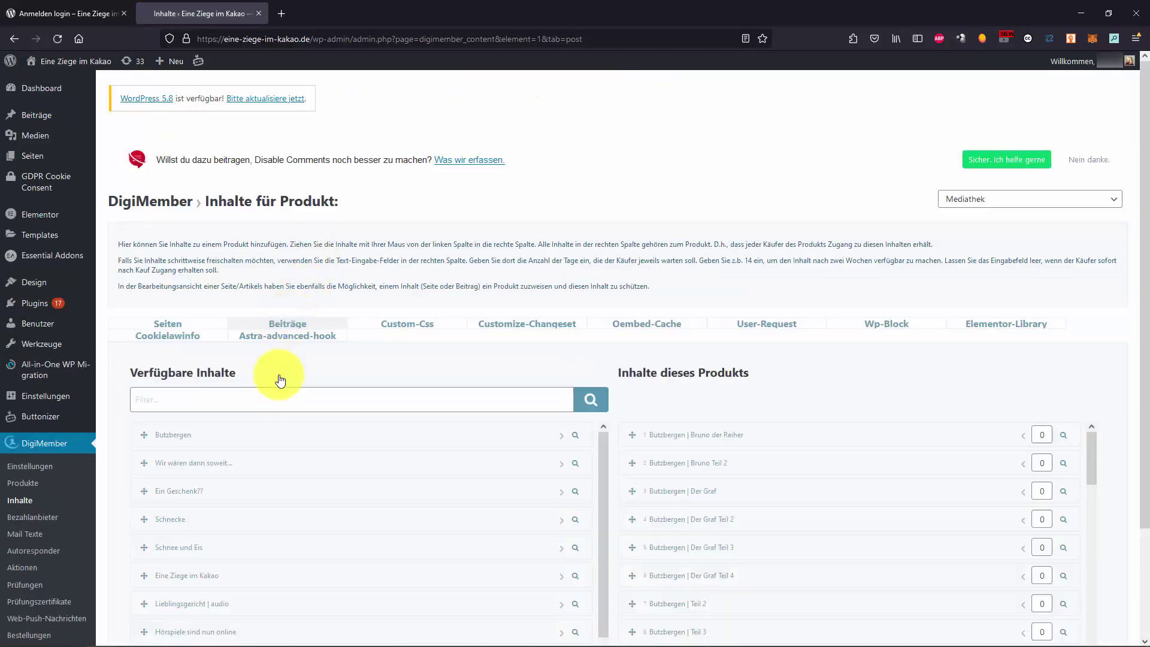
scroll(590, 488, down, 1)
scroll(800, 479, down, 2)
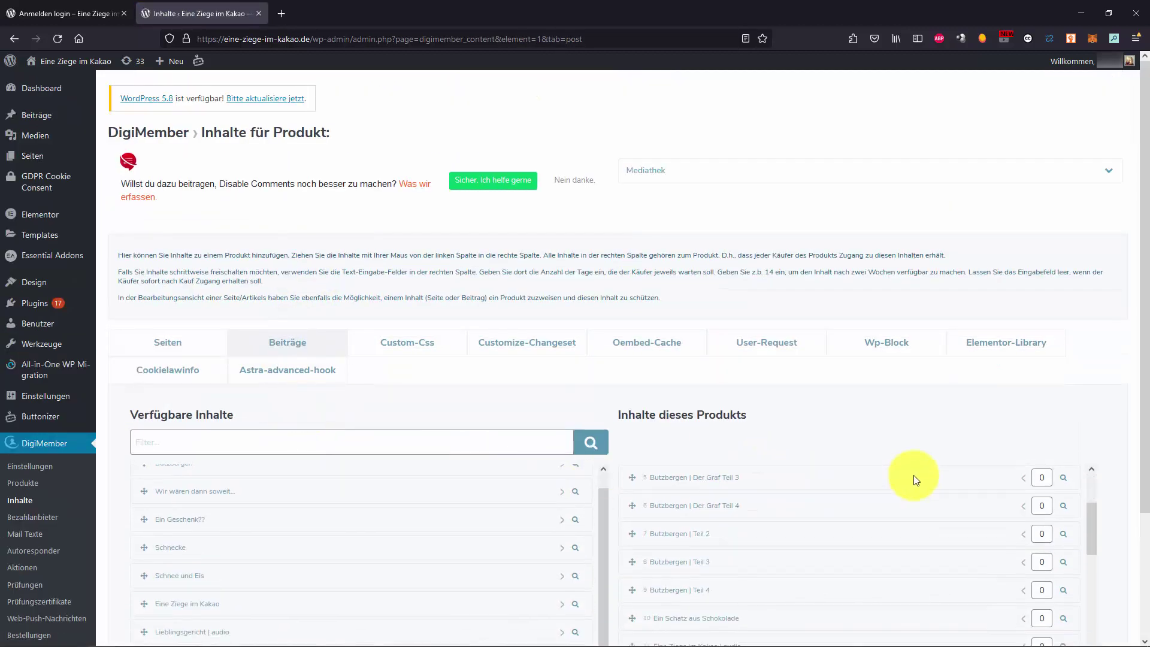
scroll(1104, 462, down, 2)
scroll(949, 433, up, 3)
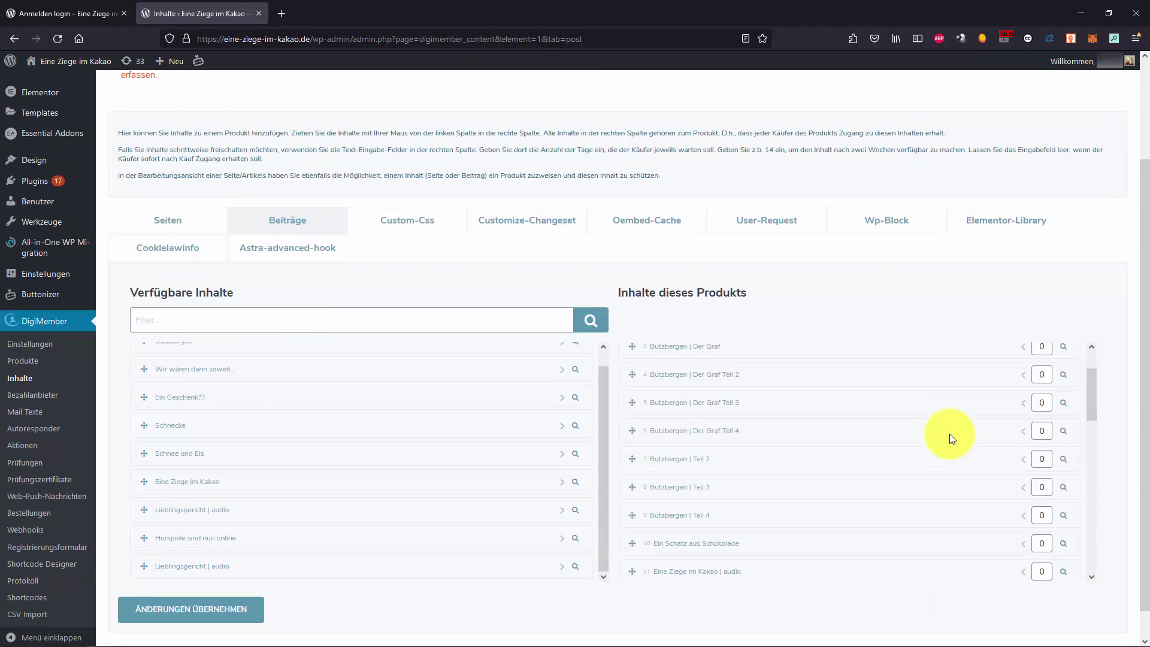
scroll(611, 427, down, 1)
scroll(425, 421, up, 1)
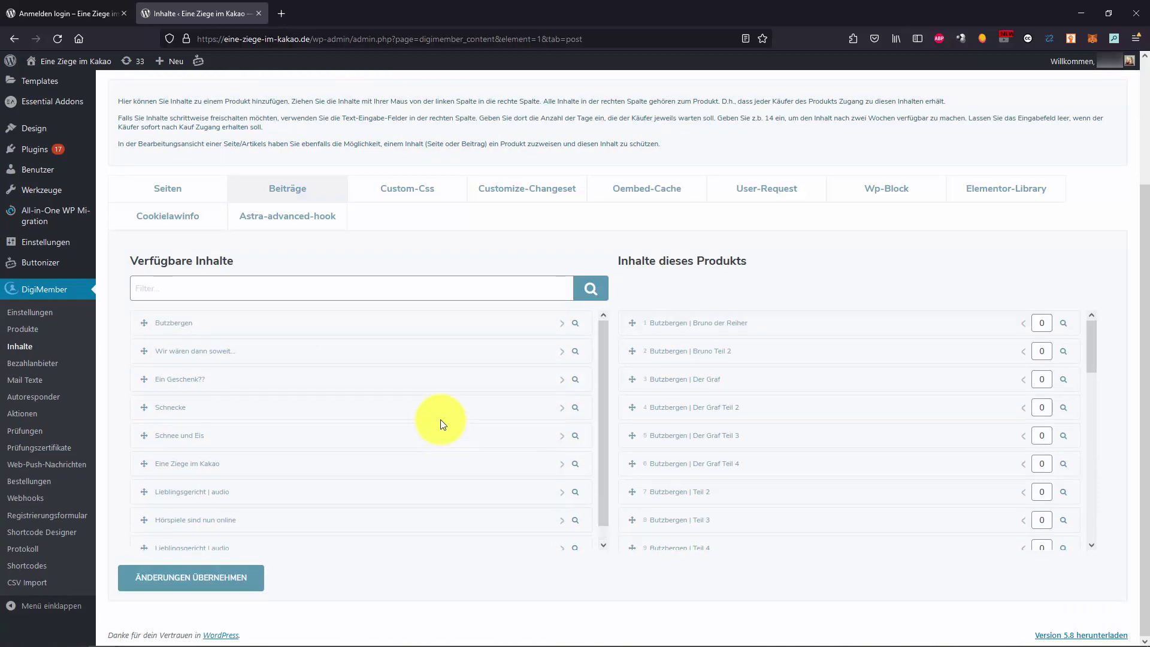
scroll(440, 415, down, 1)
scroll(440, 416, up, 1)
scroll(174, 287, up, 2)
click(170, 276)
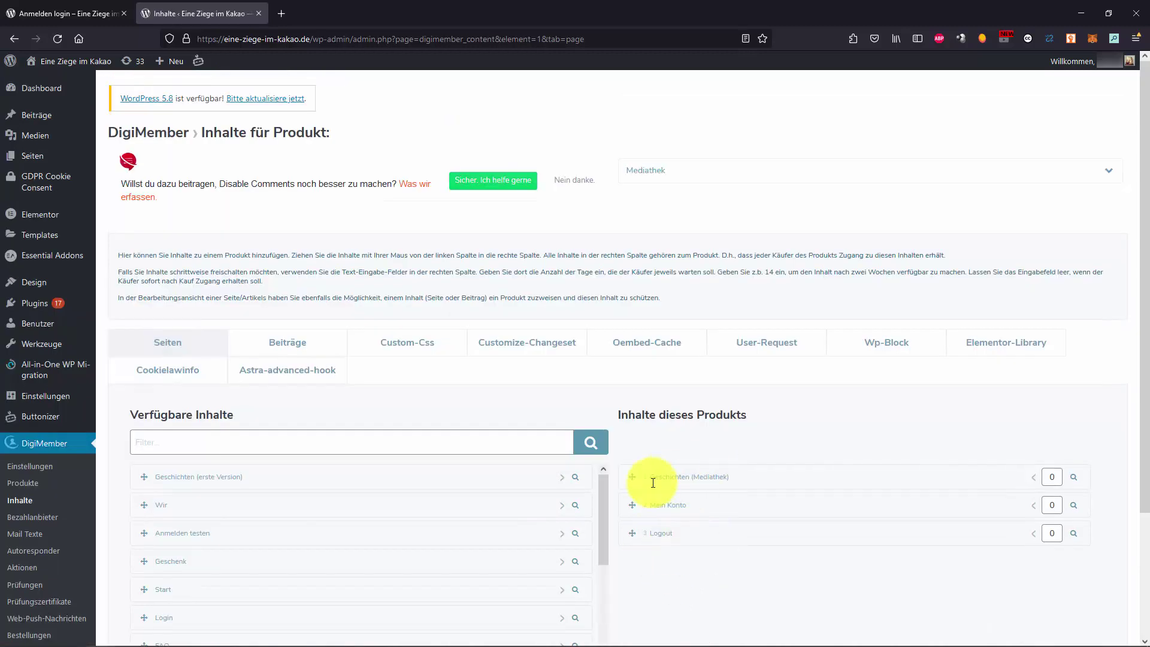
scroll(652, 497, down, 1)
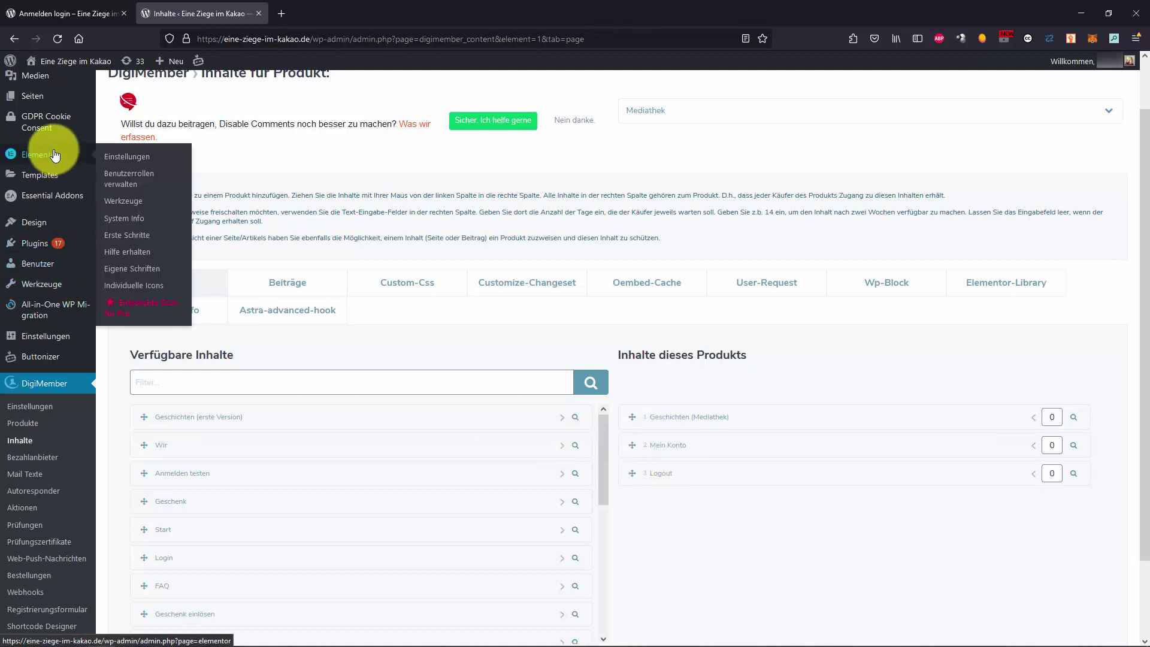
List all WordPress pages and open Geschichten (Mediathek) and Mein Konto for editing in separate browser tabs
scroll(24, 144, up, 2)
mouse_move(53, 165)
click(121, 159)
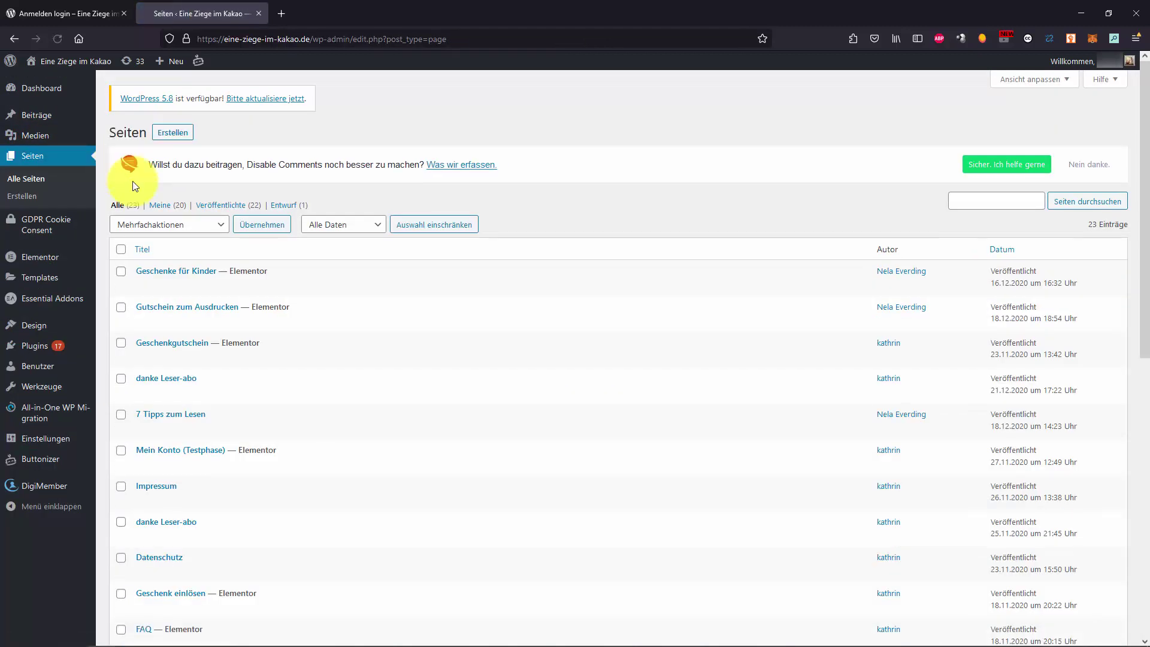
scroll(254, 312, down, 3)
scroll(253, 311, down, 2)
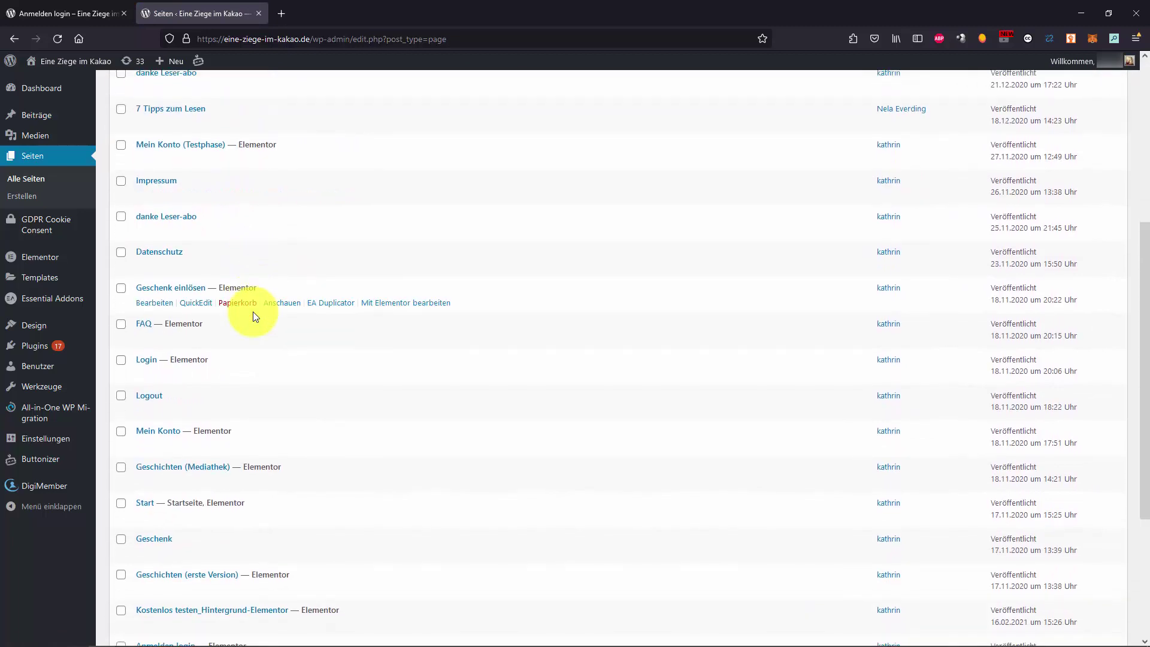
scroll(200, 407, down, 2)
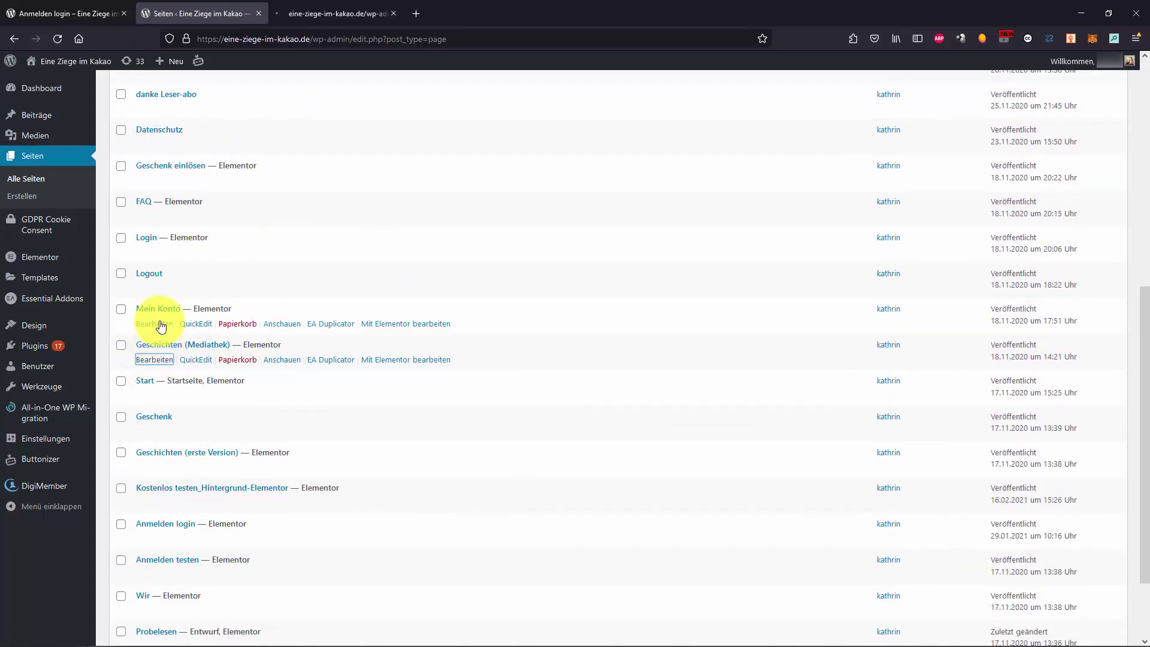
middle_click(160, 325)
Open the Login page in Elementor and the Logout page in the WordPress editor, each in its own browser tab
scroll(155, 498, up, 4)
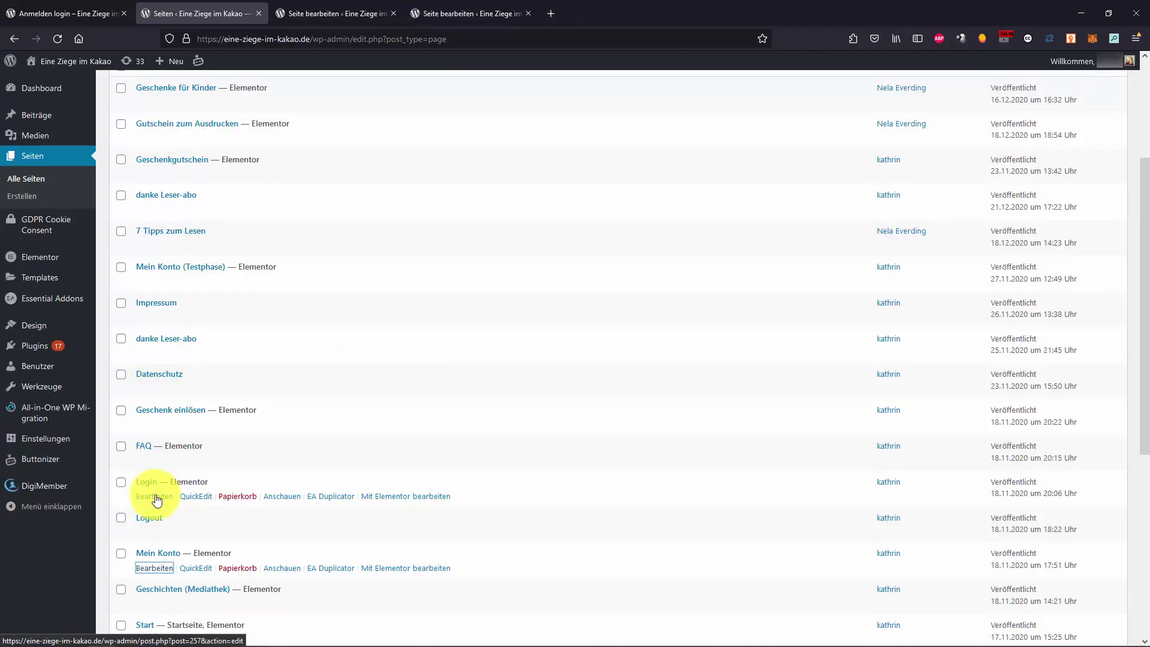
middle_click(410, 502)
mouse_move(207, 533)
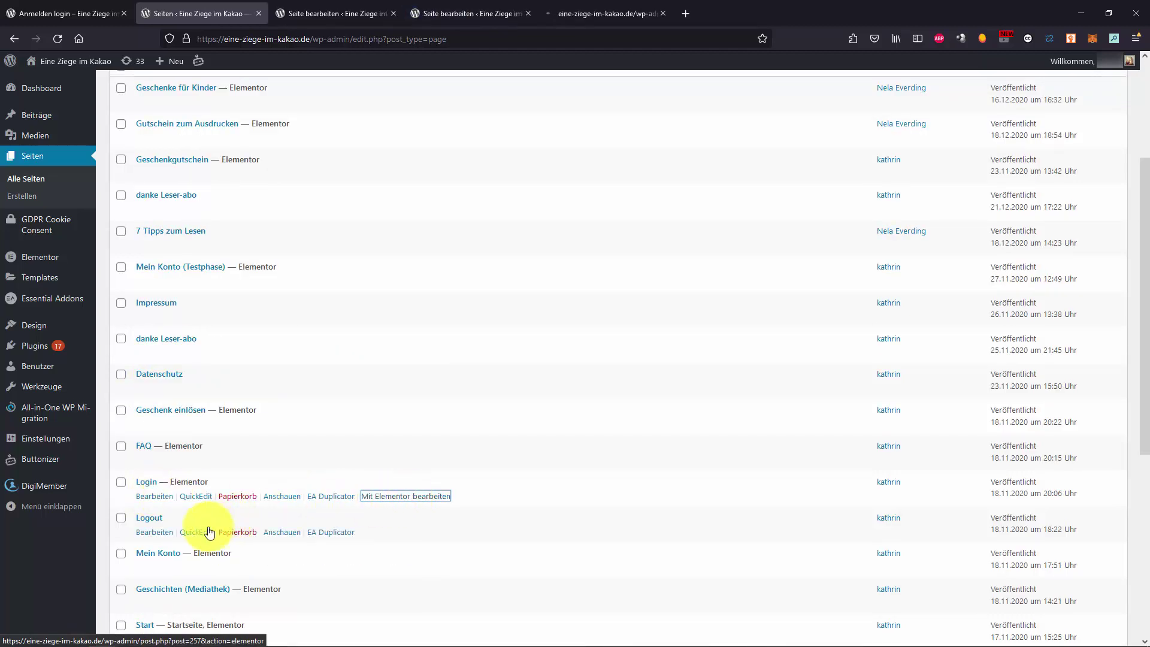
middle_click(159, 535)
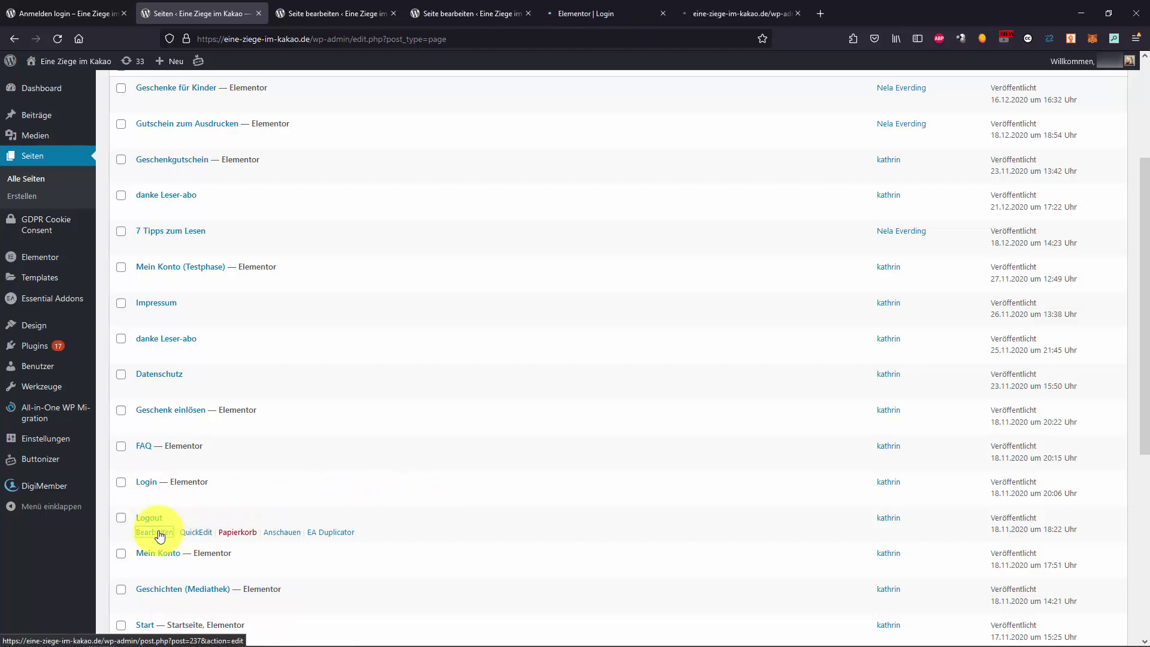
Check the sidebar setting of the Geschichten (Mediathek) page and open the main sidebar's Category Posts: Mediathek widget in a separate browser tab
key(ctrl+Tab)
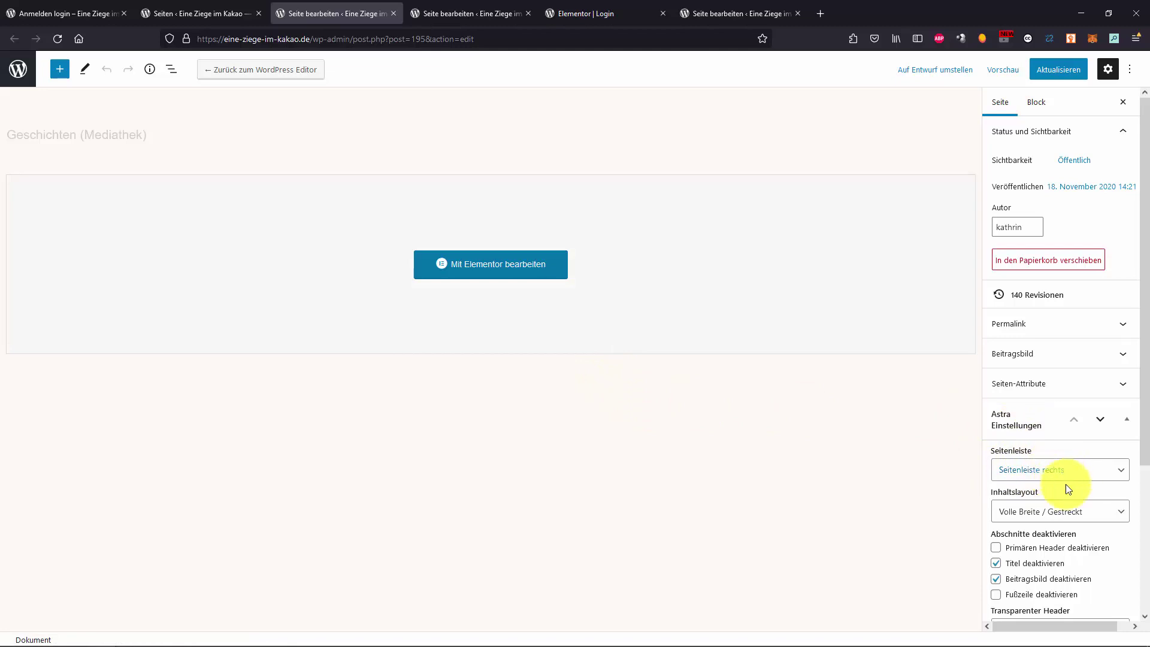
click(150, 13)
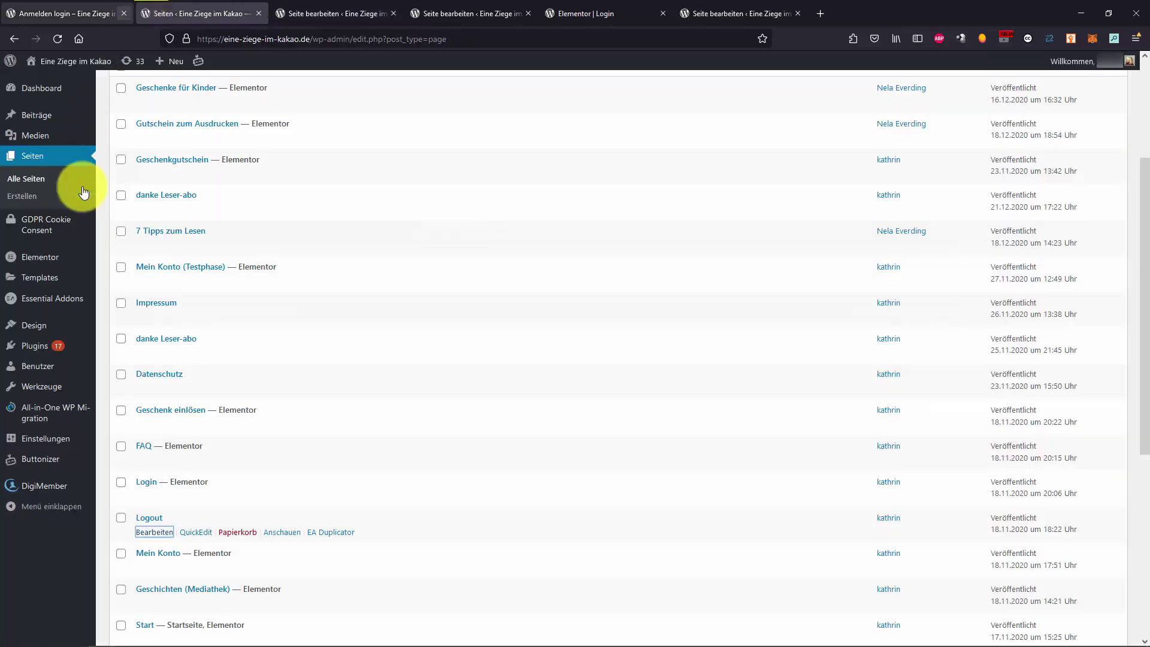
mouse_move(35, 326)
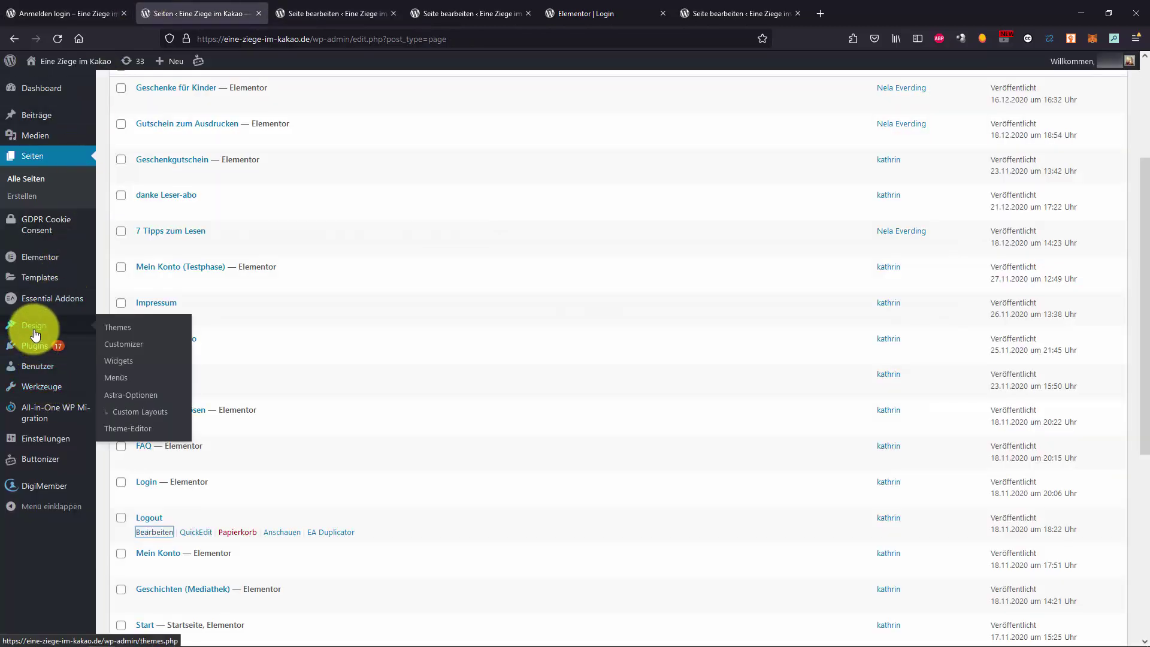
middle_click(119, 366)
click(312, 13)
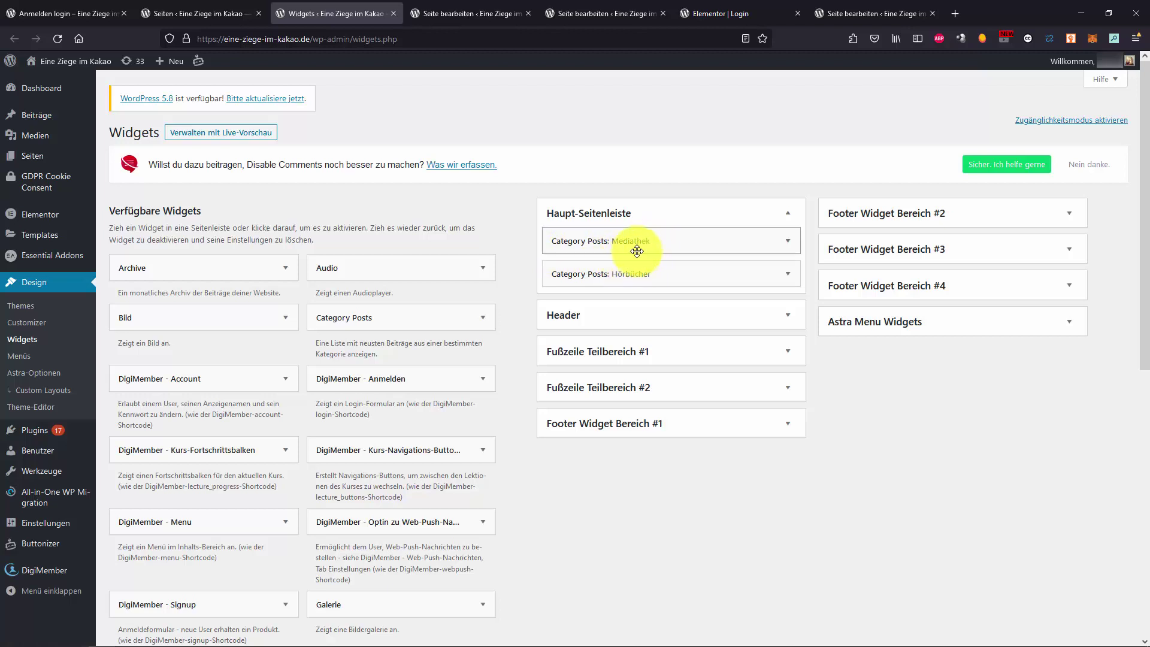
click(788, 242)
Open the Geschichten (Mediathek) page in Elementor, look through its stories and display the post grid's query settings
key(ctrl+Tab)
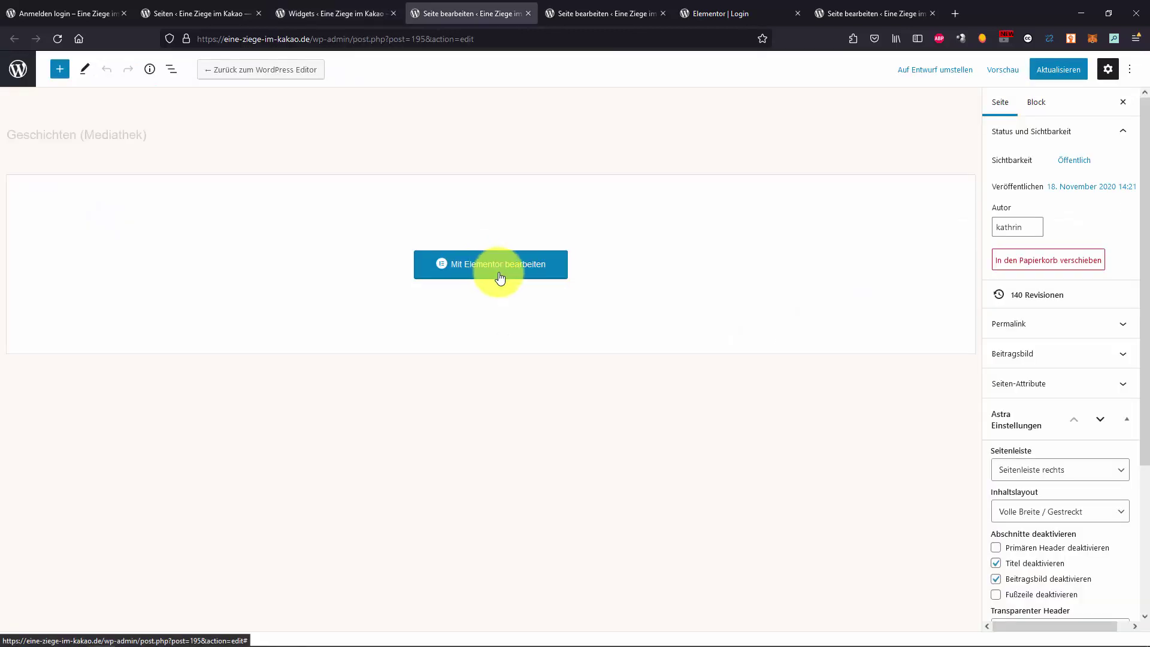
click(509, 270)
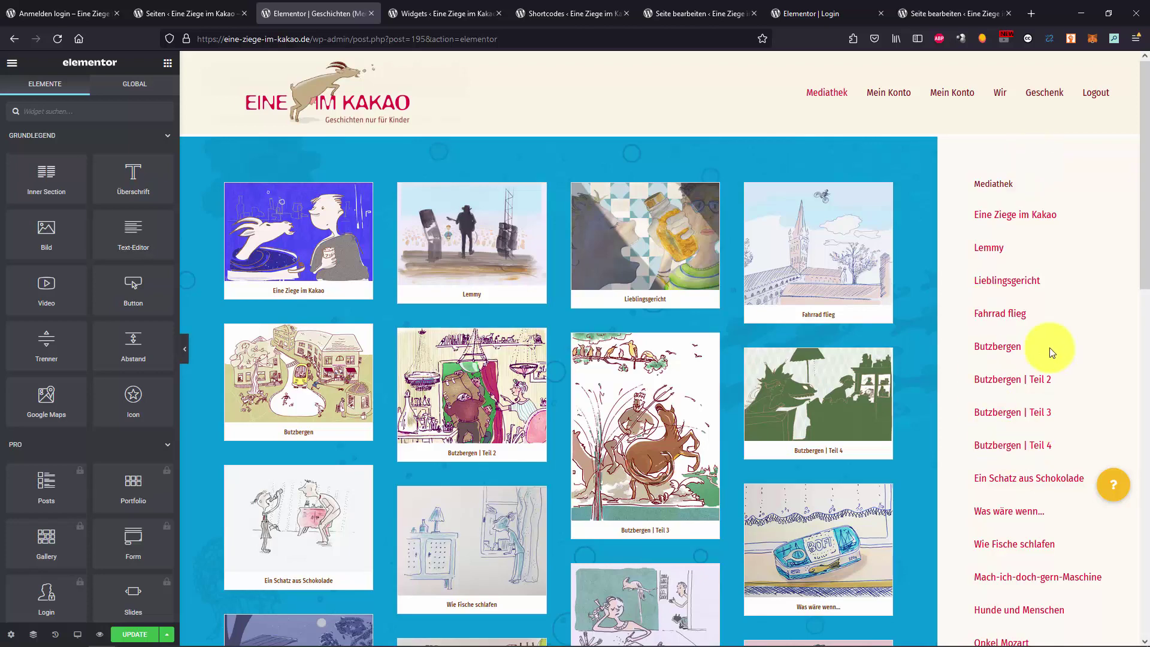
scroll(1046, 344, down, 3)
scroll(1047, 344, up, 3)
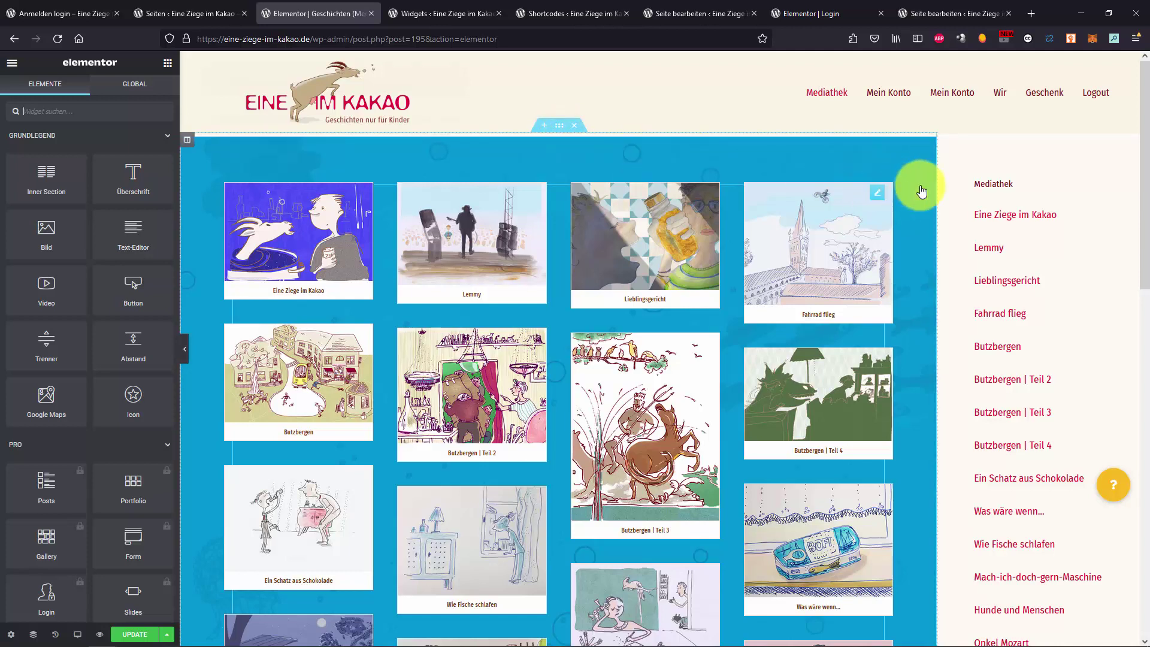
click(878, 193)
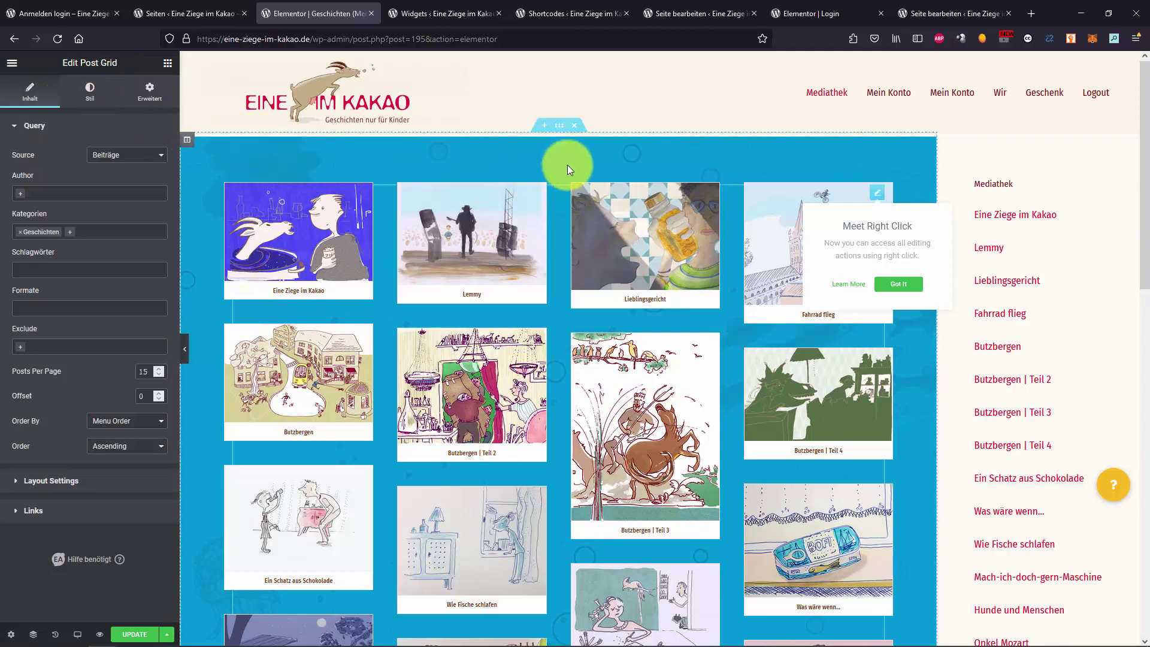
Insert a new single-column section above the story grid on the Geschichten (Mediathek) page
click(167, 63)
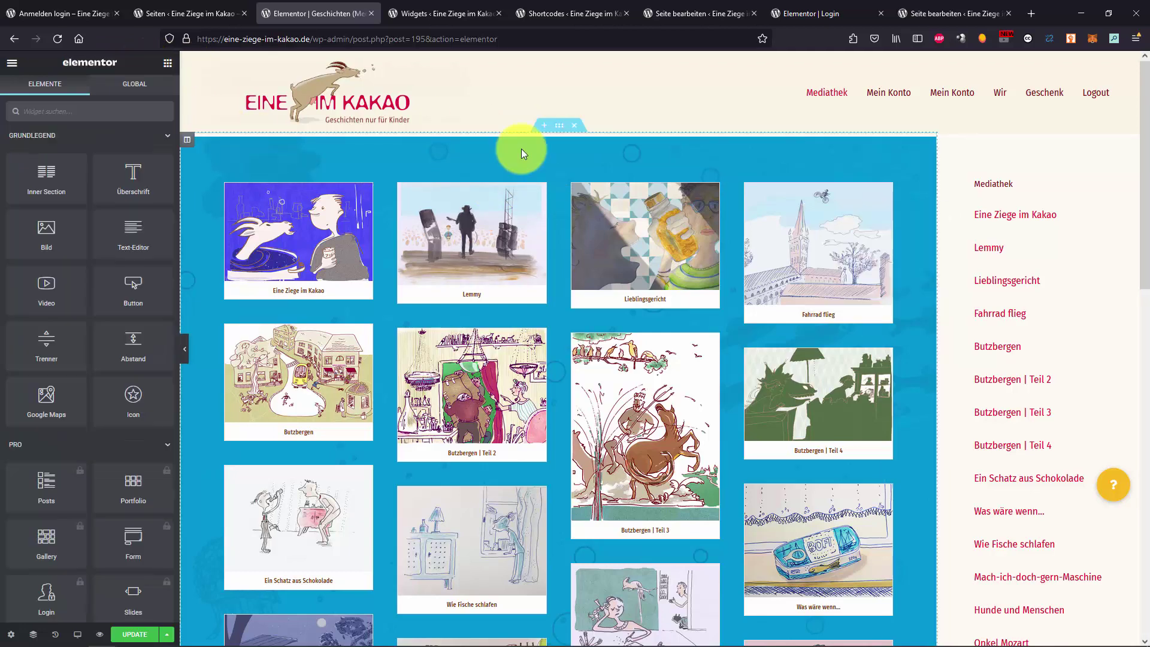
click(546, 126)
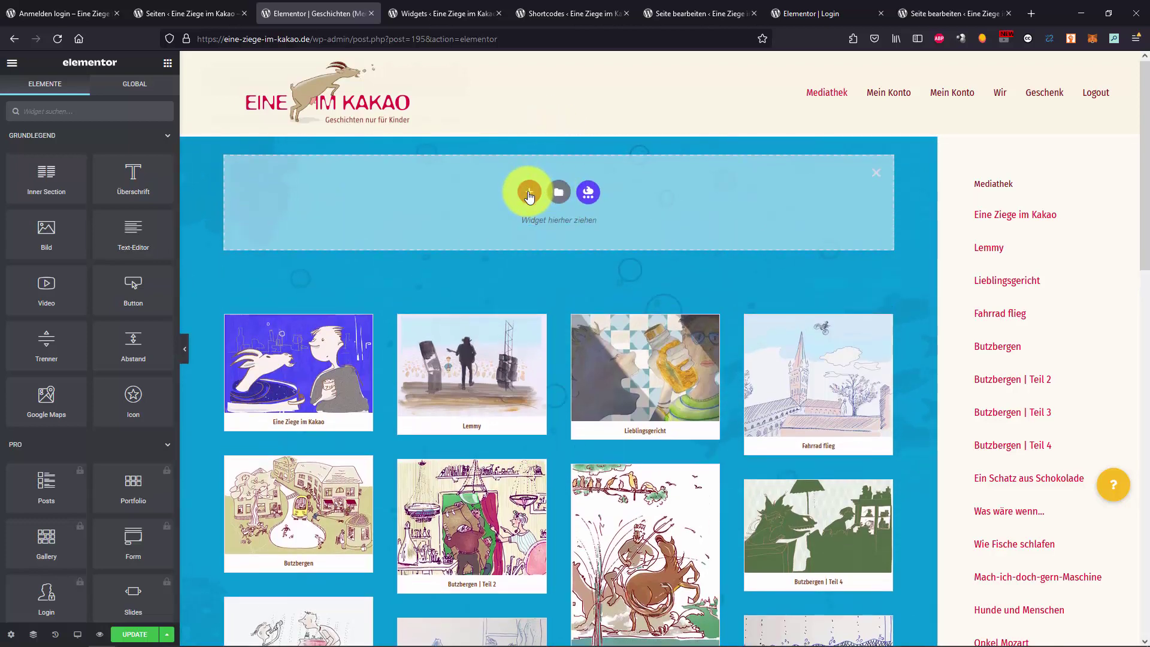
click(529, 194)
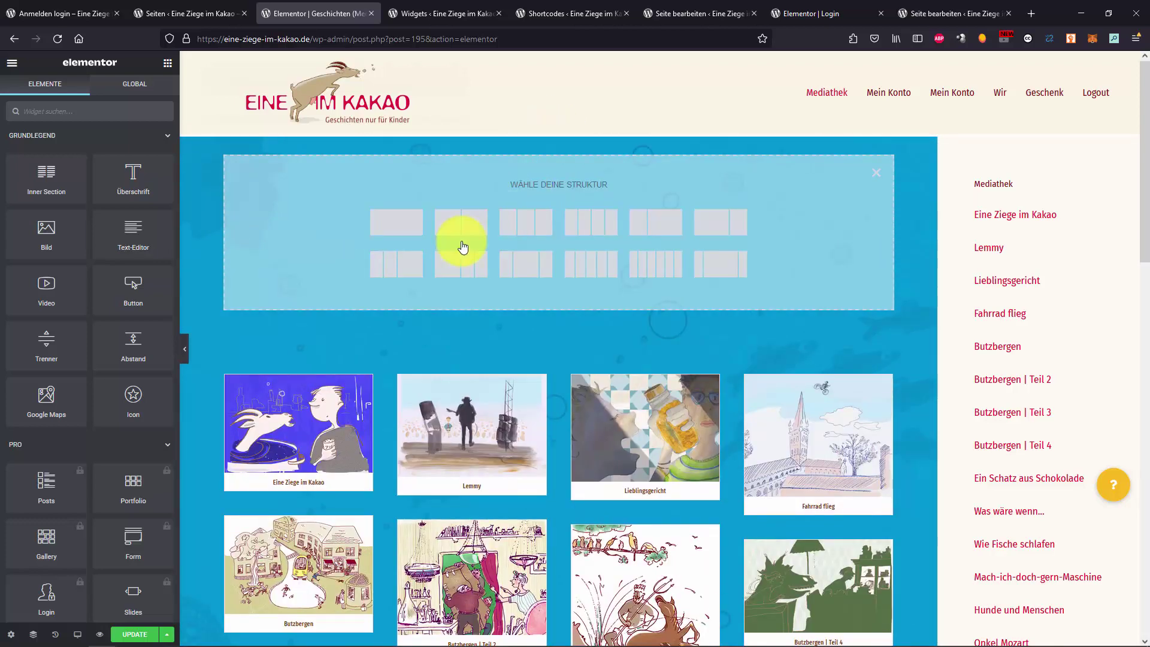
click(390, 223)
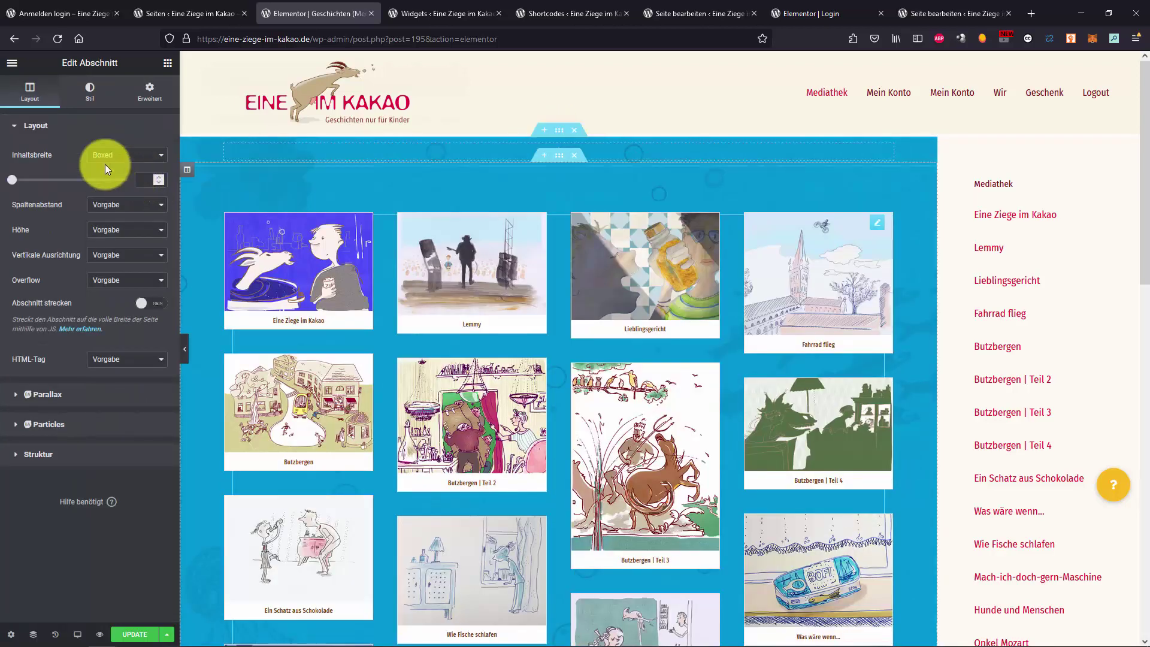
Search the widgets for "post", place a Post Grid in the new section, and delete that section again
click(168, 63)
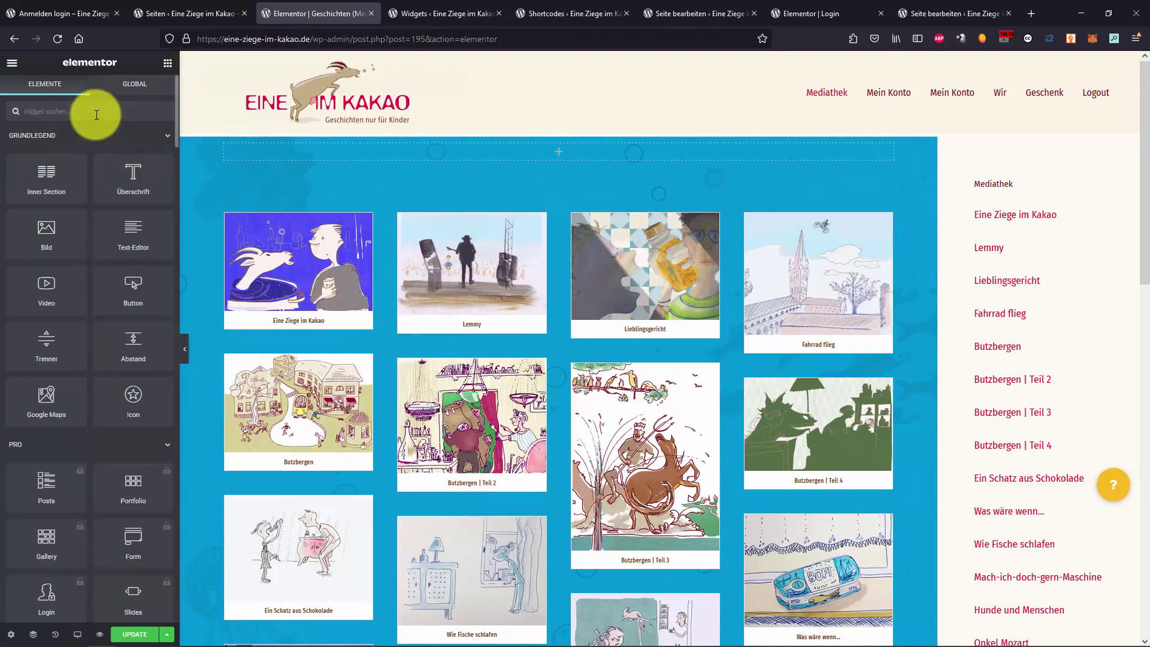
text(post)
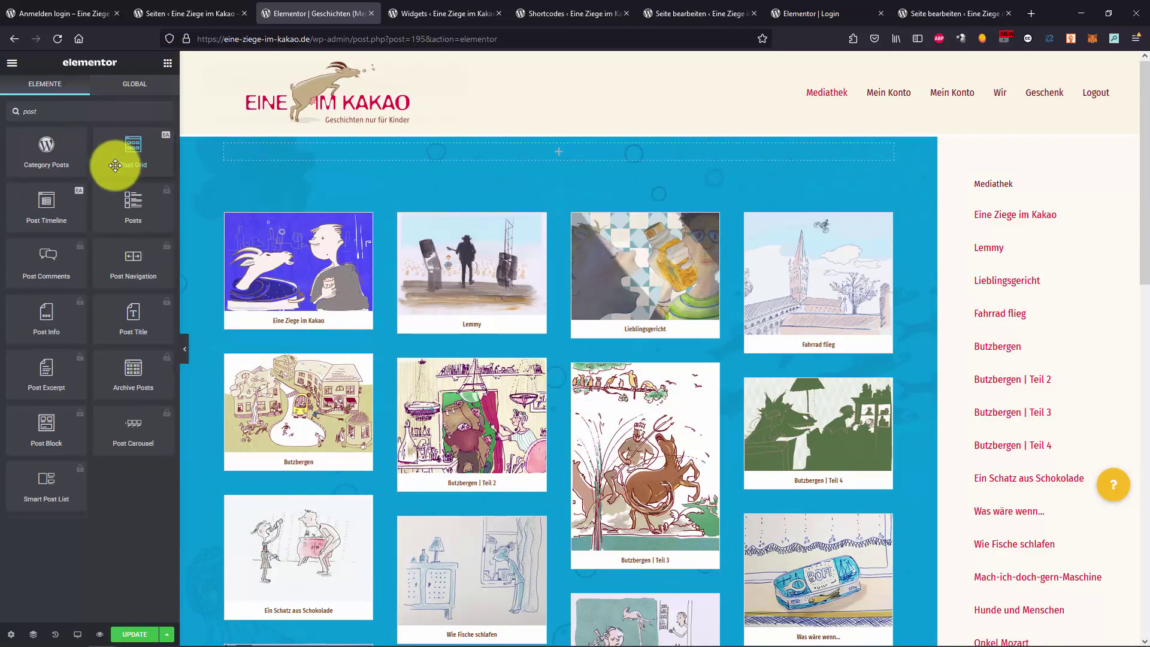
drag(261, 160, 411, 160)
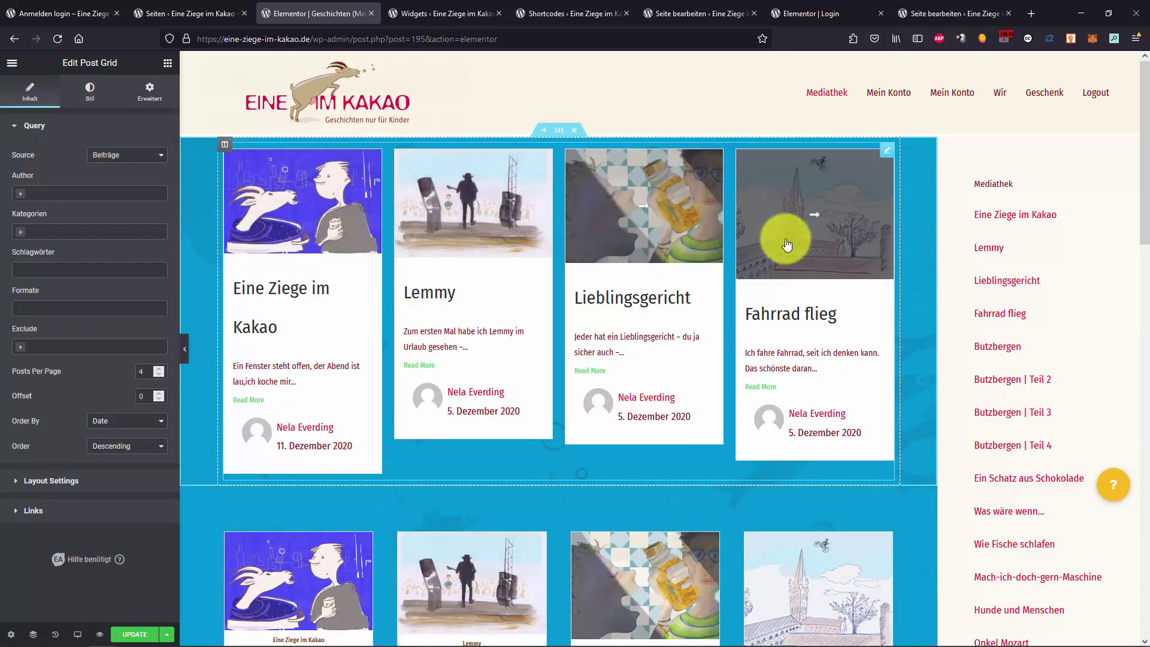
click(574, 131)
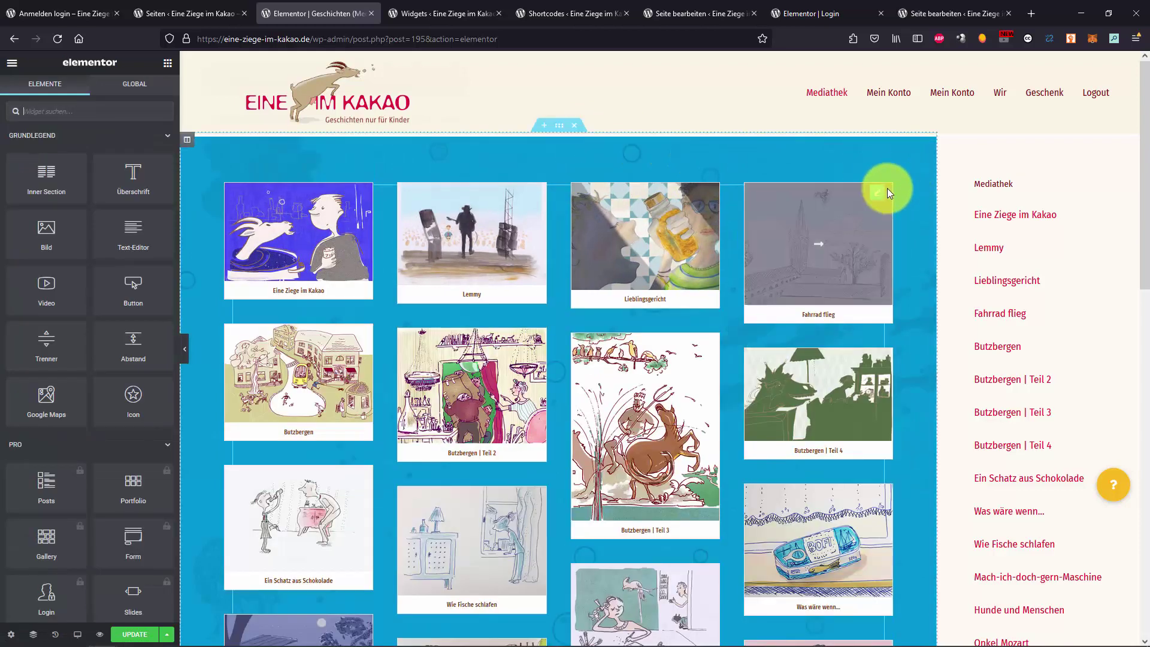
Open the existing story grid's query settings and review the source options, keeping Beiträge selected
click(876, 195)
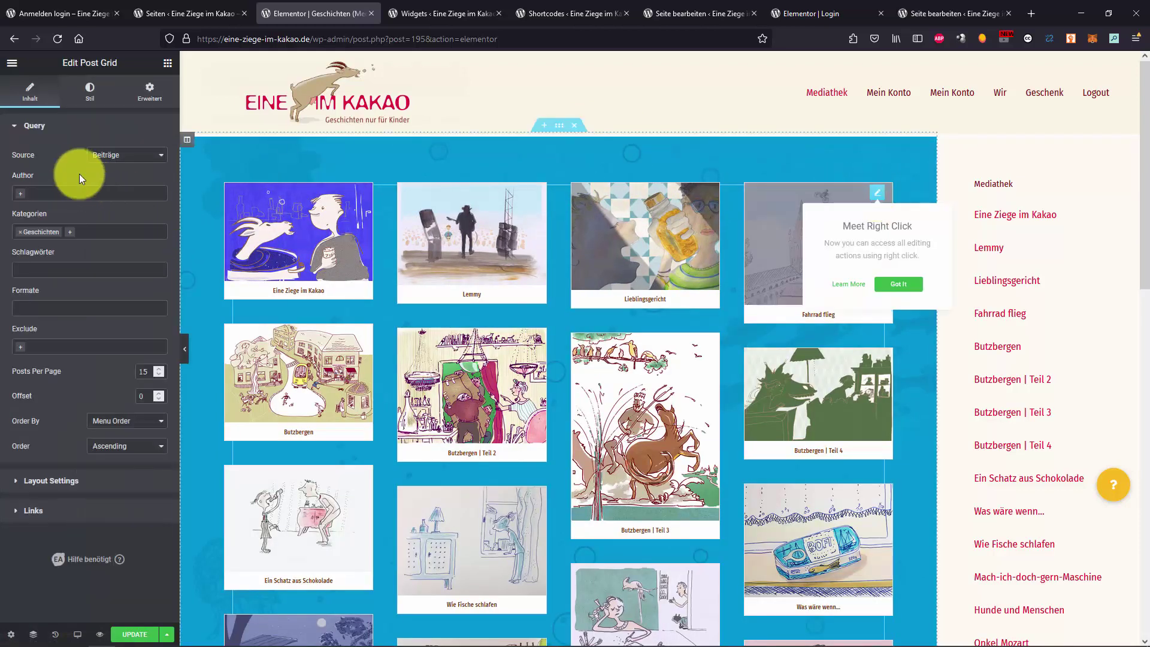
click(101, 158)
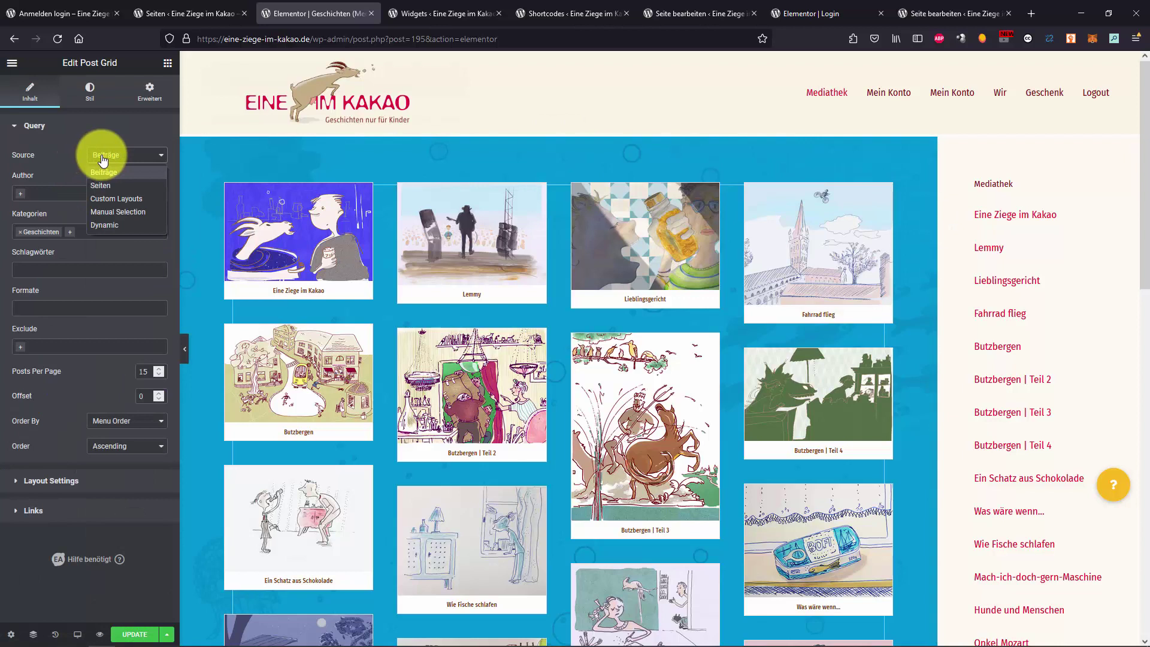
click(113, 173)
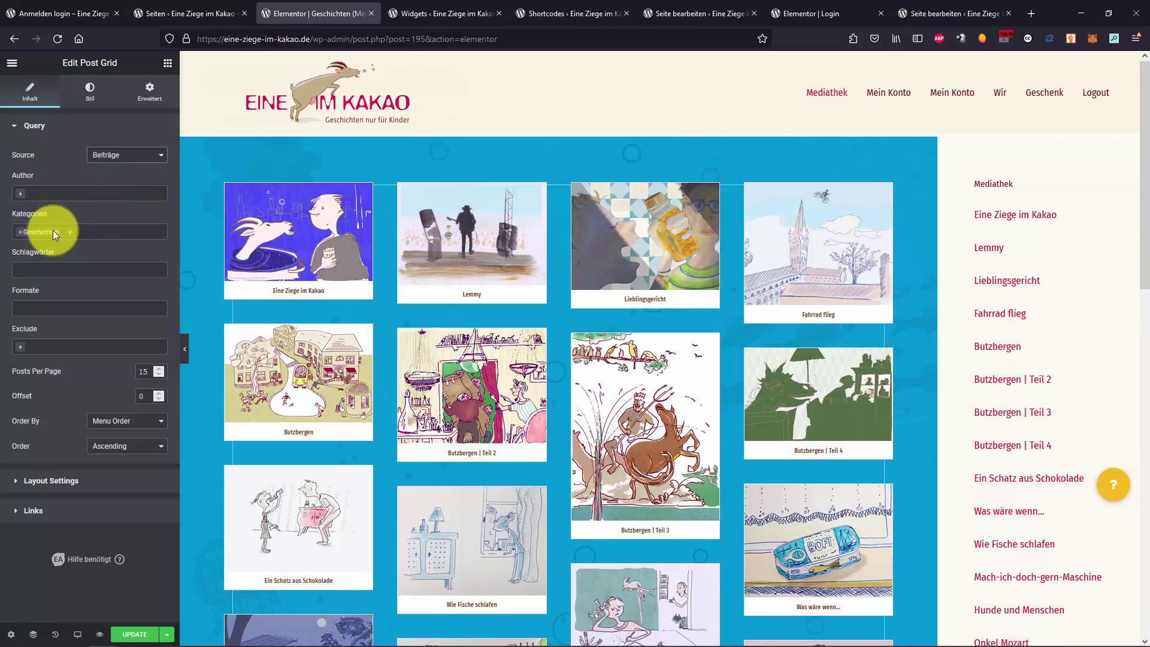
Display the query settings of the audio story grid below the main story grid
scroll(584, 293, down, 5)
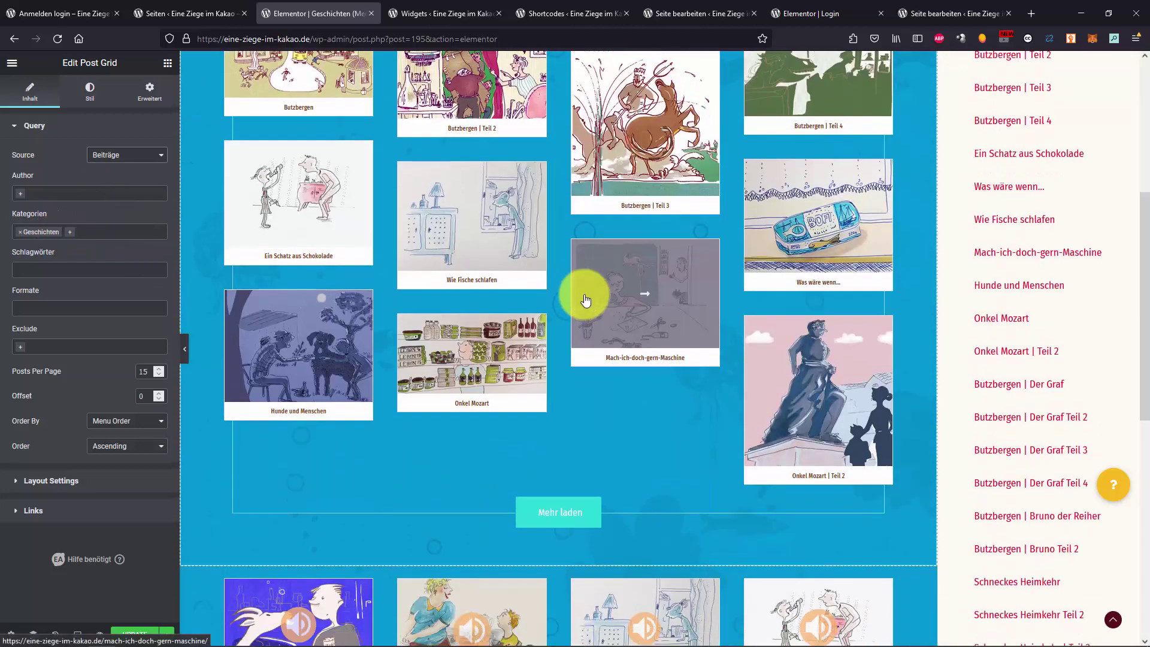
scroll(585, 296, down, 3)
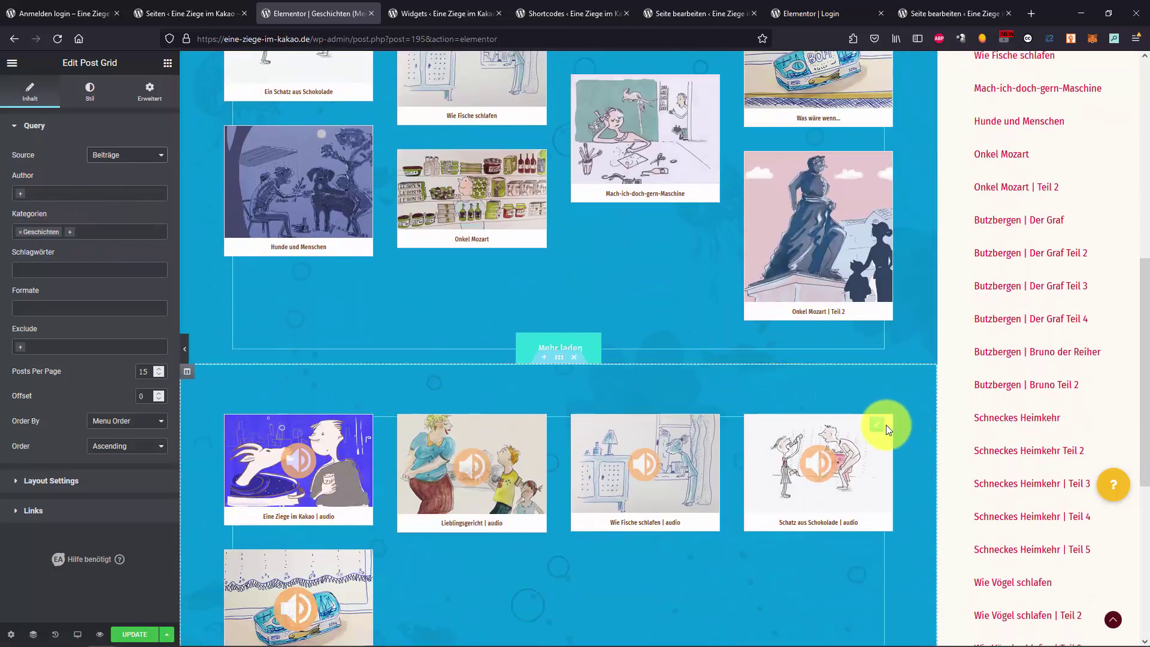
click(878, 430)
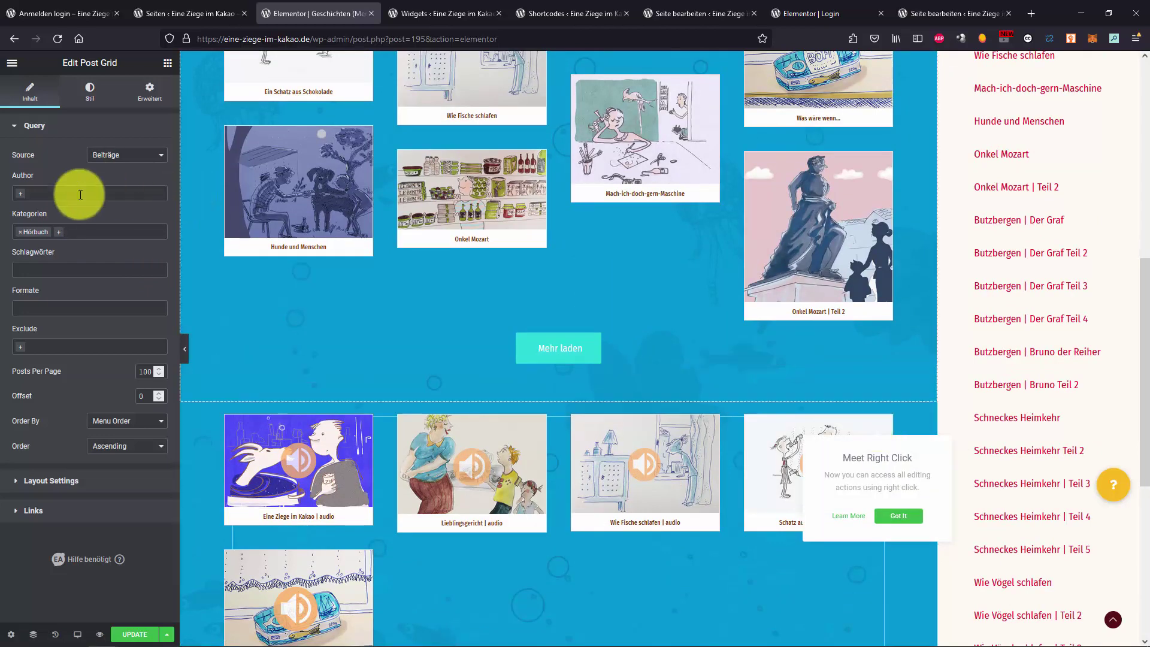
scroll(359, 384, down, 2)
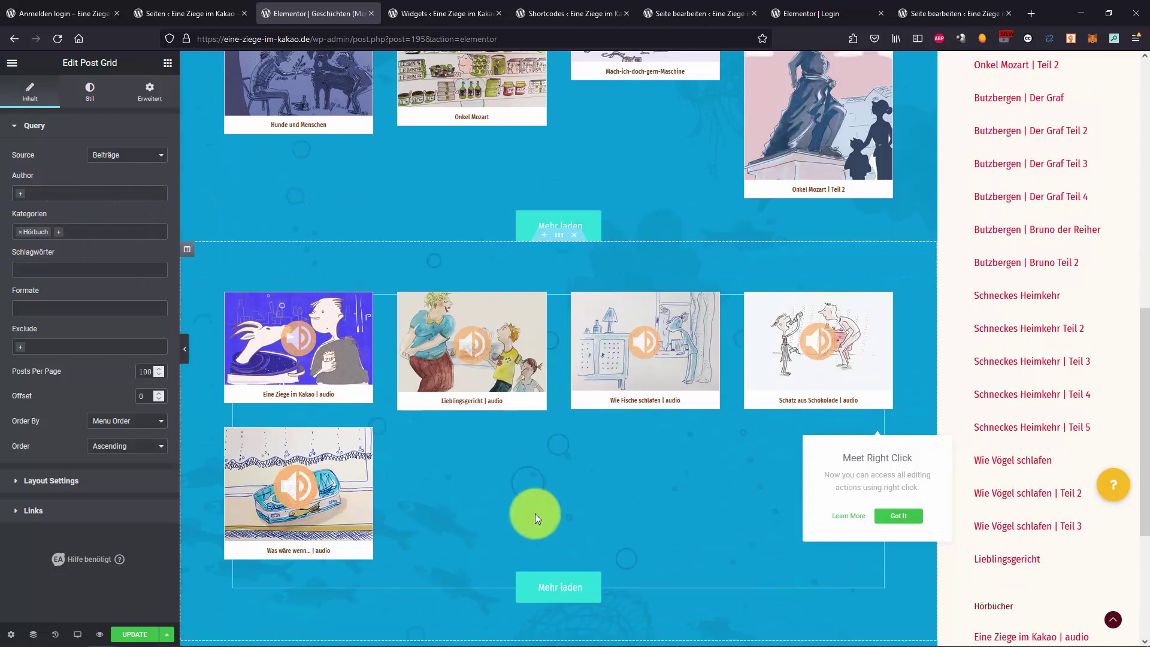
Review the audio story grid's layout settings and link settings
click(84, 481)
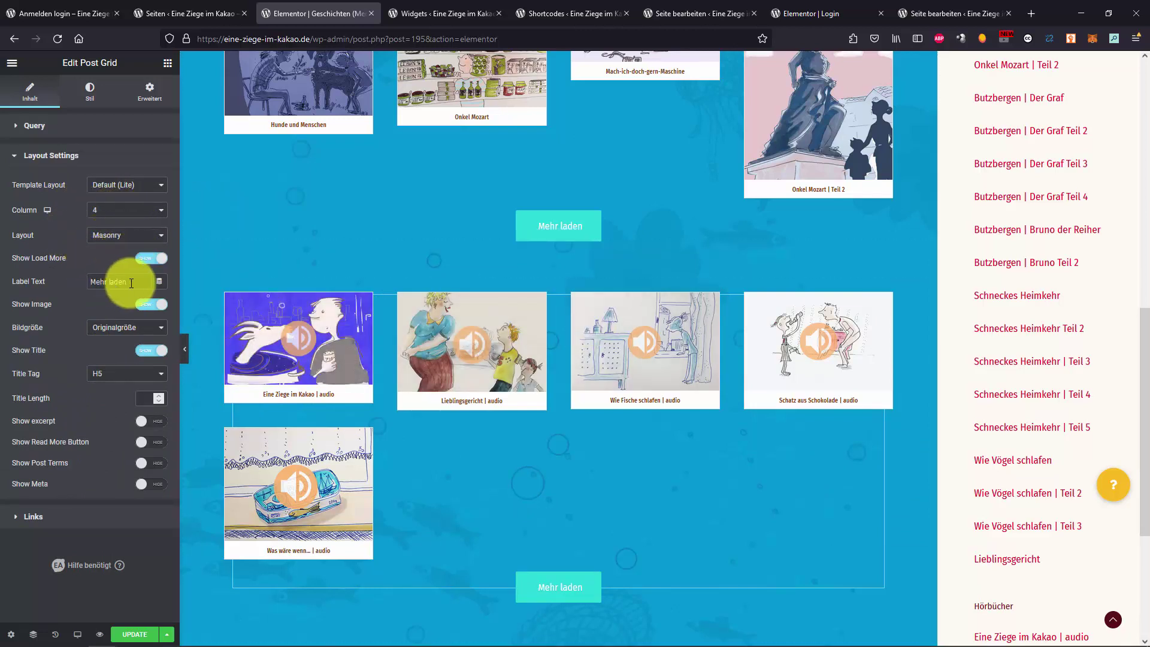
click(110, 521)
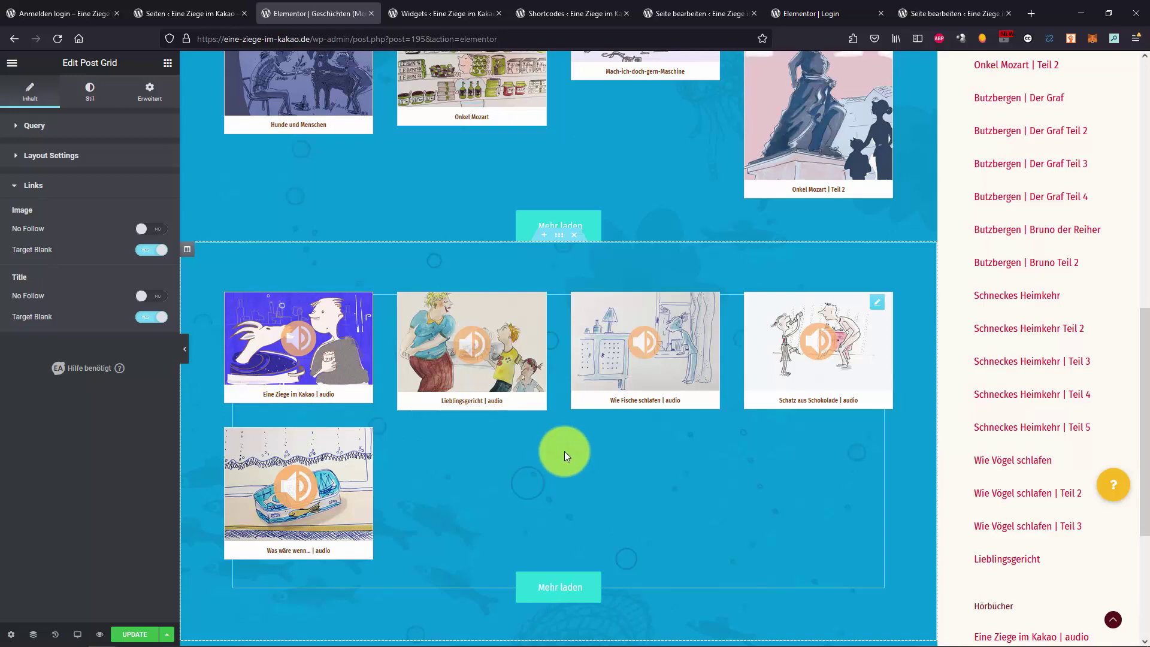
scroll(564, 451, up, 15)
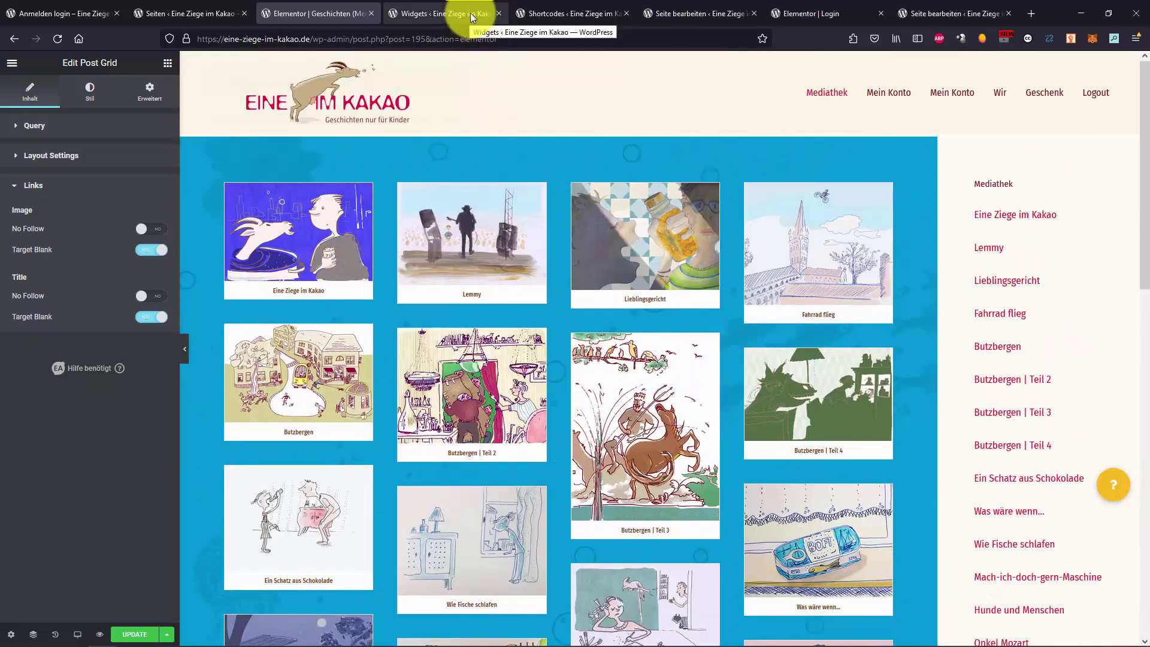
Examine the DigiMember shortcode list, including the account, login, logout, course, invoice and receipt shortcodes and their descriptions
click(580, 13)
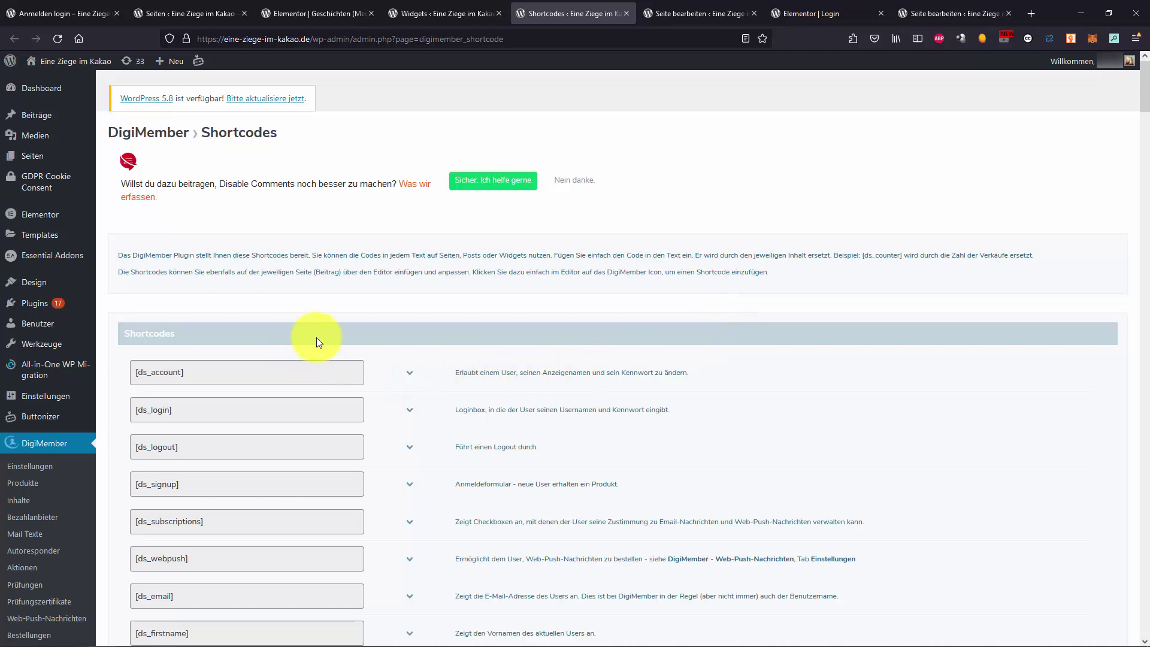
scroll(446, 414, down, 7)
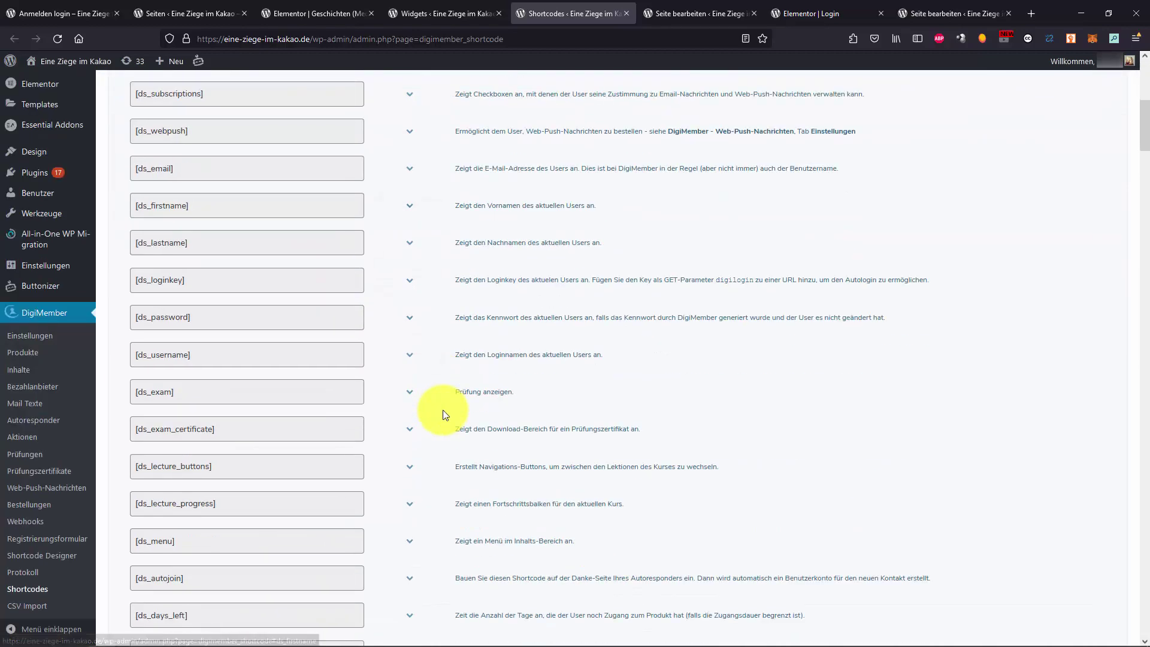
scroll(444, 413, down, 3)
scroll(444, 410, up, 5)
scroll(444, 410, up, 6)
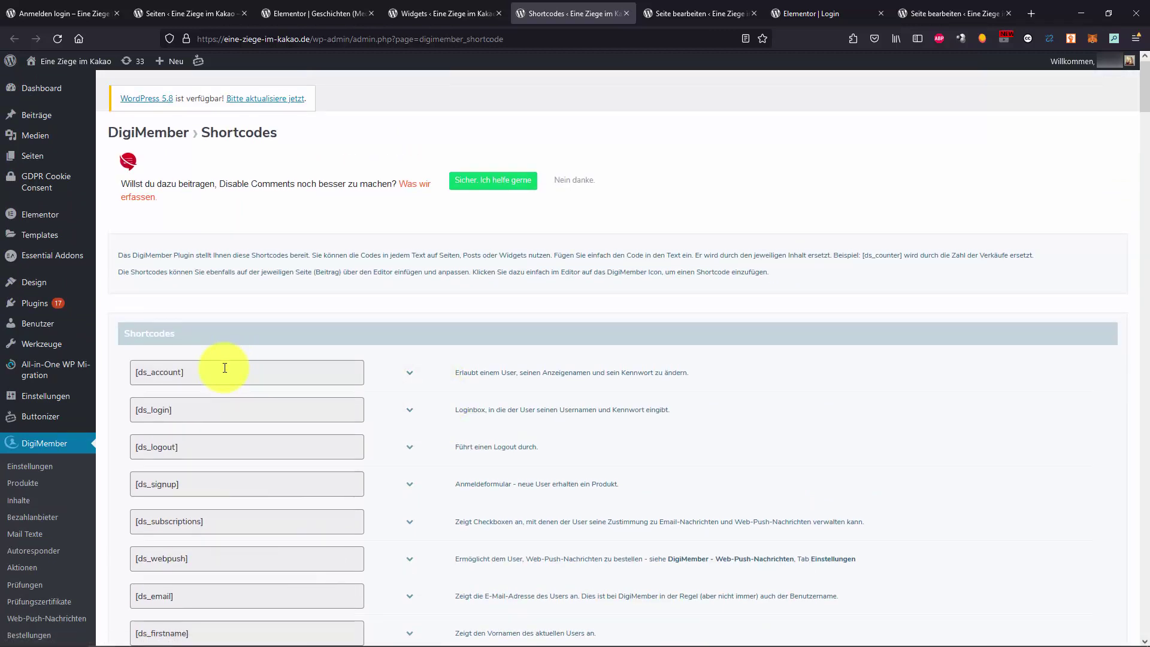
scroll(226, 341, down, 1)
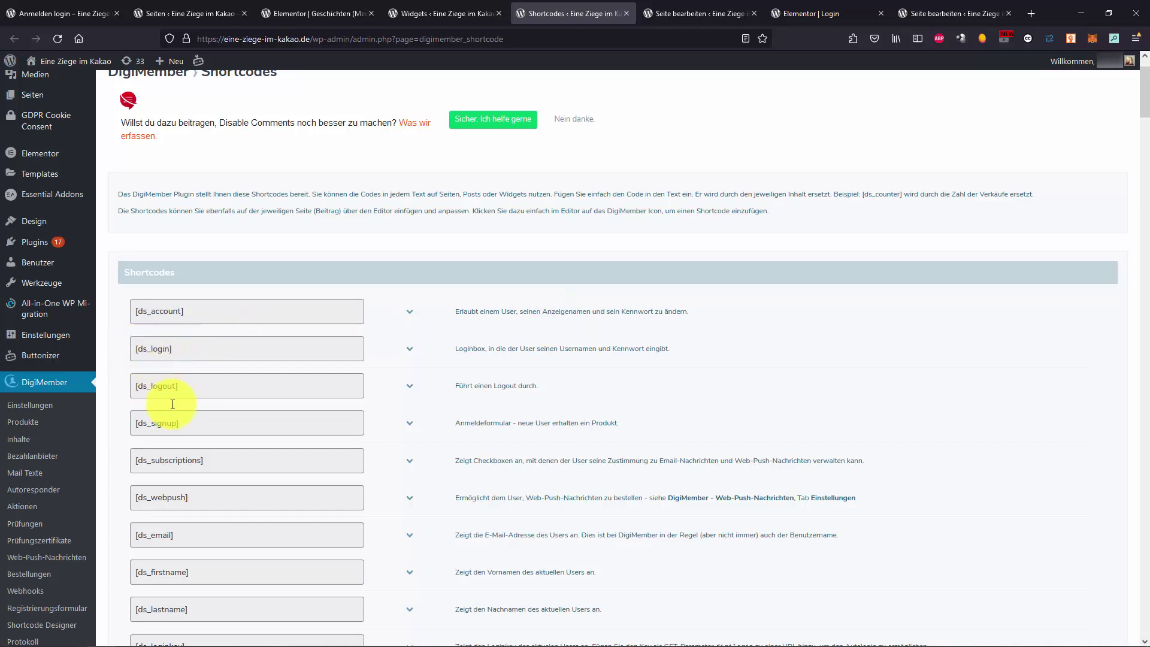
scroll(233, 417, down, 5)
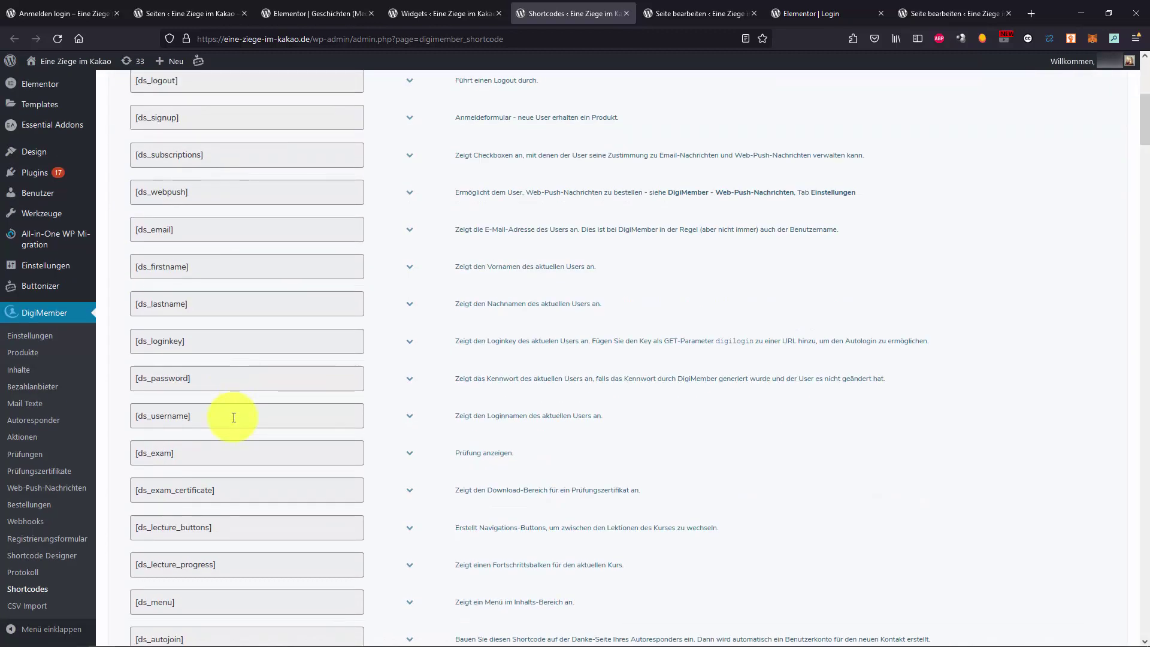
scroll(234, 417, down, 7)
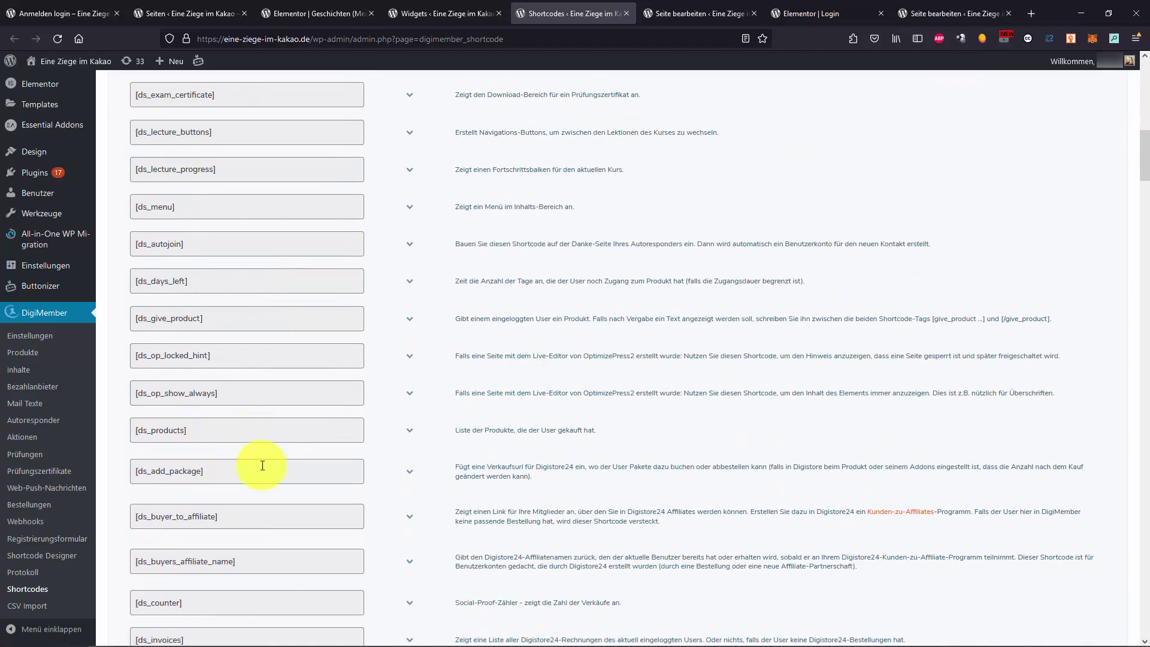
scroll(262, 466, down, 4)
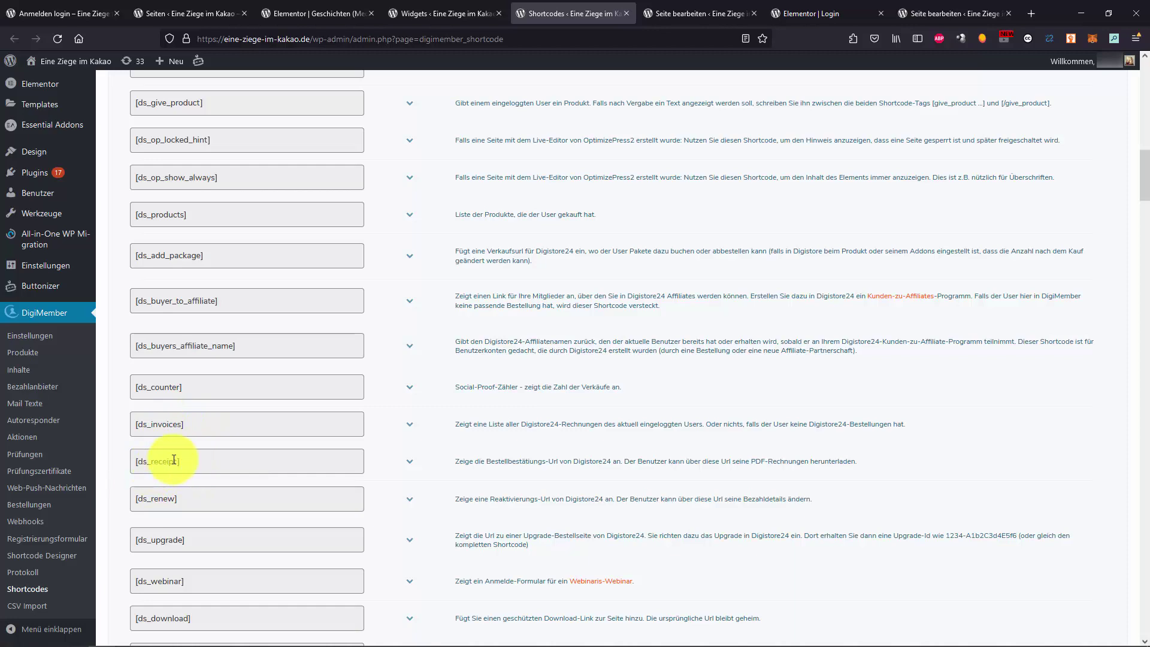
scroll(199, 468, down, 3)
scroll(200, 466, up, 6)
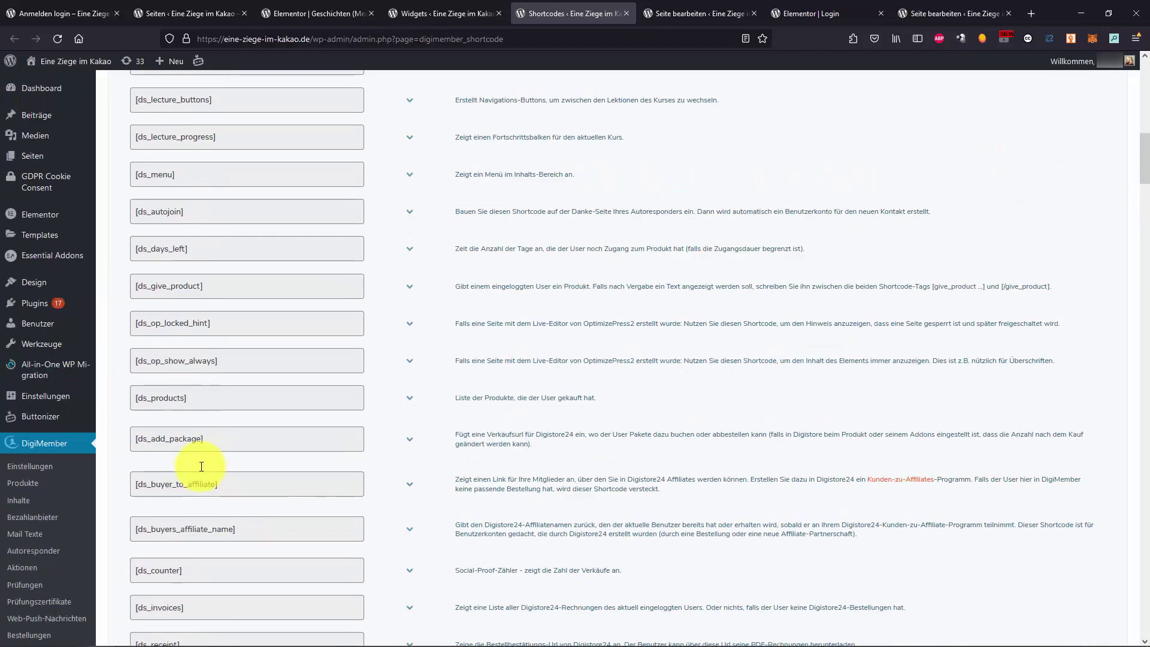
scroll(200, 466, up, 5)
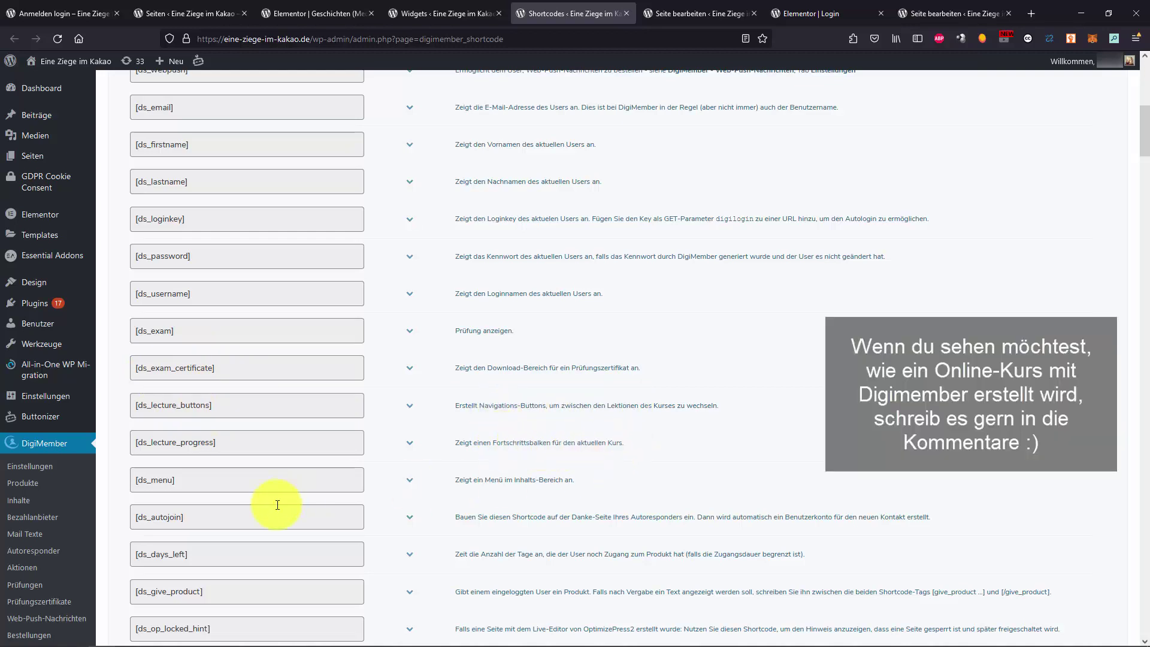
scroll(277, 505, down, 4)
scroll(277, 505, up, 18)
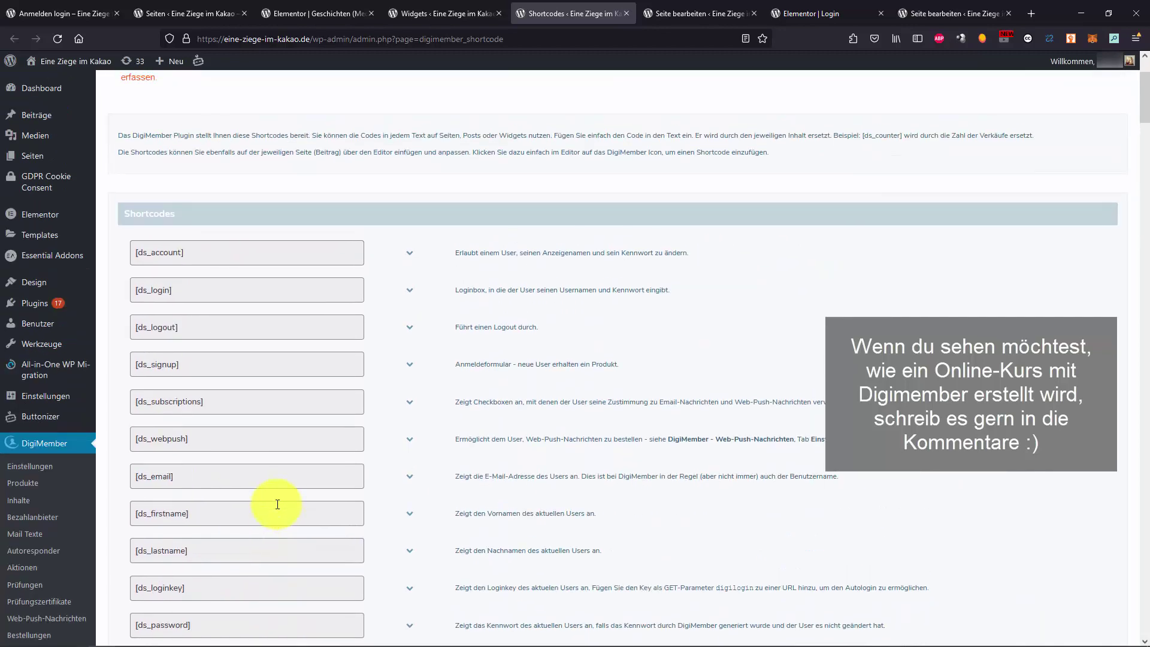
Open the Mein Konto page in Elementor and display the shortcode behind its account form
click(674, 14)
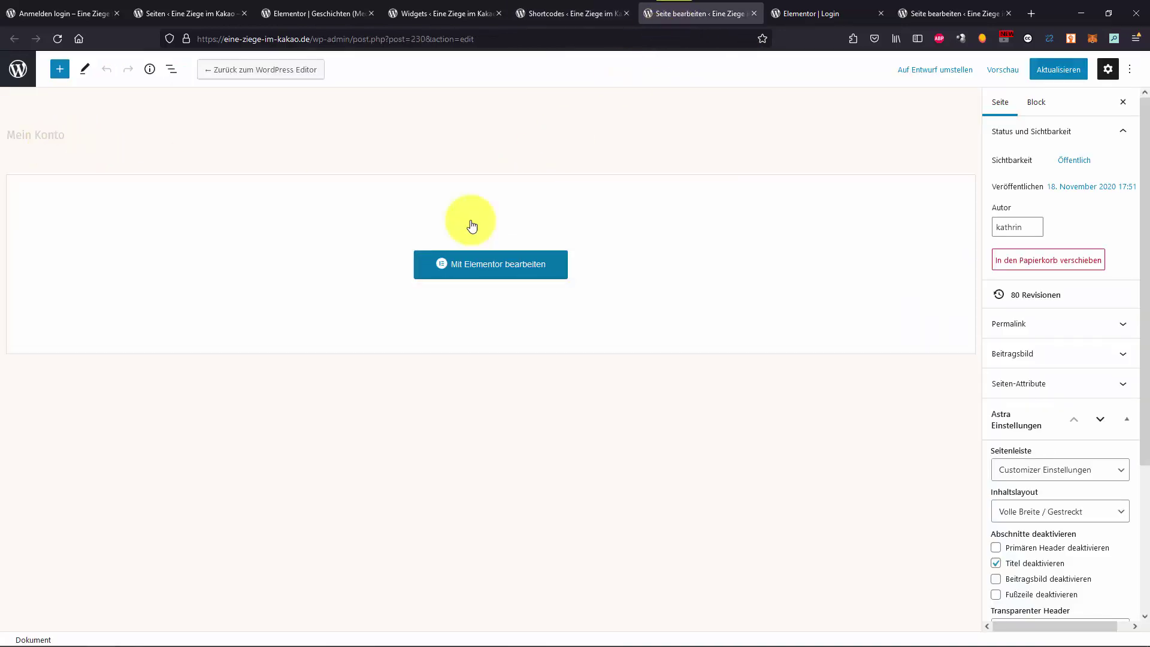
click(501, 276)
click(652, 212)
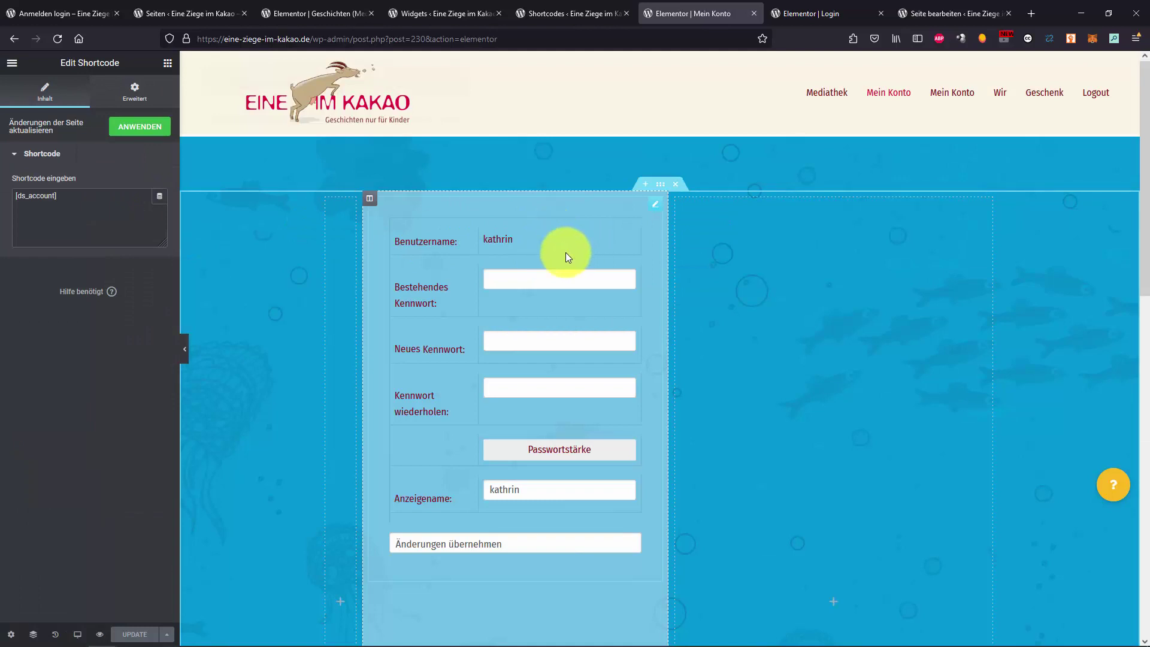
scroll(540, 306, down, 1)
scroll(540, 307, up, 1)
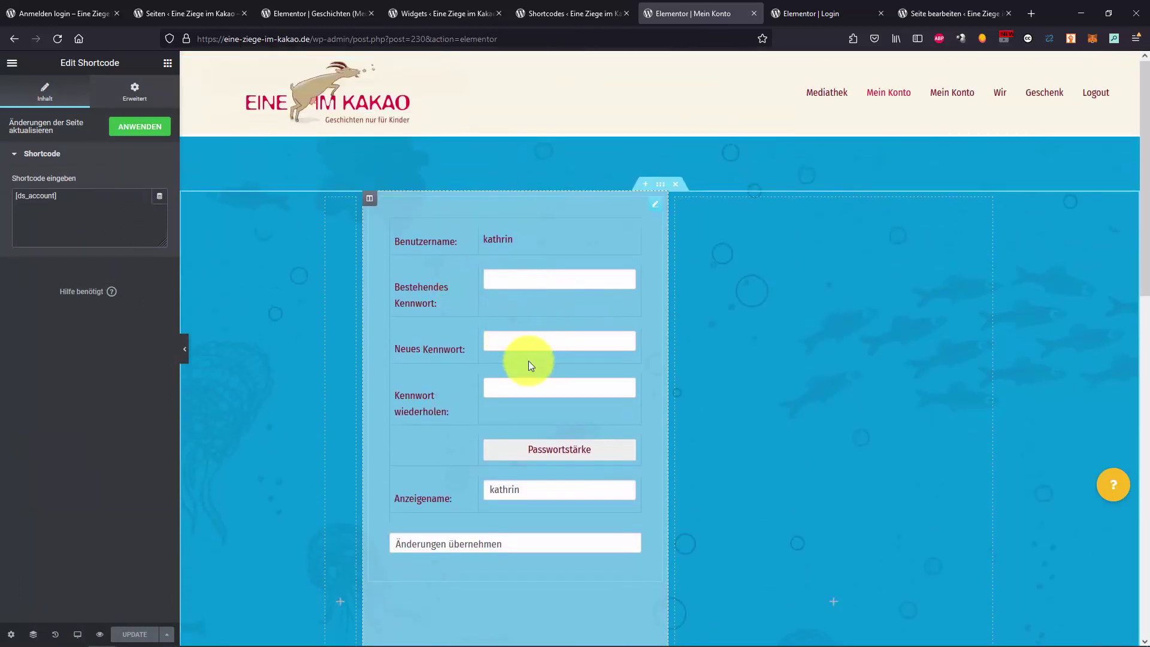
Inspect the invoices and receipt shortcodes below the account form and select the receipt button's background colour value
scroll(539, 392, down, 5)
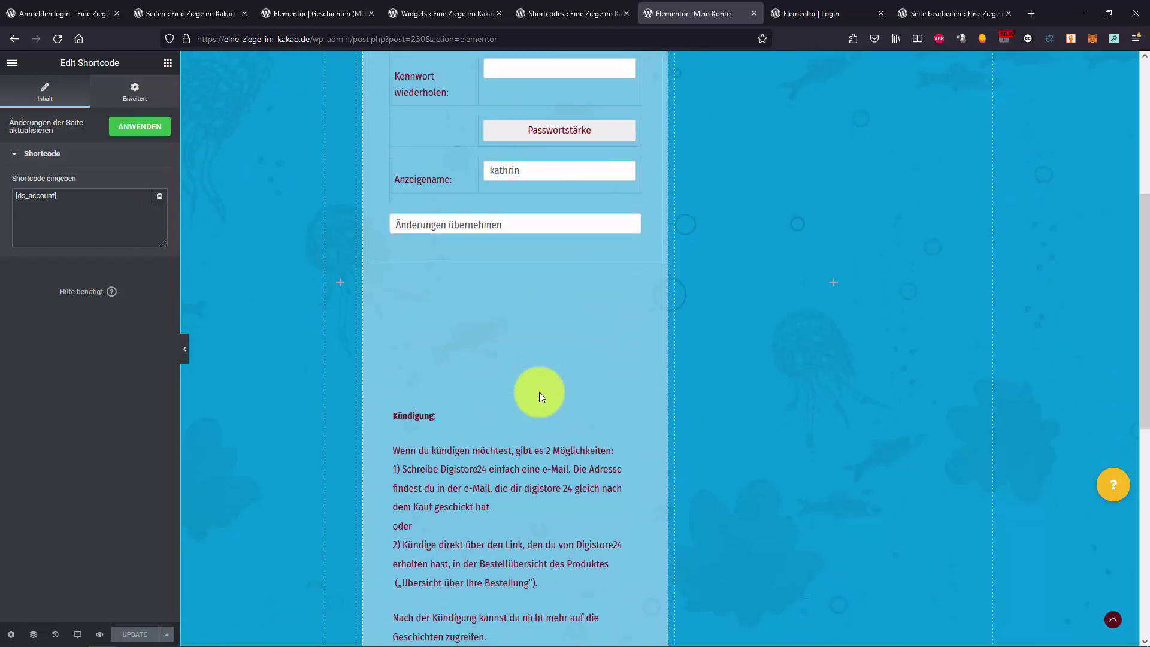
scroll(539, 391, up, 1)
click(652, 301)
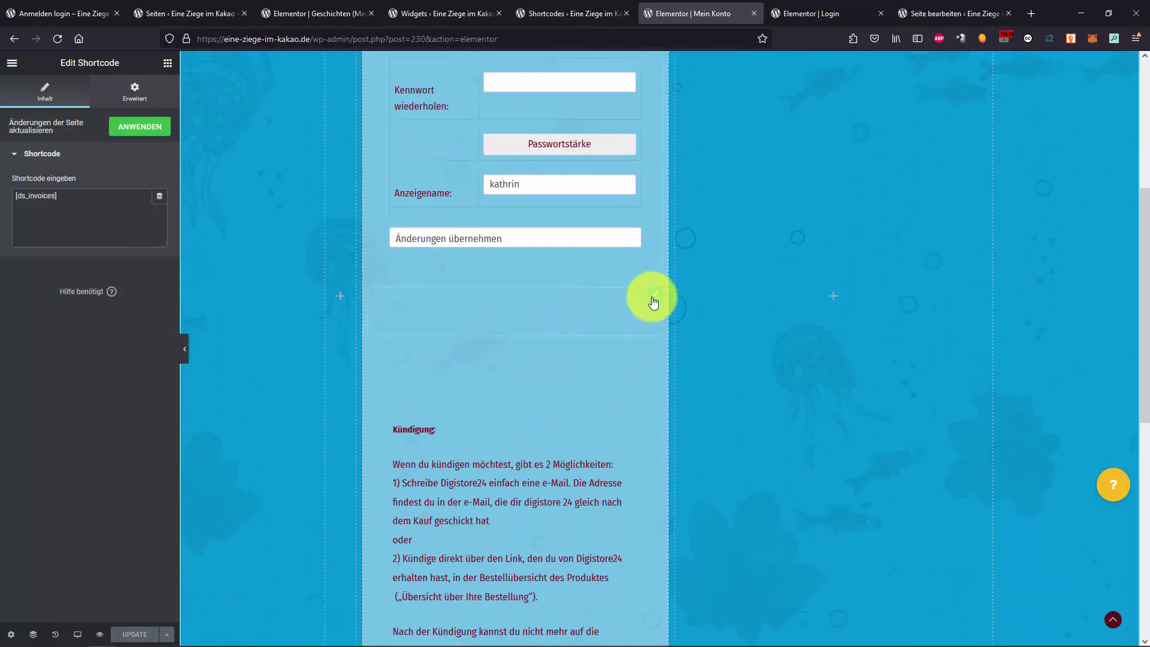
click(652, 358)
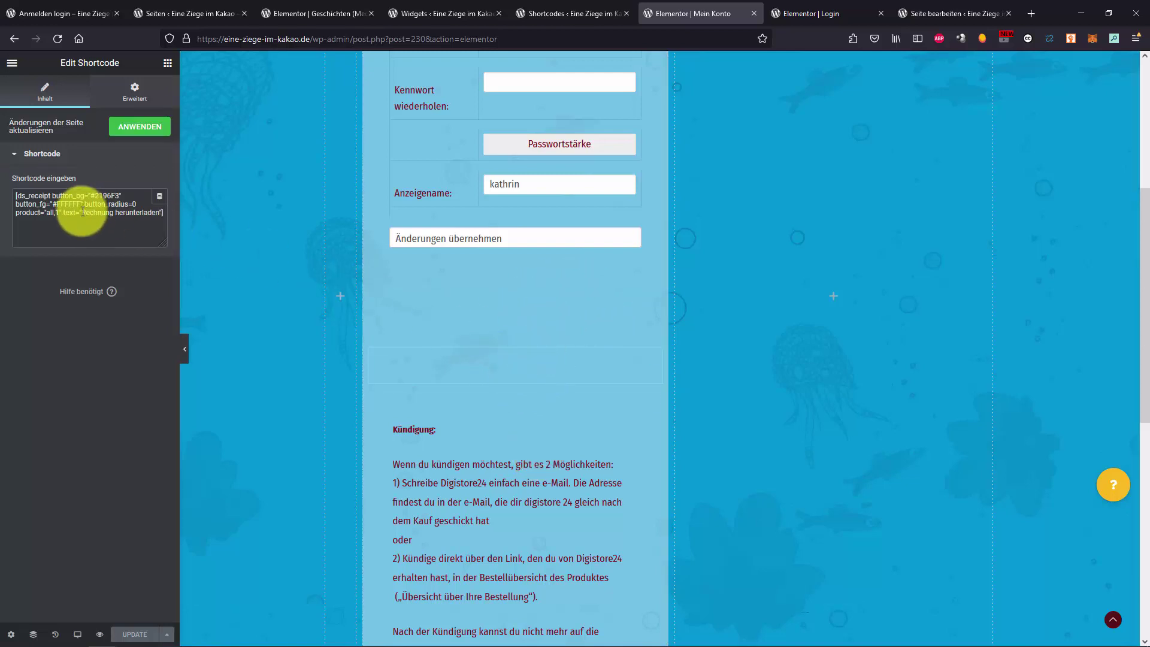
drag(88, 195, 123, 195)
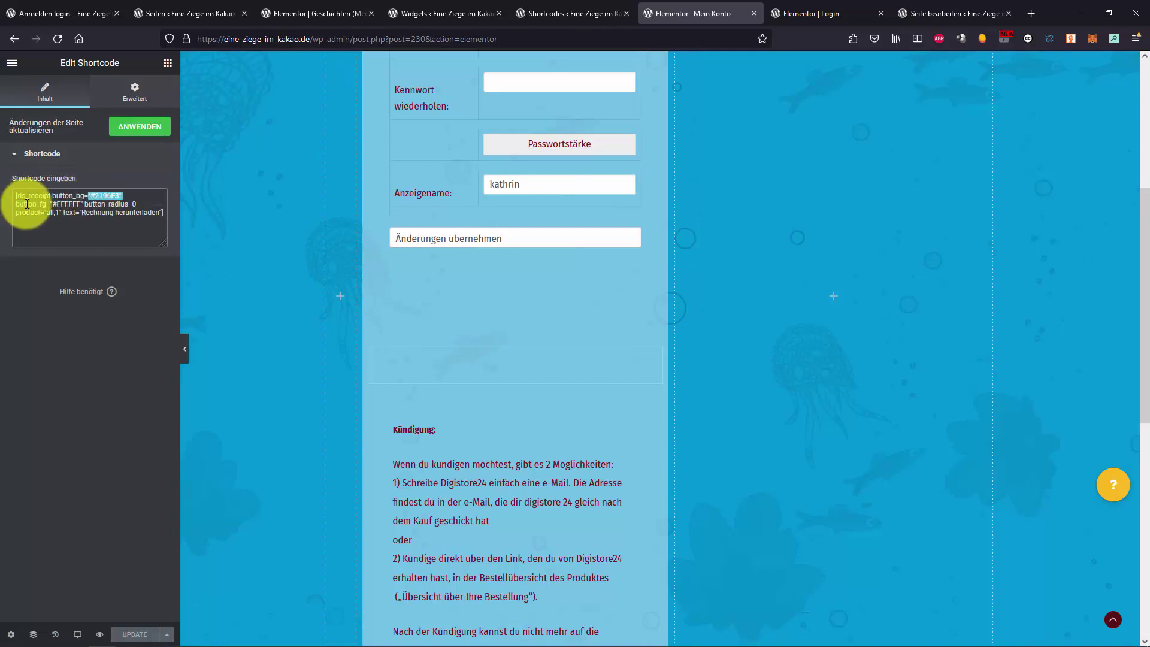
Highlight the receipt shortcode's button attributes and open the Kündigung text block of the Mein Konto page
drag(27, 204, 52, 212)
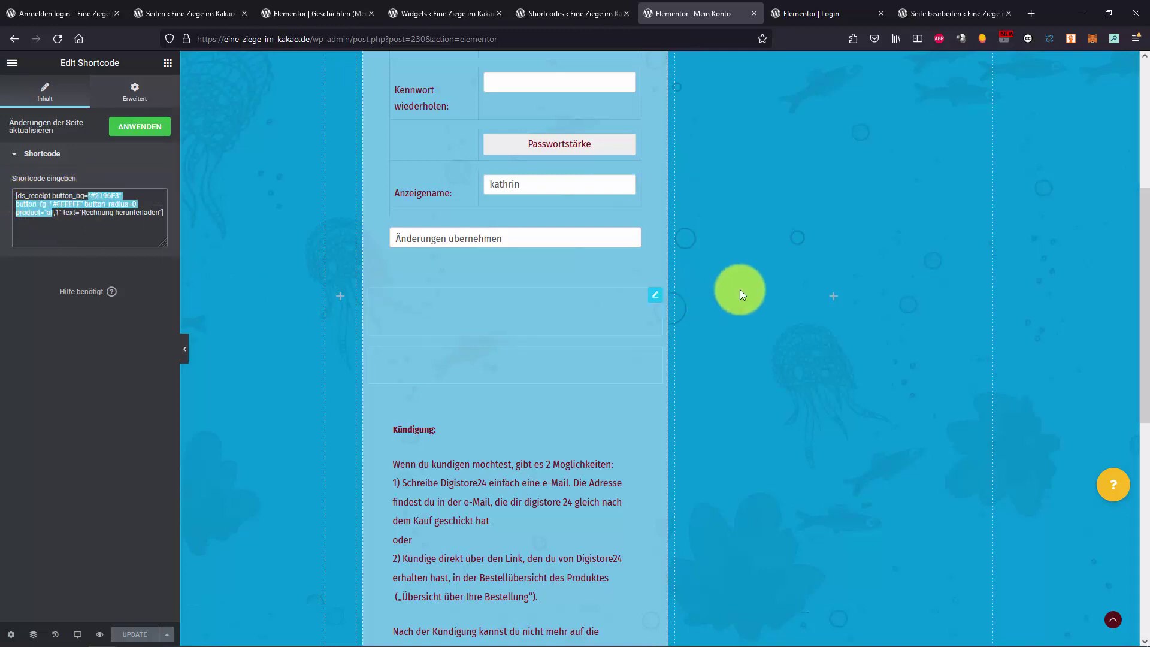
scroll(614, 414, down, 1)
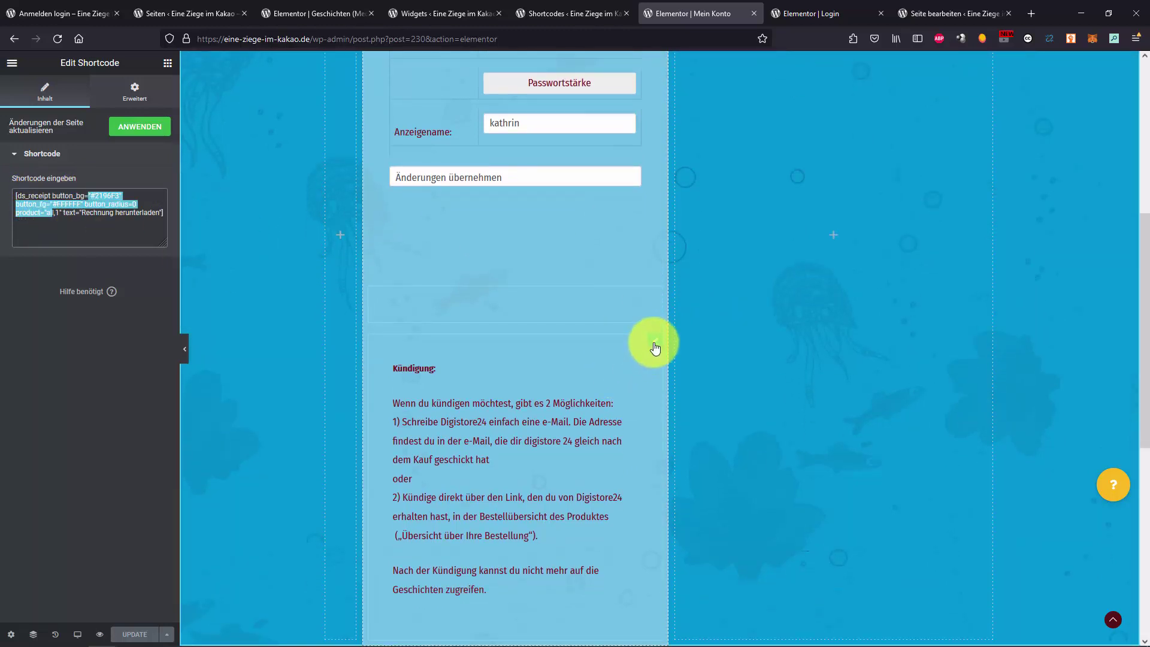
click(655, 348)
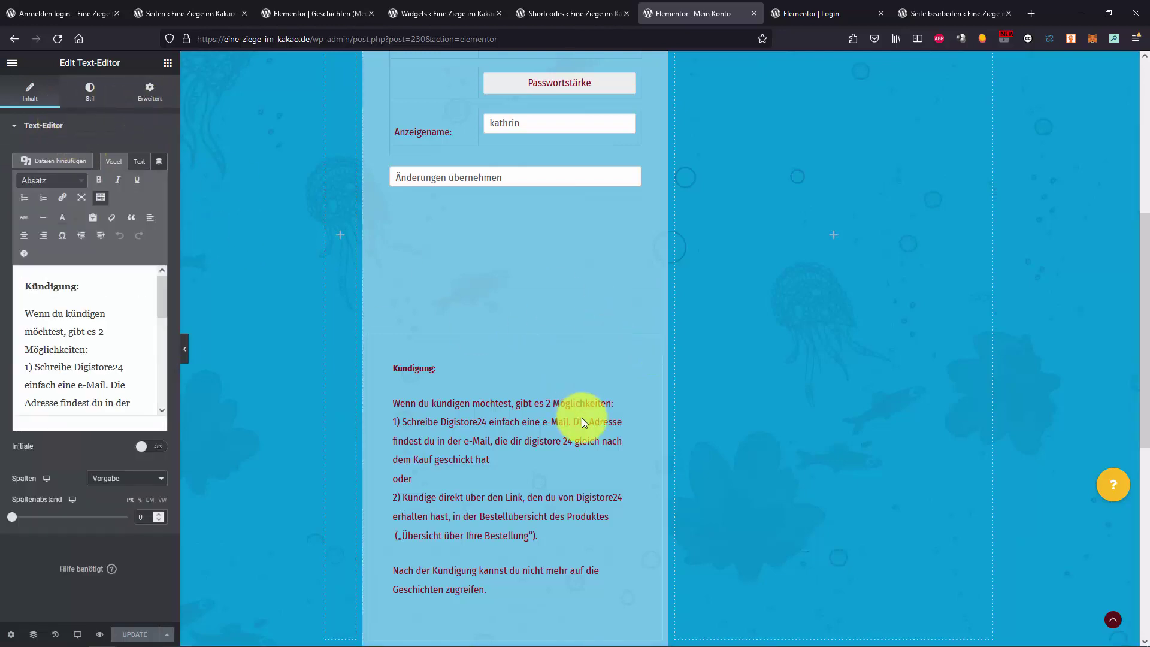
scroll(643, 462, up, 6)
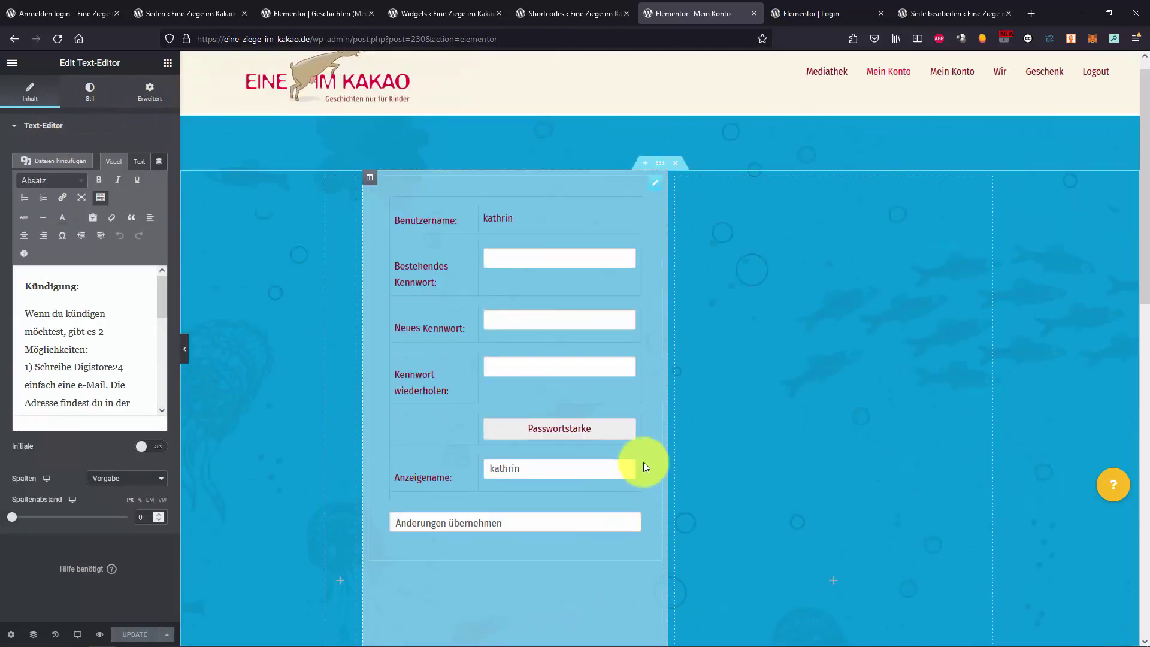
Switch to the Login page in Elementor and display the shortcode behind its login element
click(798, 5)
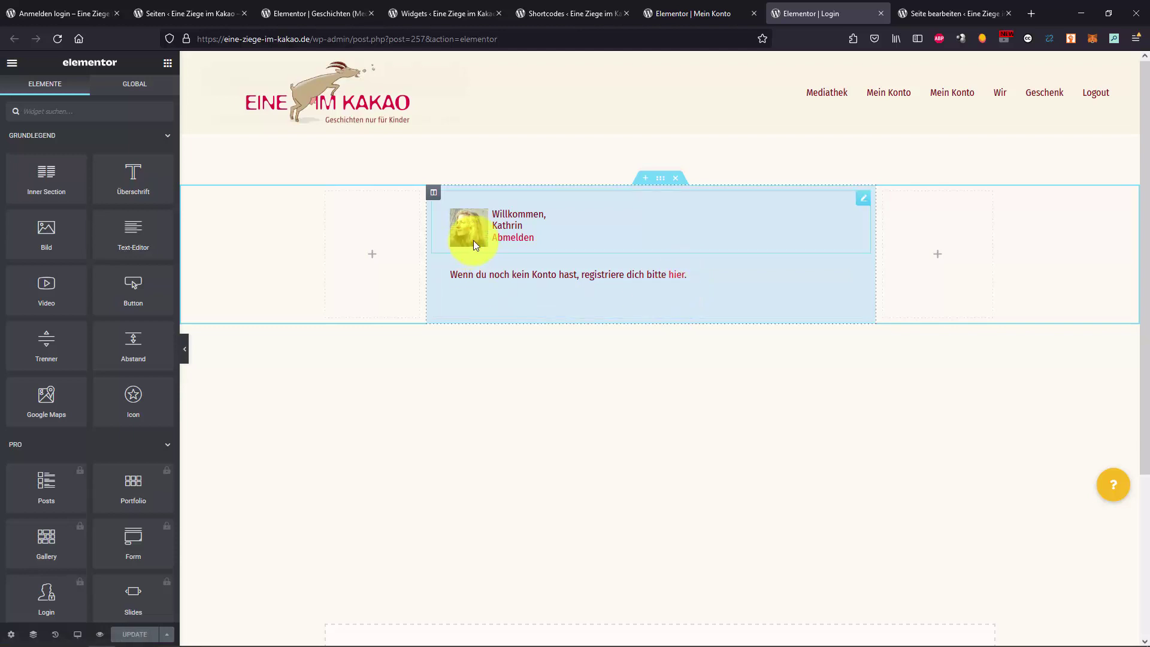
click(856, 200)
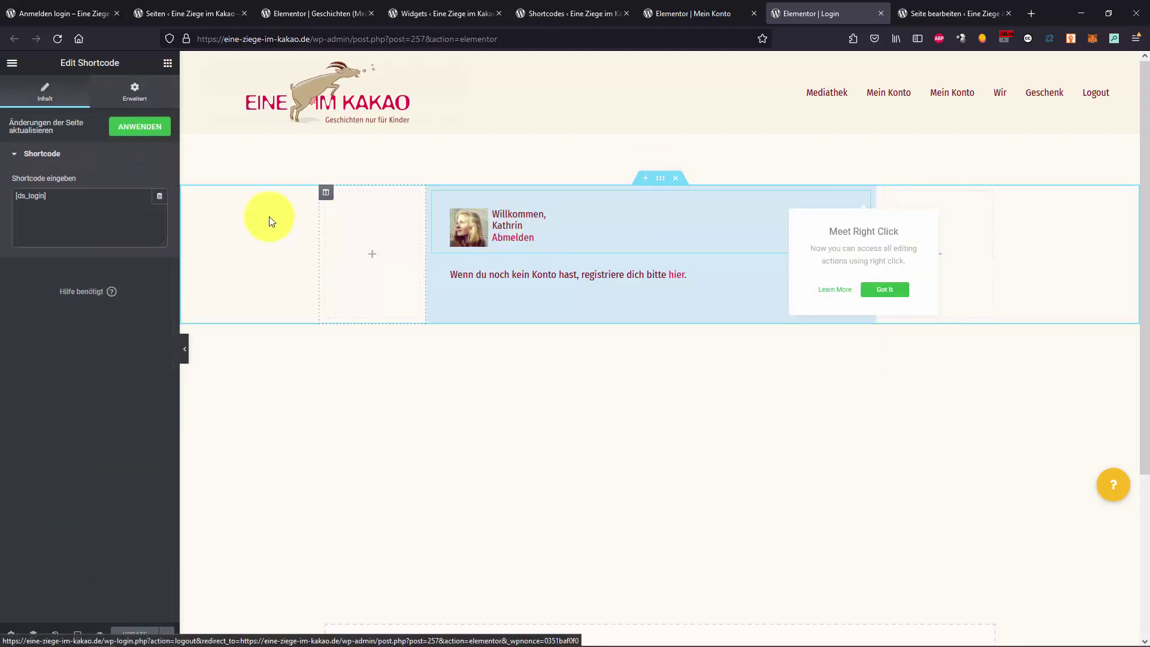
drag(56, 195, 2, 192)
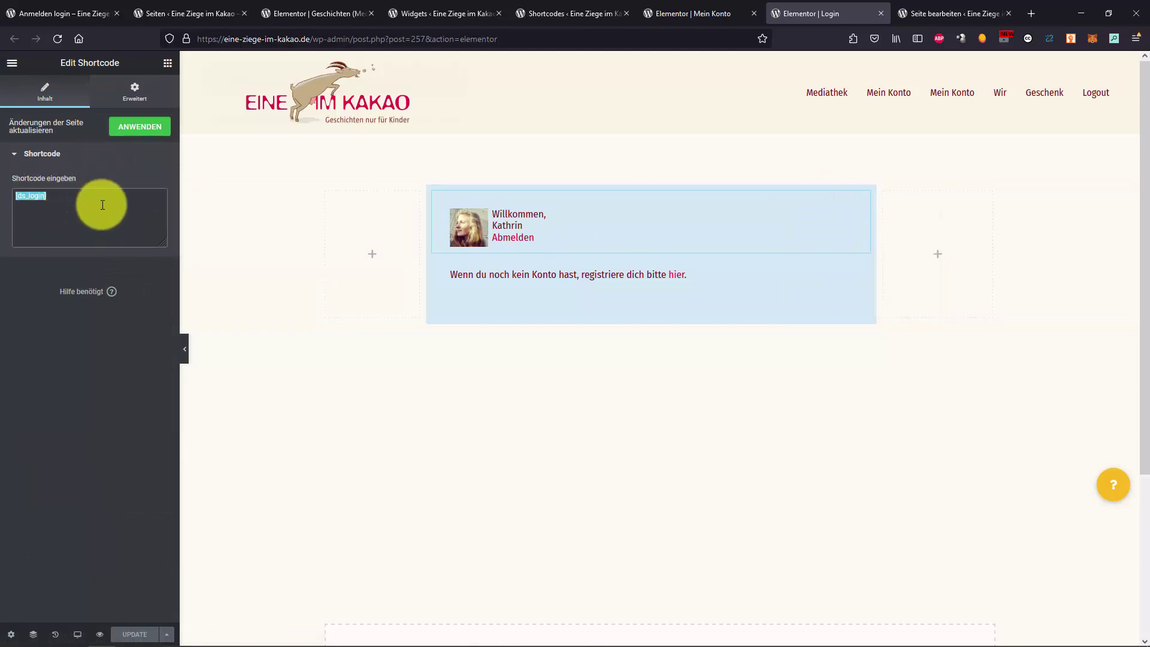
Open the registration hint below the login element and show the target of its "hier" link
click(859, 273)
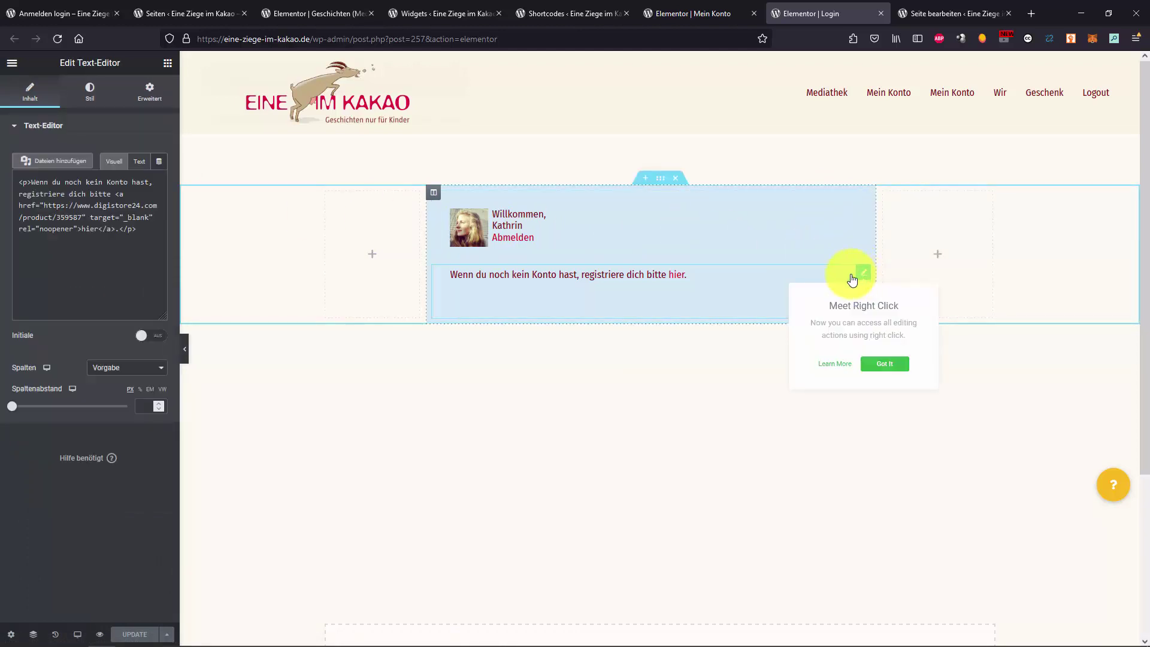
drag(151, 304, 31, 288)
click(67, 306)
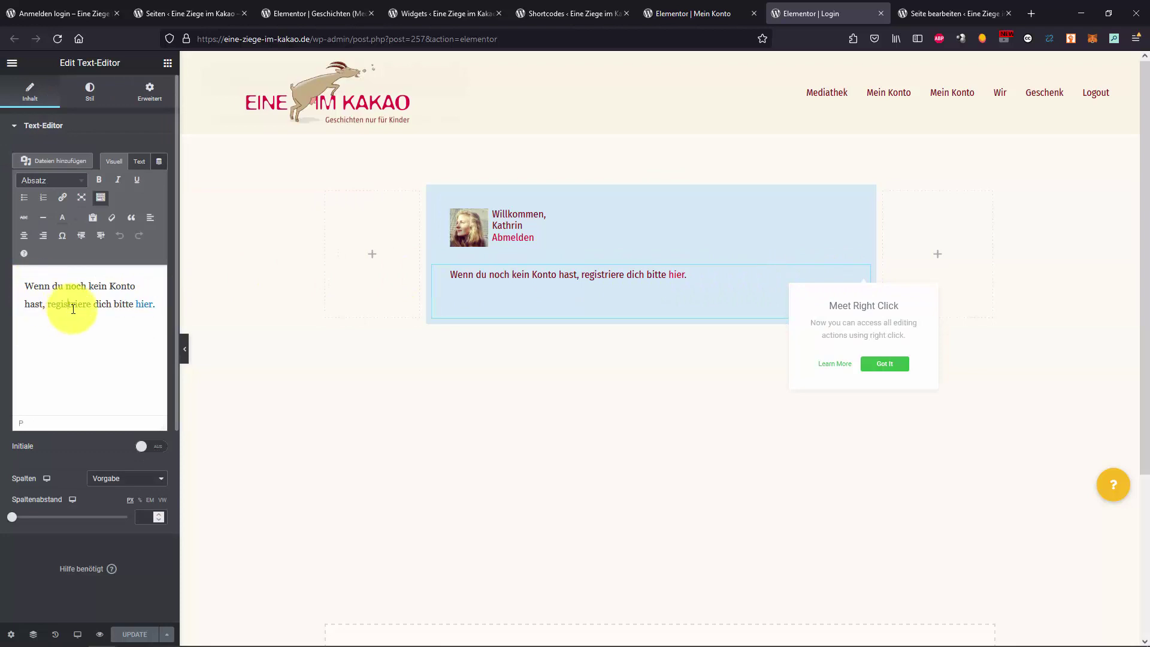
click(139, 304)
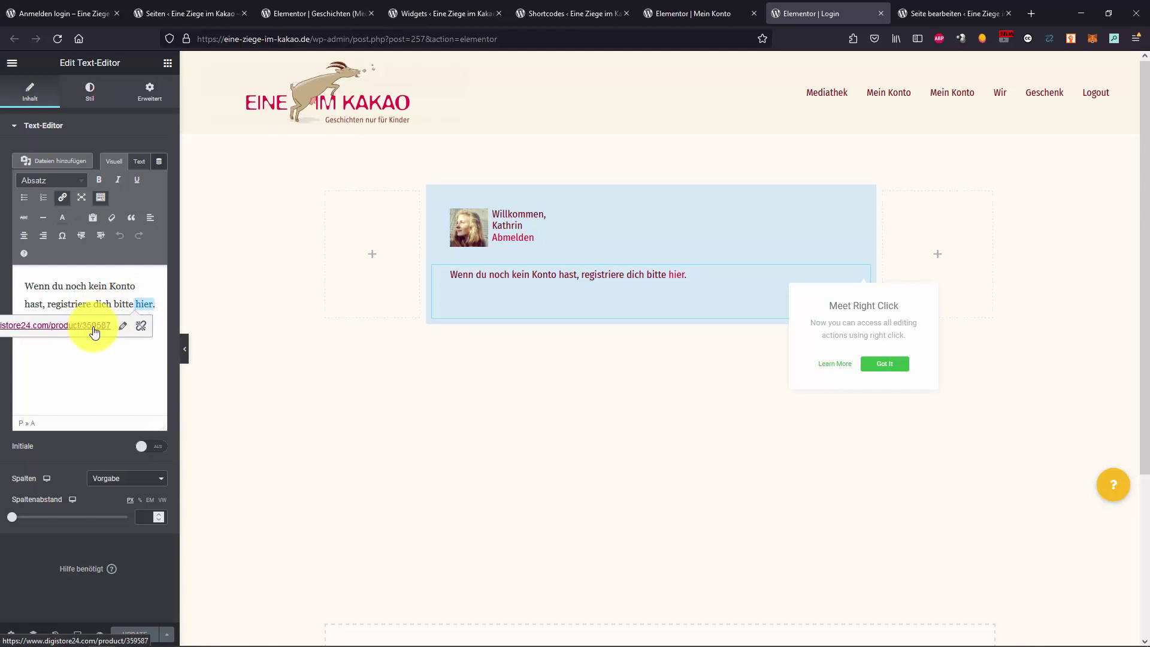
Switch to the Logout page editor and examine the page parameter of its logout shortcode
click(912, 6)
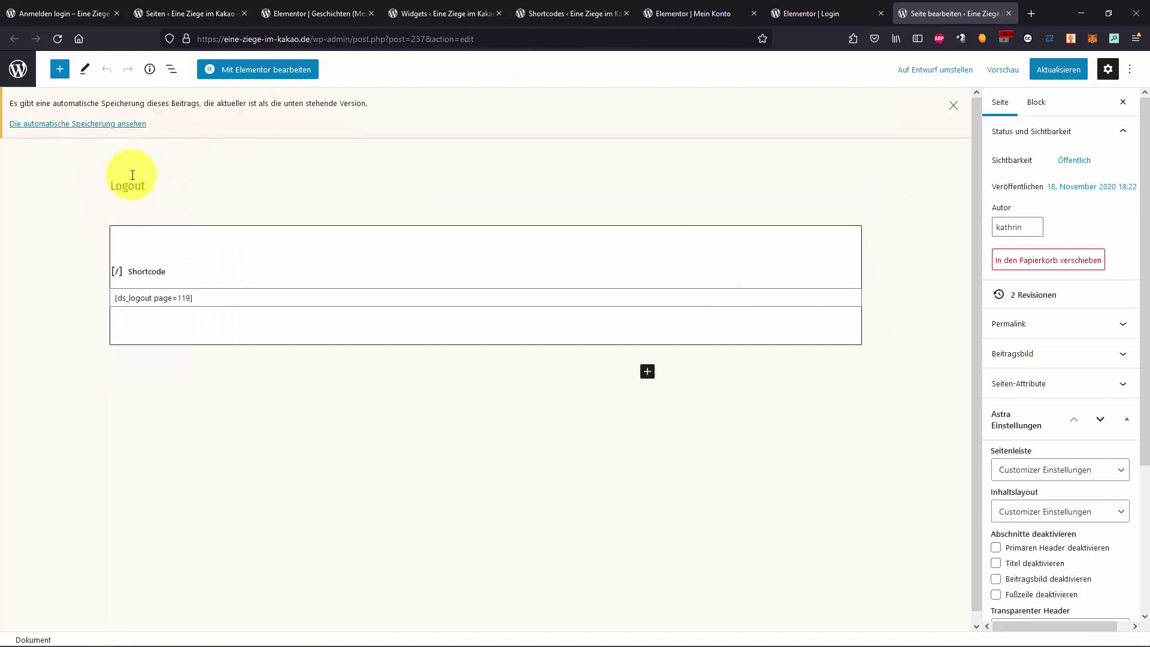
click(164, 297)
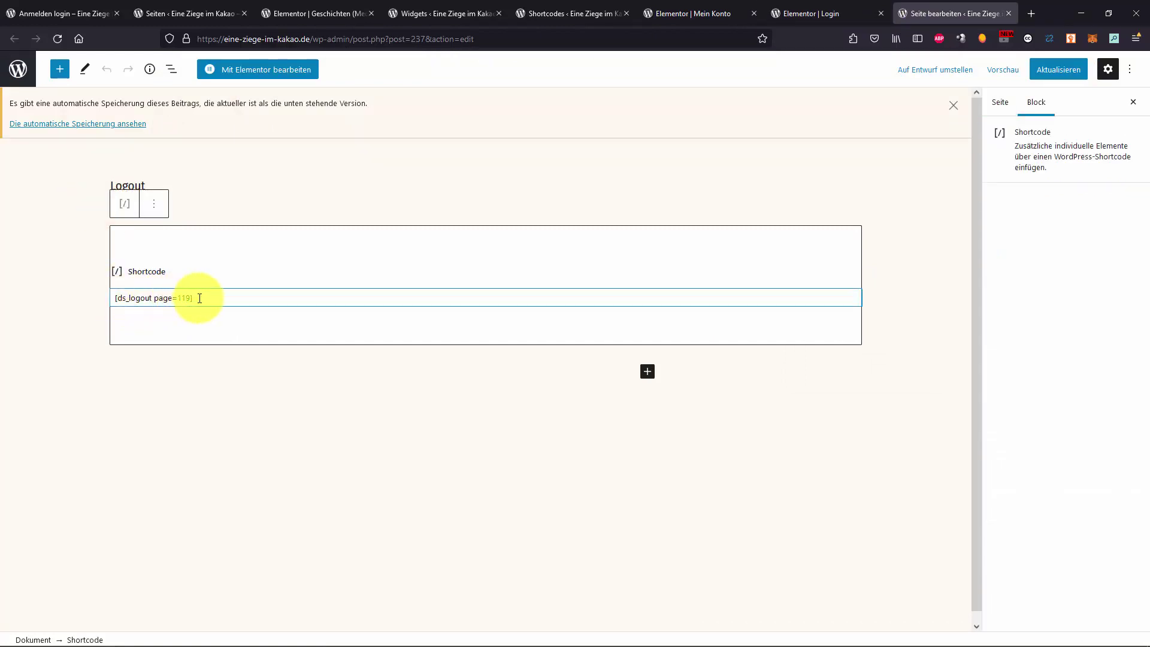
click(225, 183)
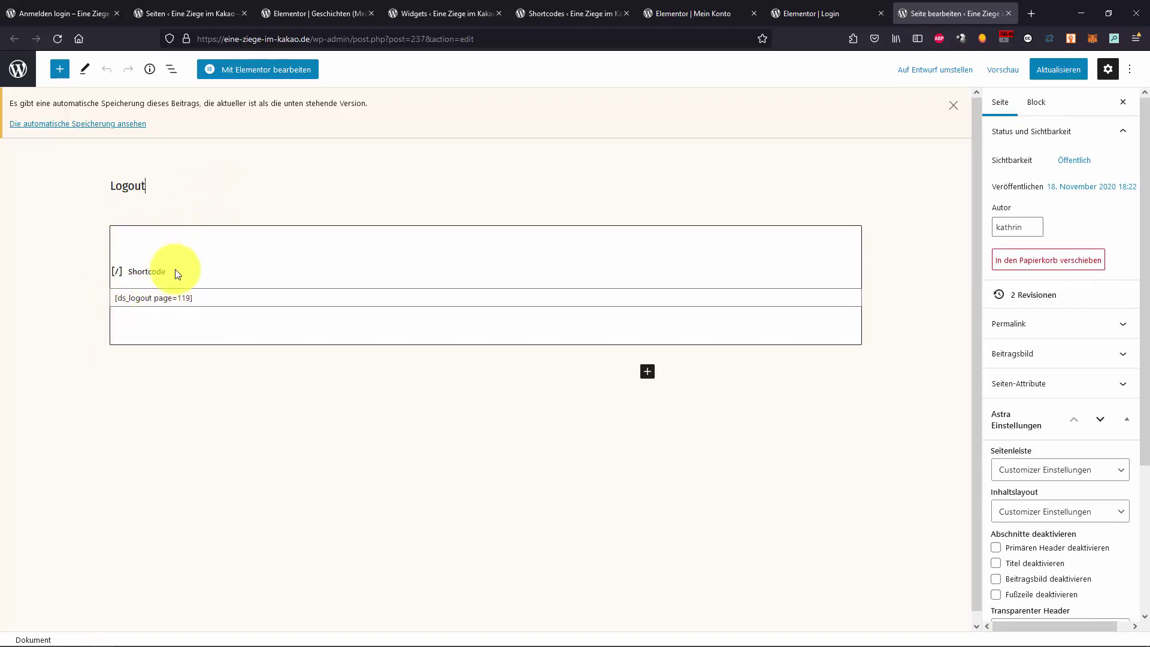
click(206, 293)
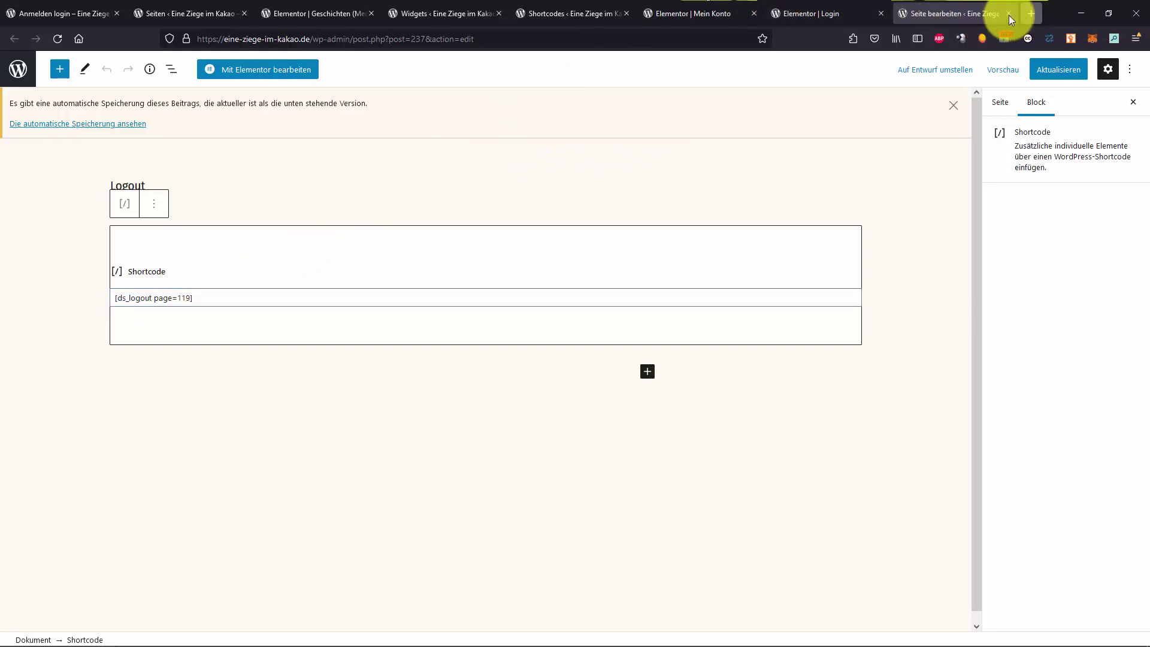
Load the eine-ziege-im-kakao.de home page in a new tab, inspect its HTML for the page ID, and close the inspector
click(1031, 13)
text(e)
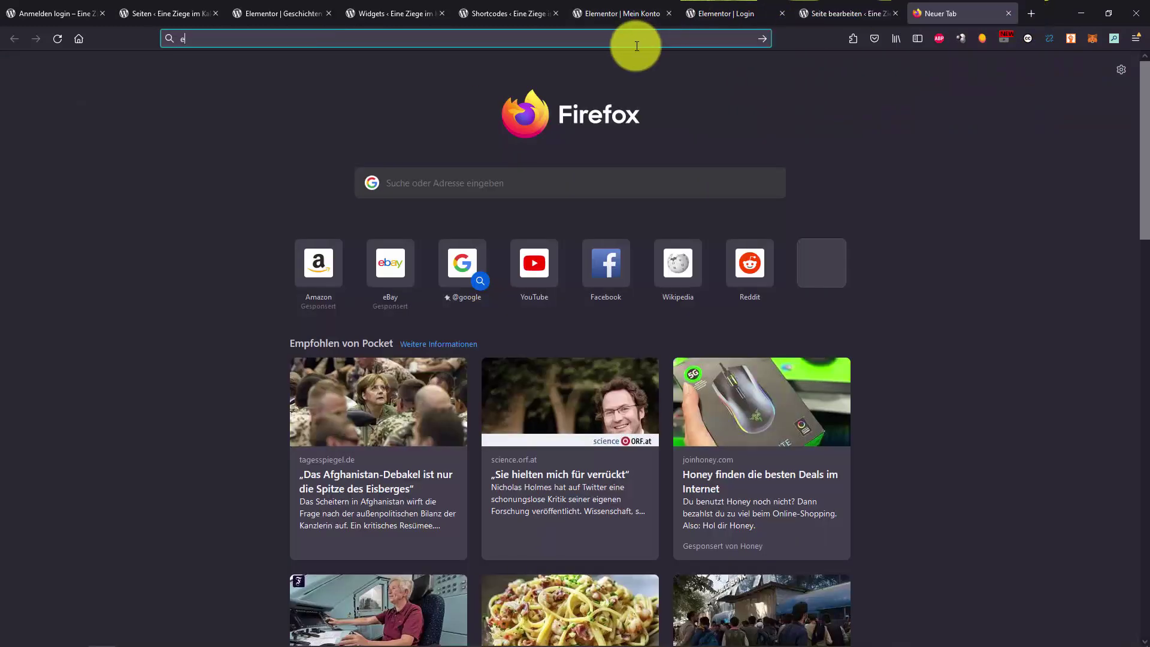
key(Return)
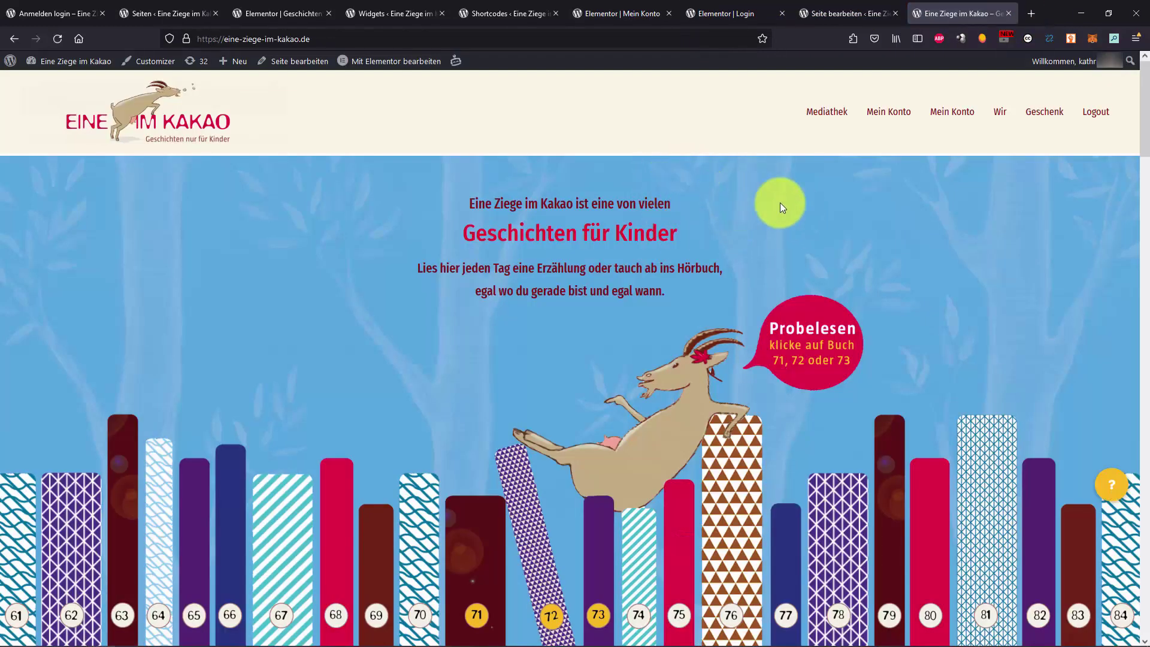
right_click(767, 187)
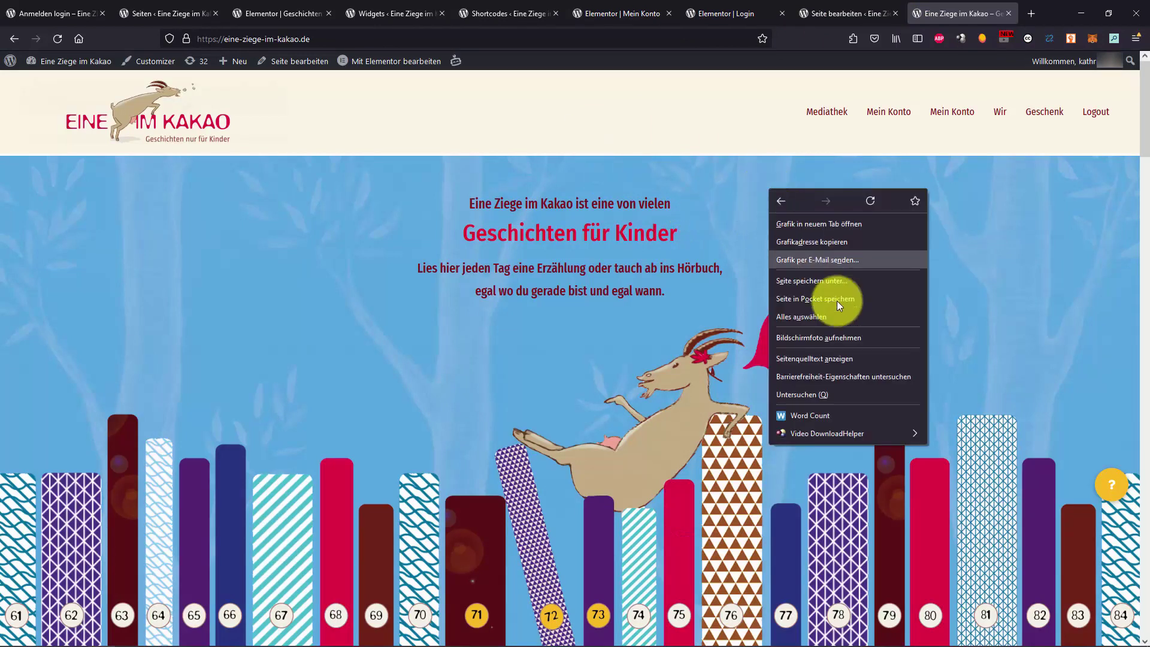
click(836, 399)
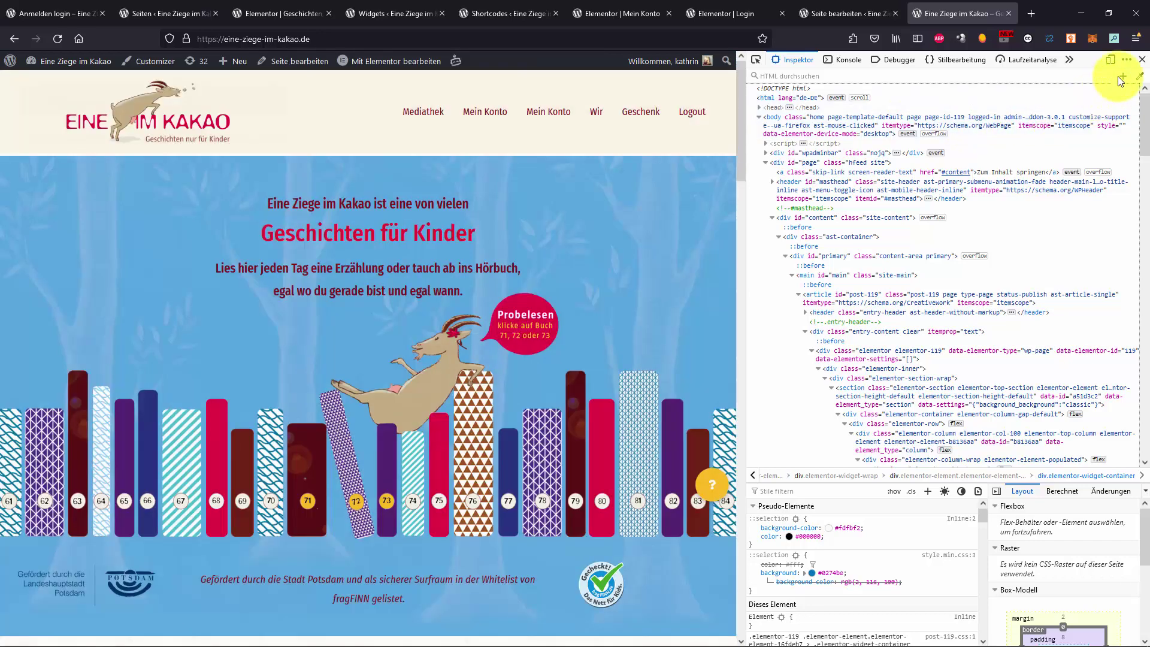
click(1142, 59)
Open the WordPress menu management and load Hauptmenü (Primäres Menü) to review its entries and theme position
key(ctrl+2)
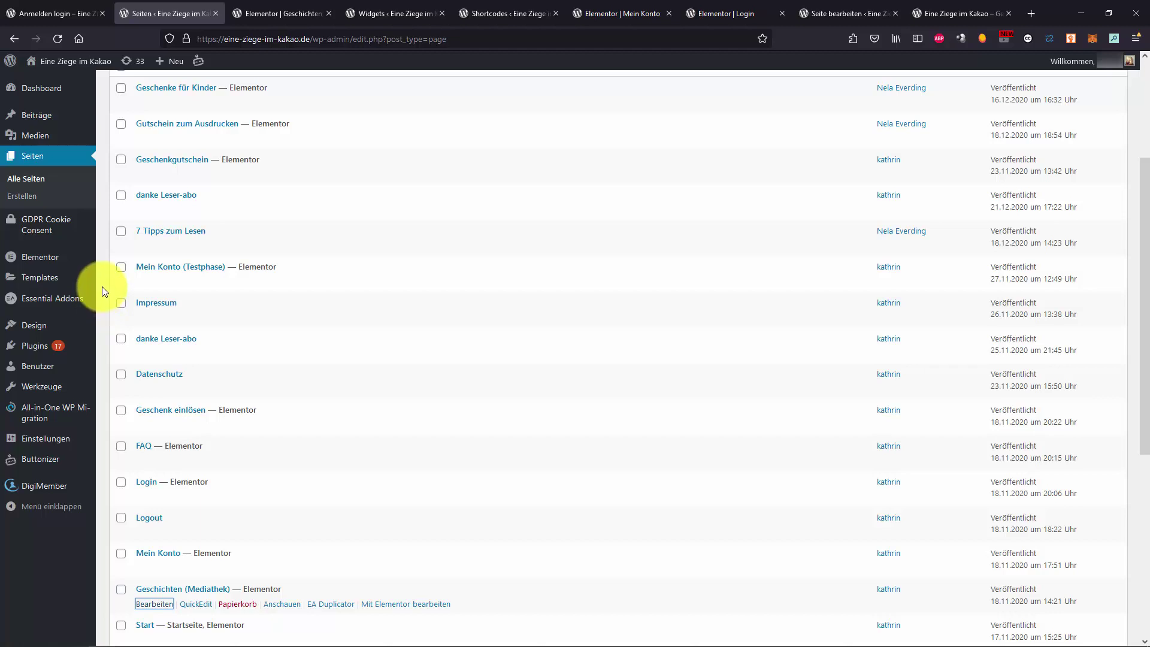
mouse_move(66, 325)
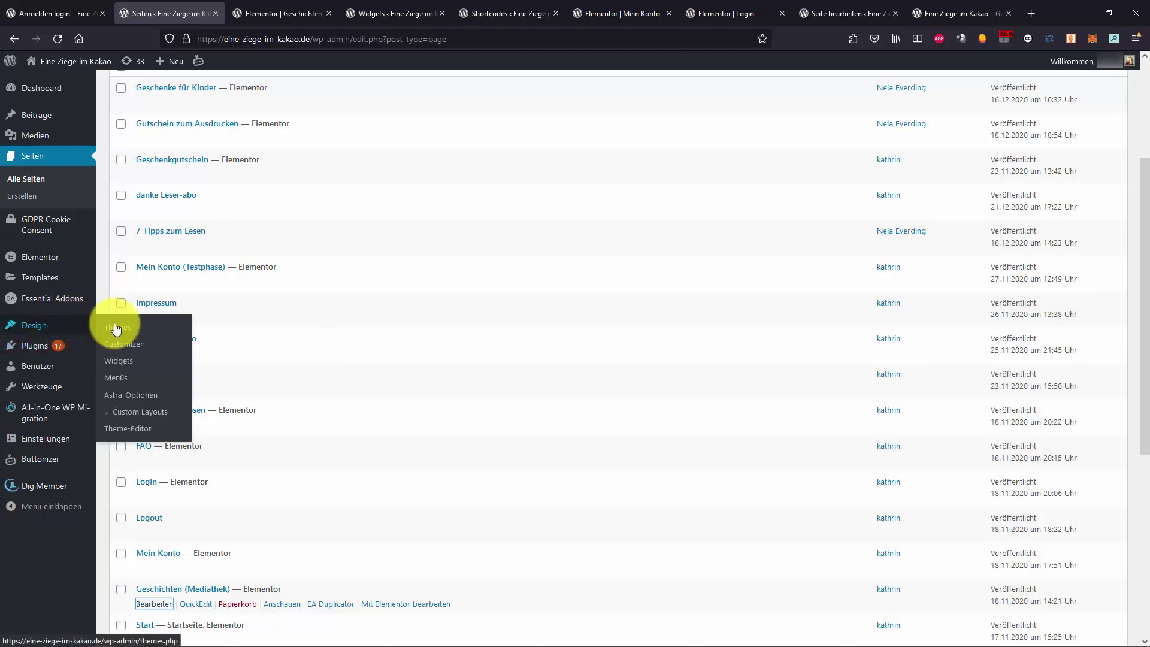
click(116, 383)
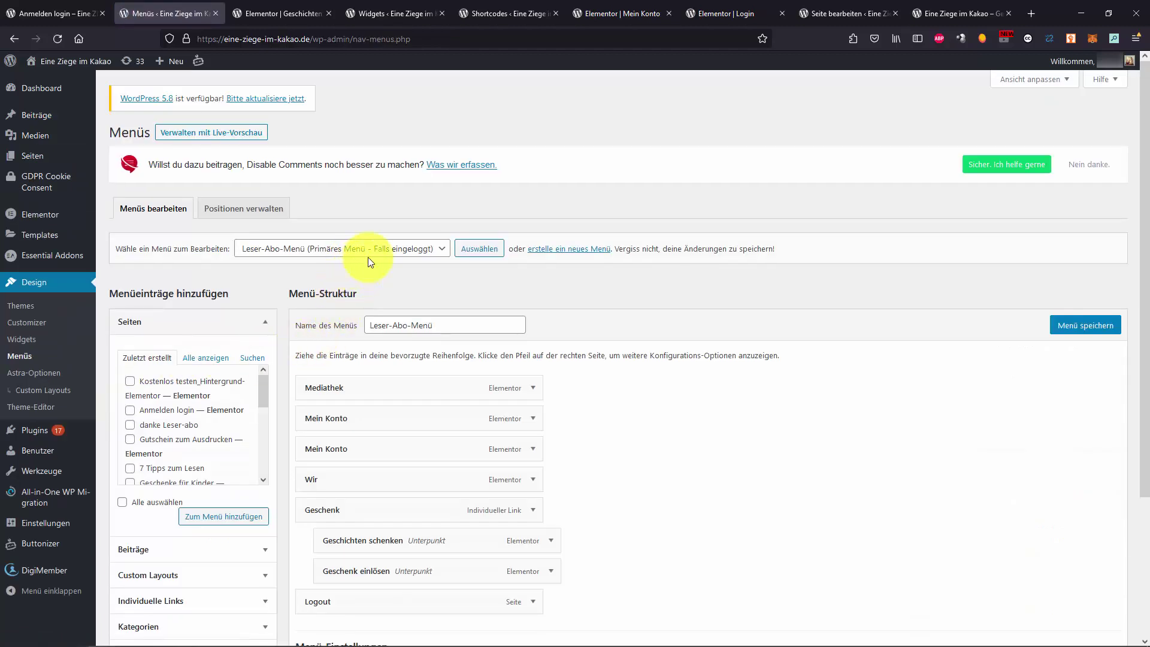
click(368, 256)
click(384, 280)
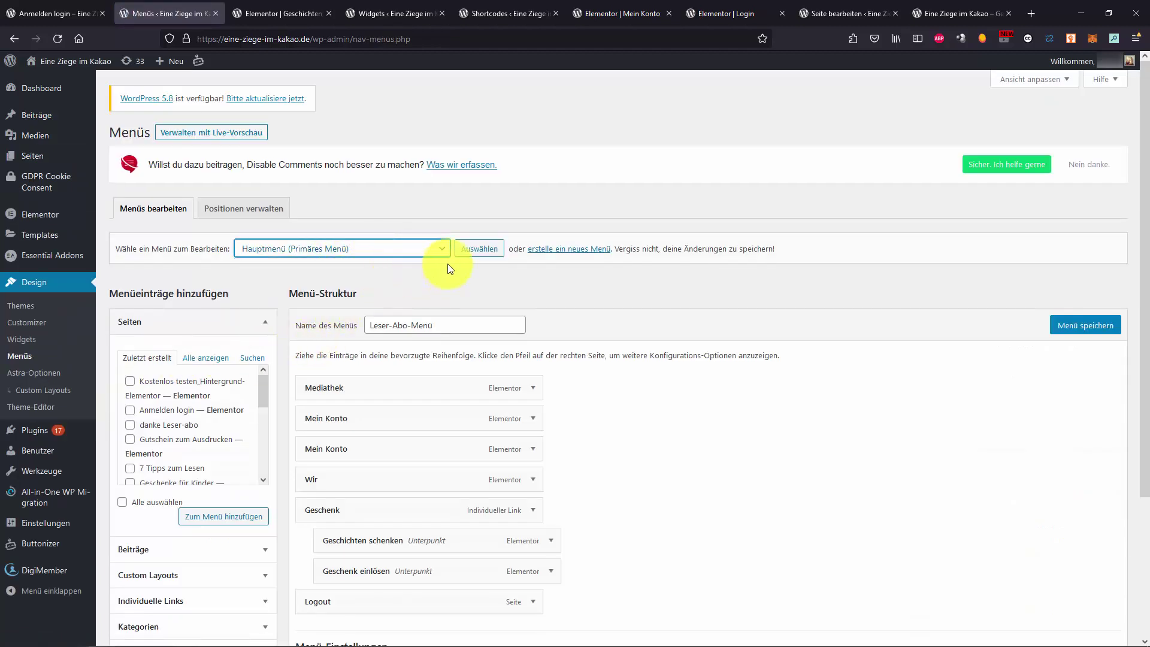
click(479, 248)
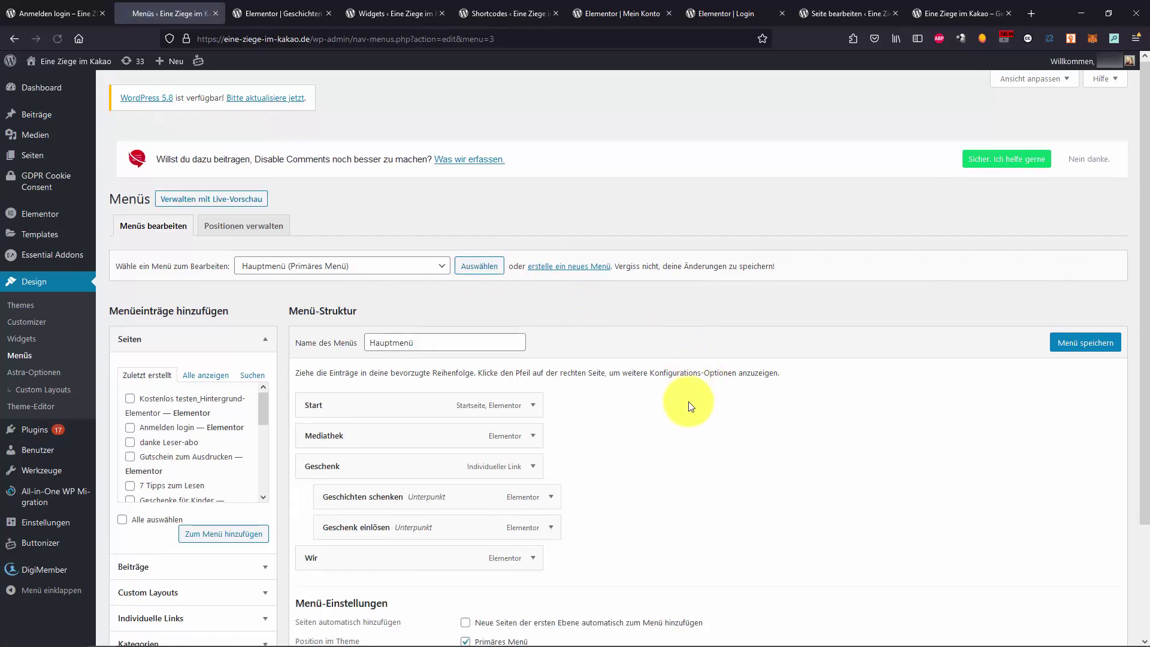
scroll(359, 313, down, 3)
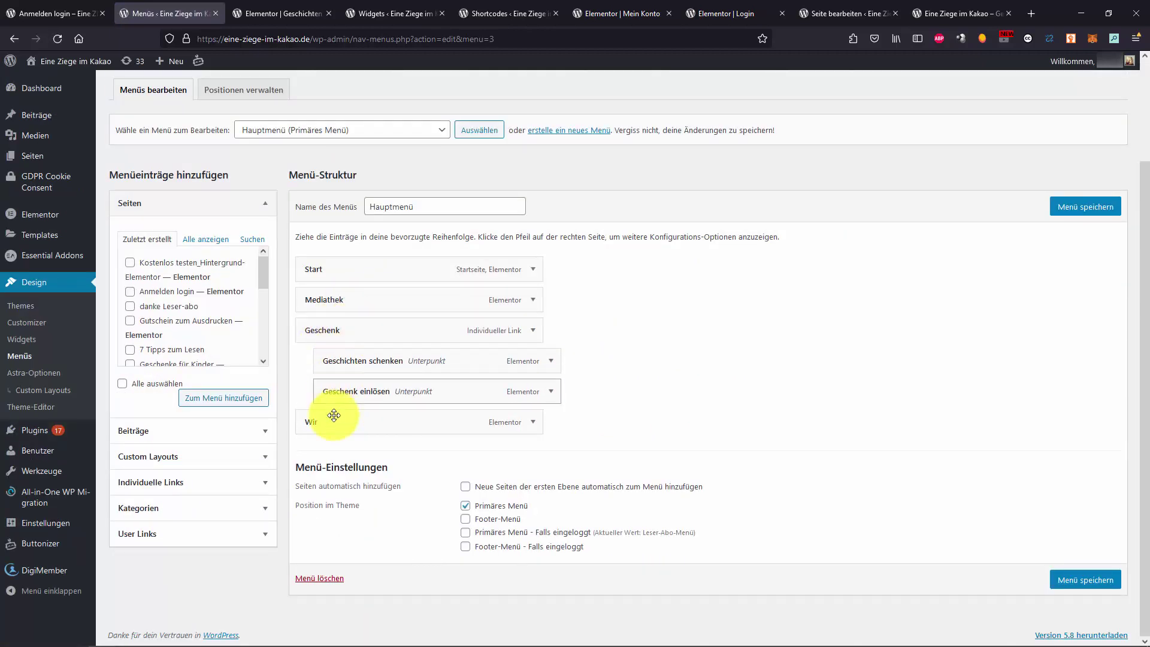
Load Leser-Abo-Menü (Primäres Menü - Falls eingeloggt) and review its entries and logged-in theme position
click(384, 129)
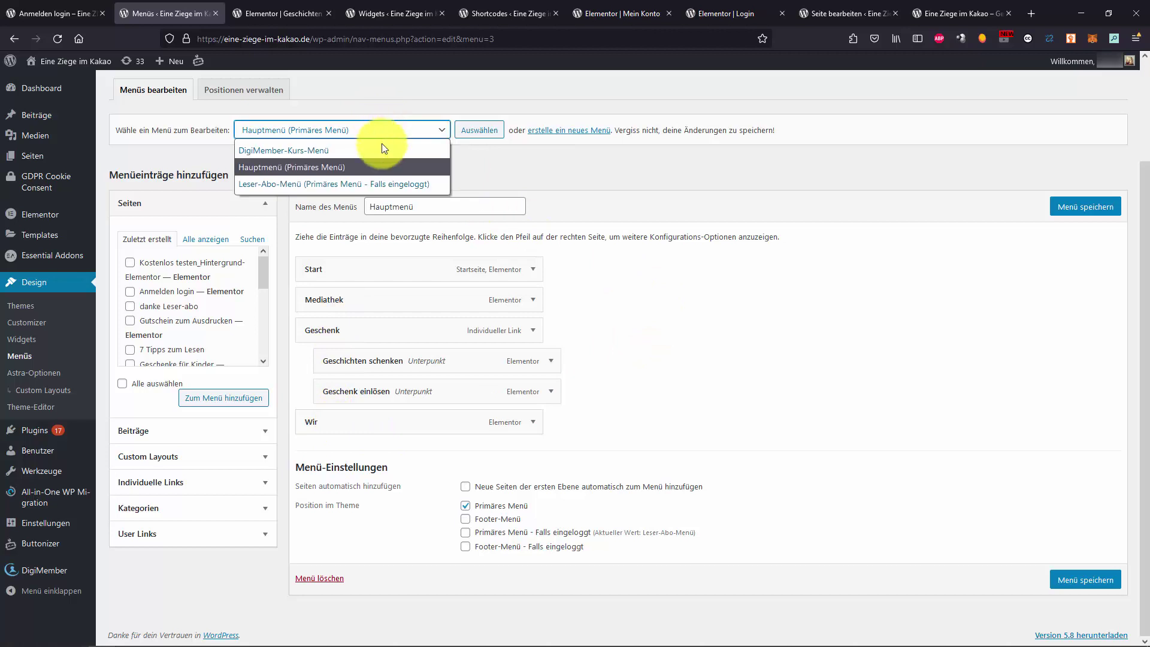
click(375, 185)
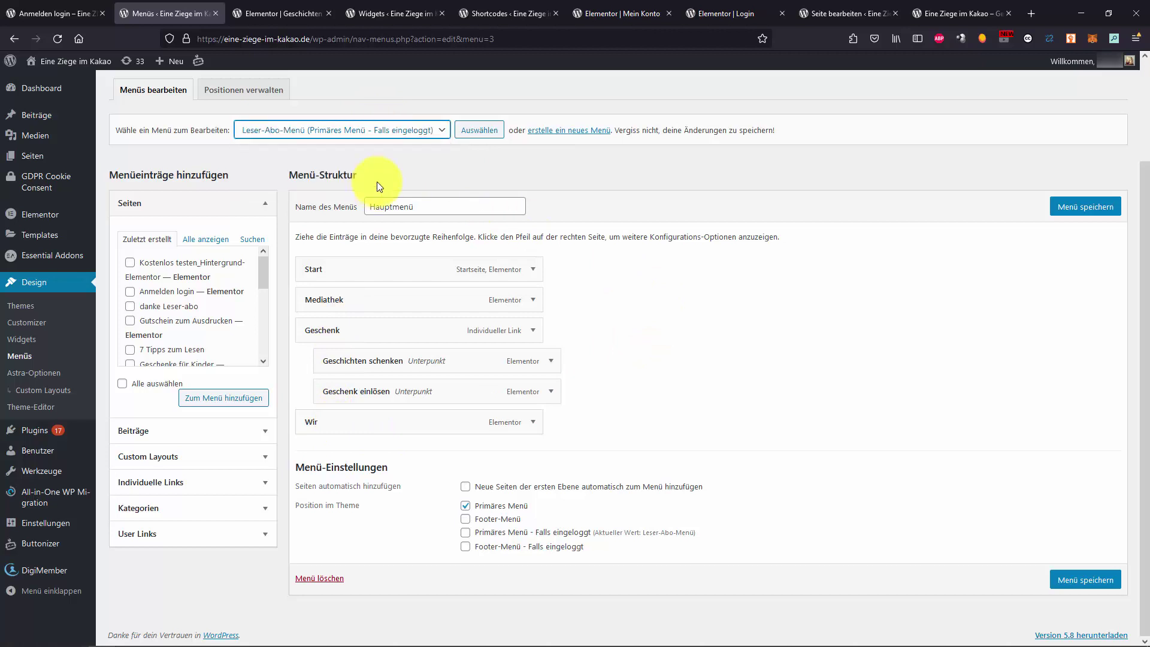
click(472, 137)
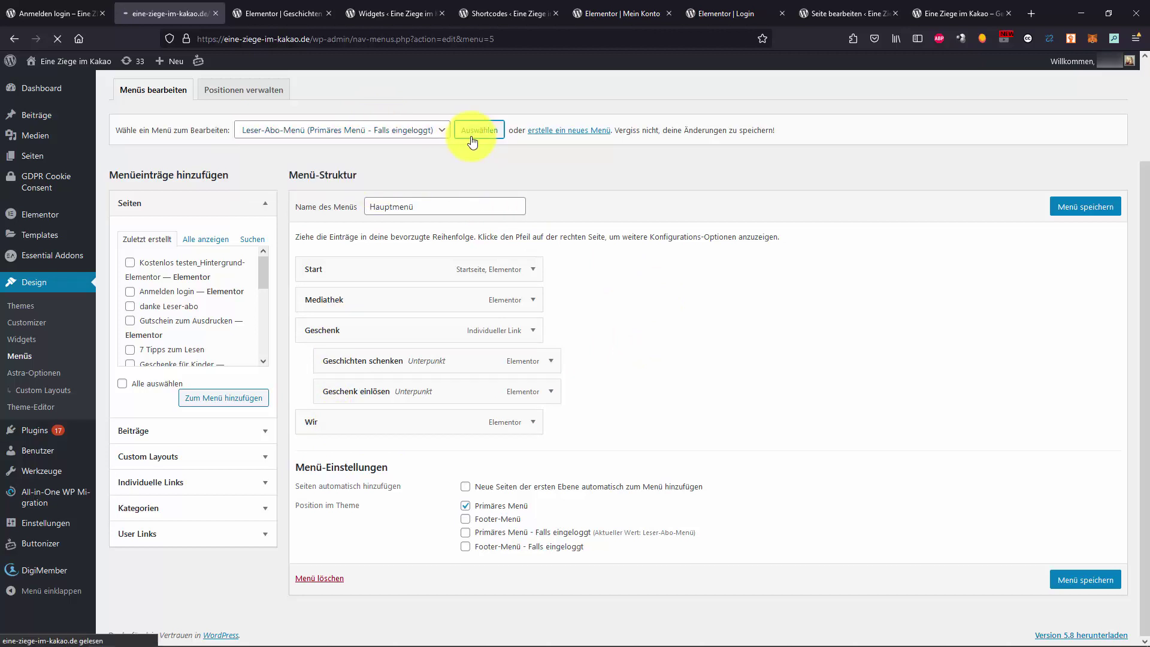
scroll(719, 392, down, 3)
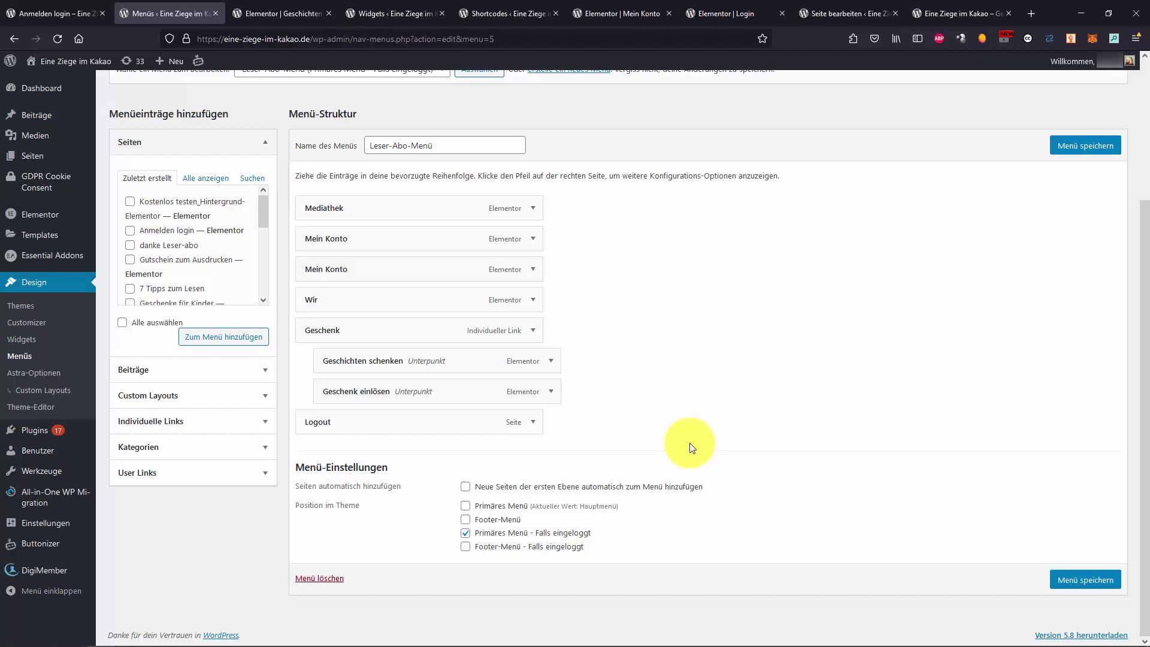
scroll(671, 425, up, 2)
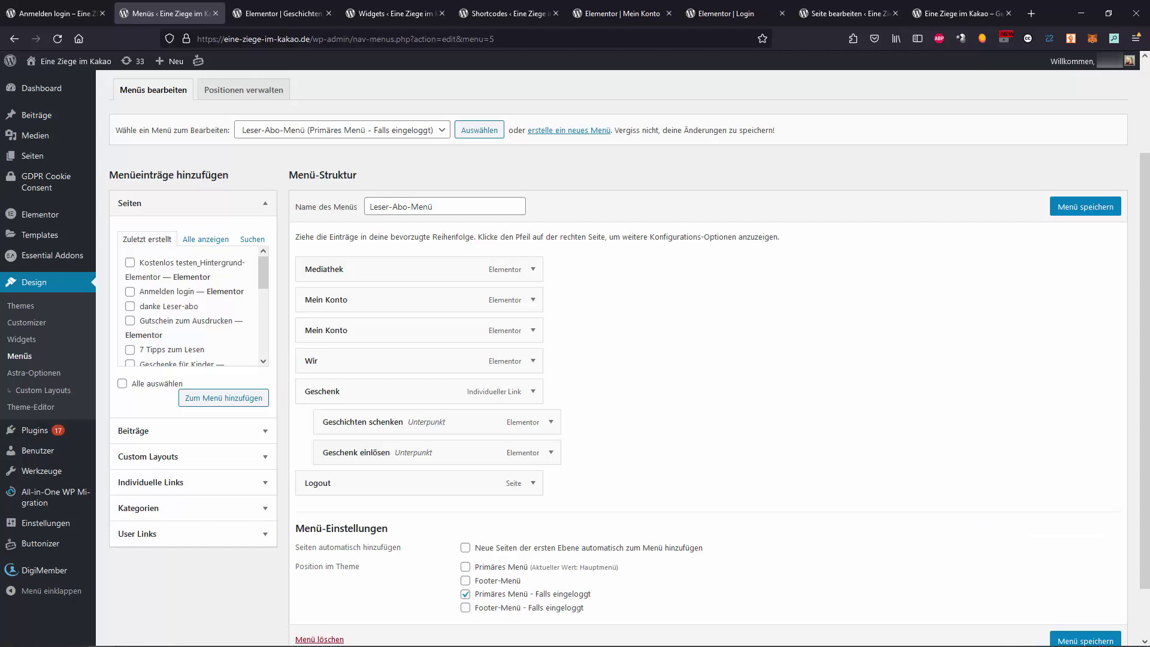
scroll(658, 408, up, 1)
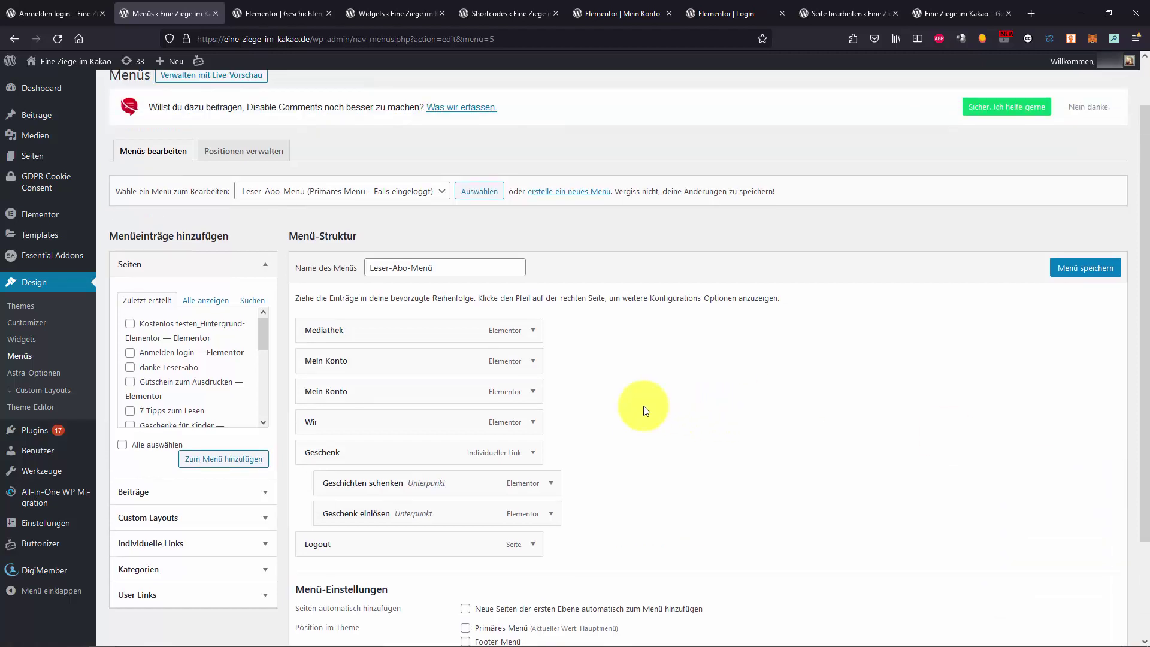
scroll(641, 405, down, 2)
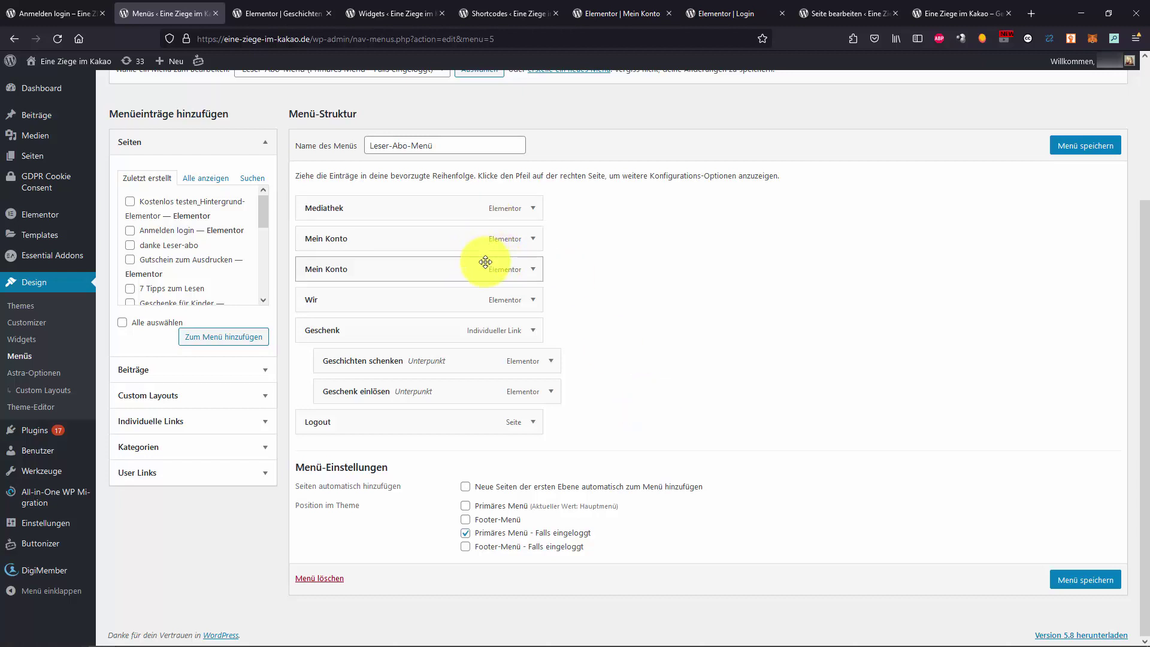
scroll(662, 336, up, 3)
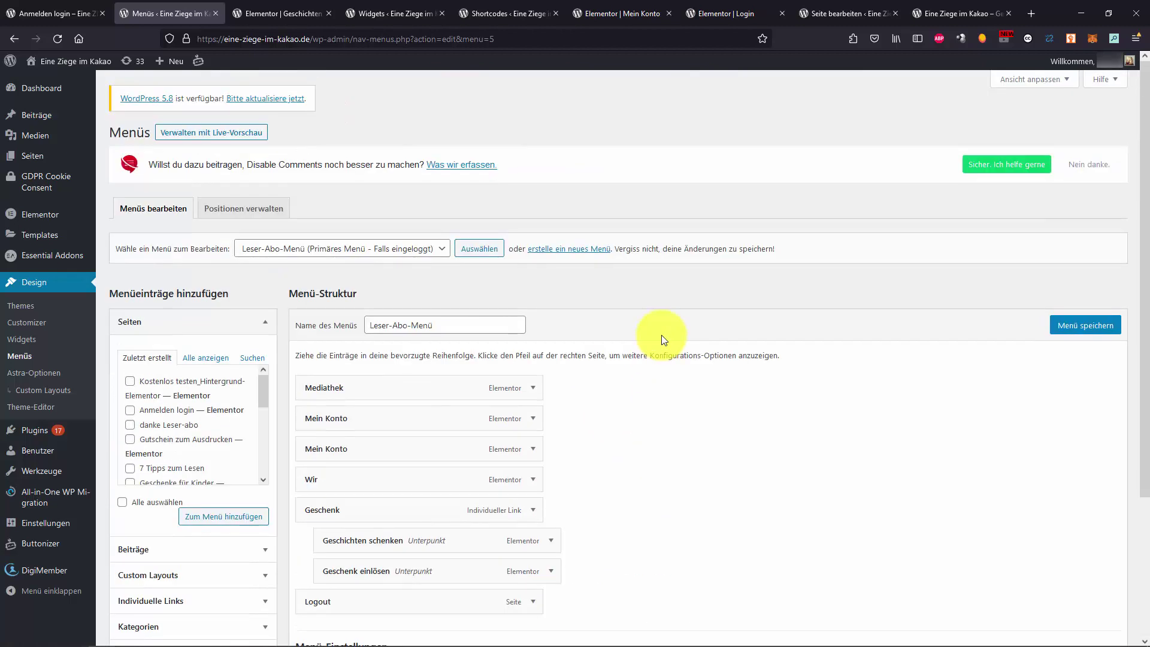
scroll(831, 389, down, 2)
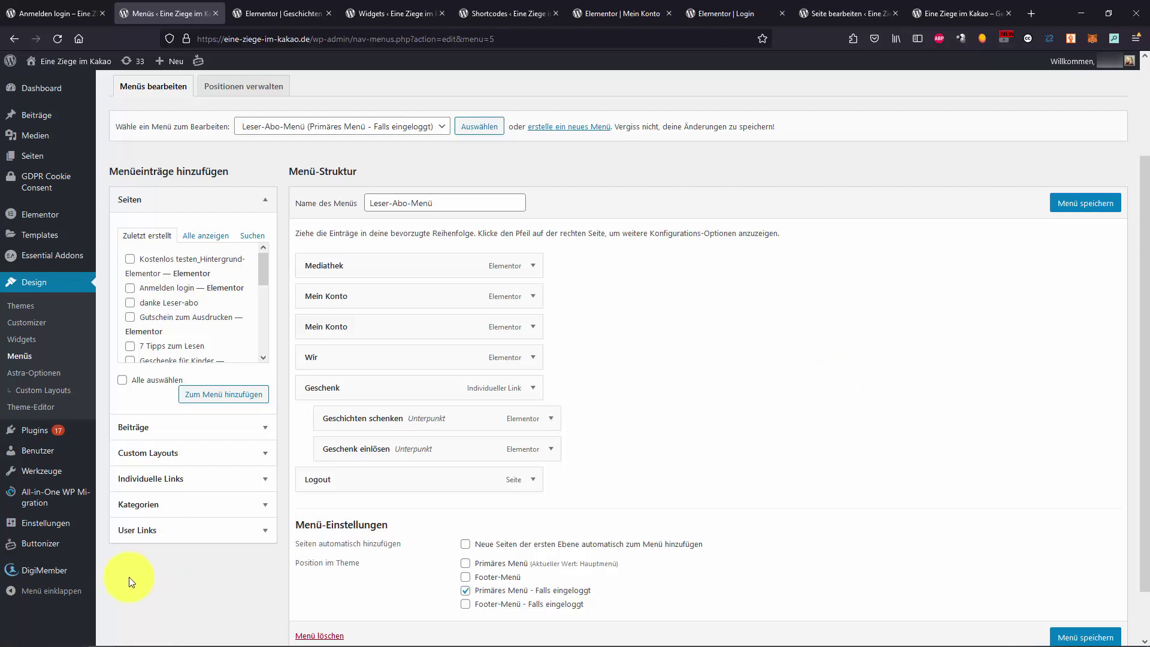
Open DigiMember's Mail Texte page with the welcome mail for member products
mouse_move(69, 579)
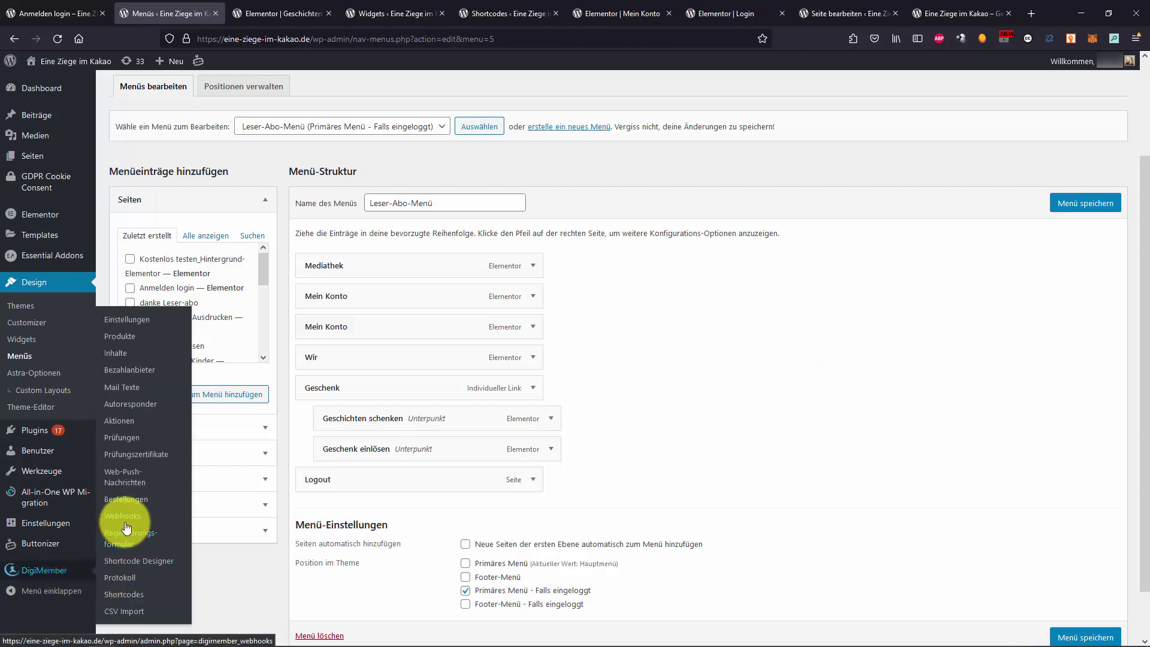
click(129, 394)
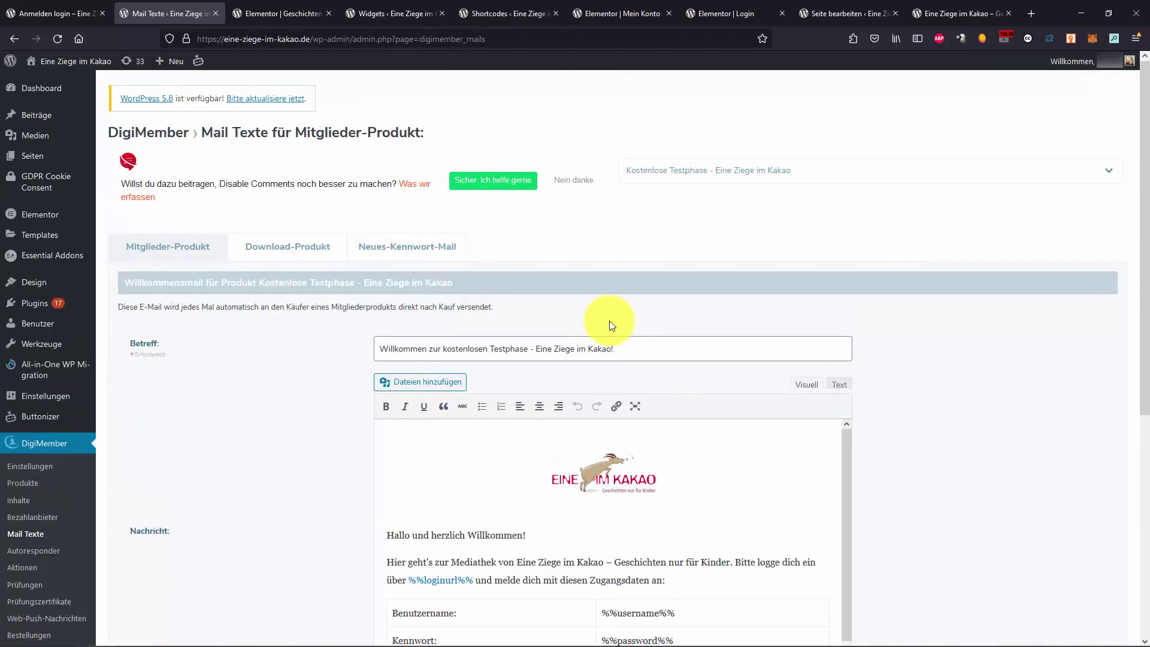
Load the welcome mail for the Mediathek product and review its message text, placeholders and sending condition
click(741, 179)
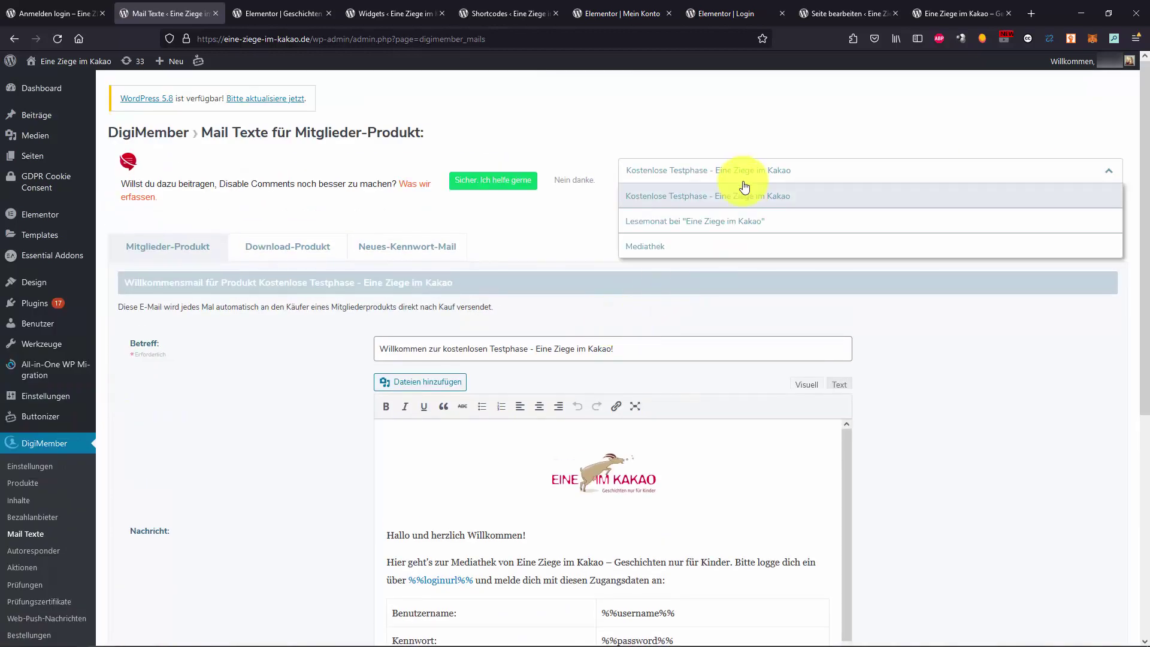
click(732, 251)
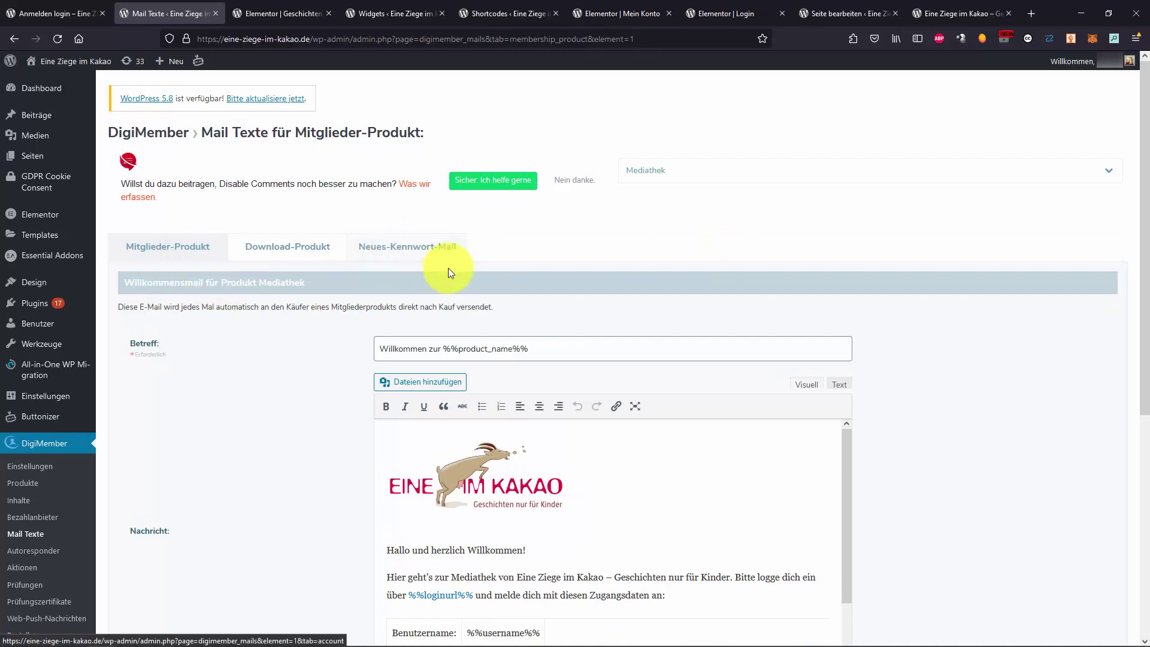
scroll(451, 374, down, 1)
scroll(341, 379, down, 3)
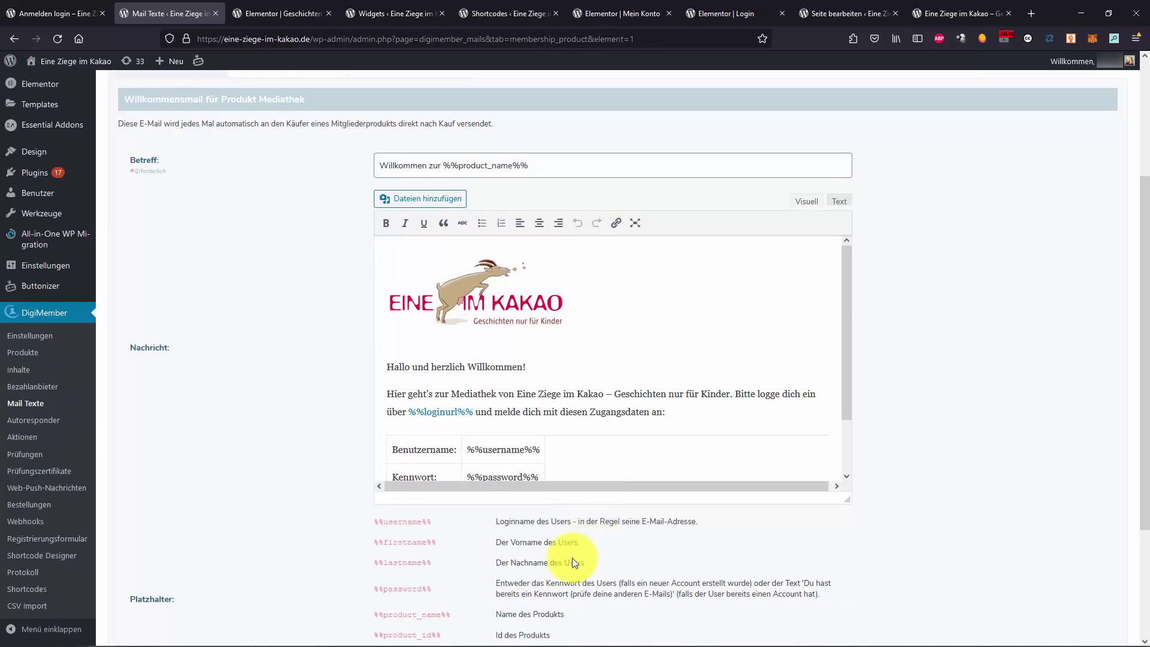
scroll(483, 566, down, 1)
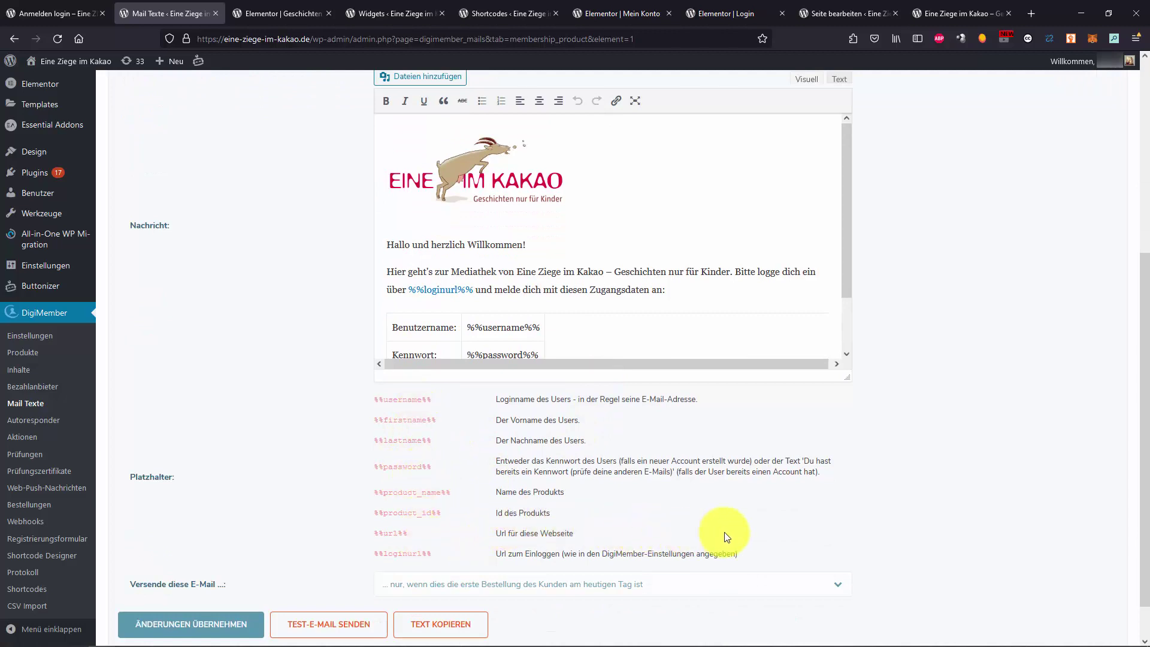
scroll(739, 485, up, 2)
scroll(662, 257, up, 2)
scroll(634, 321, down, 3)
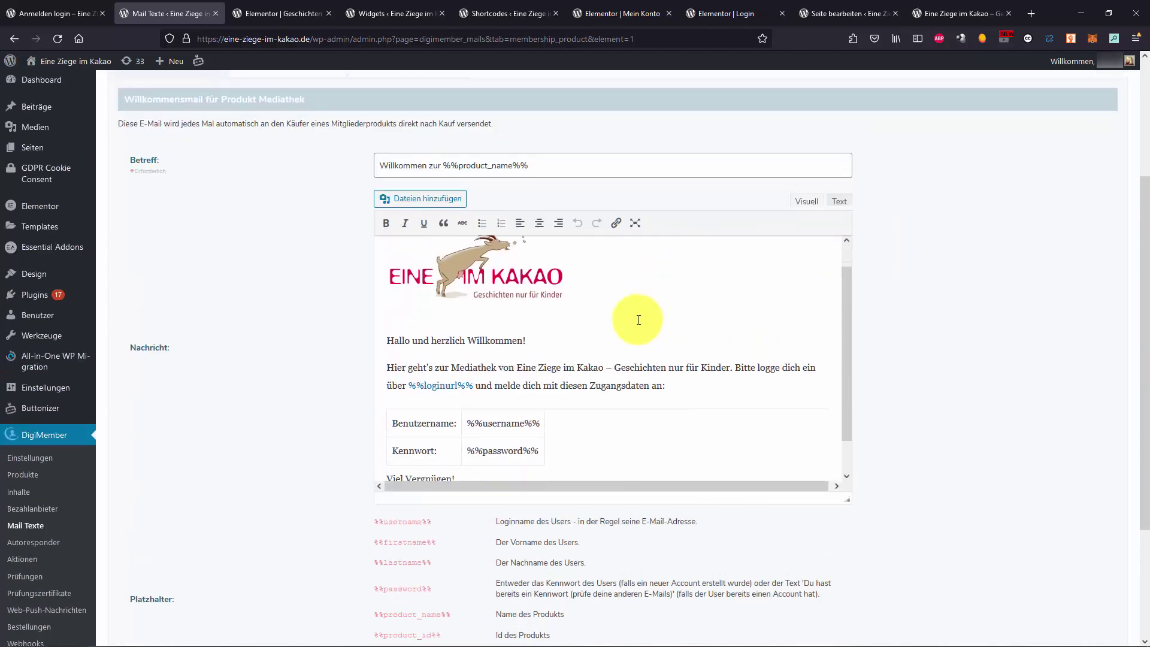
scroll(639, 316, up, 3)
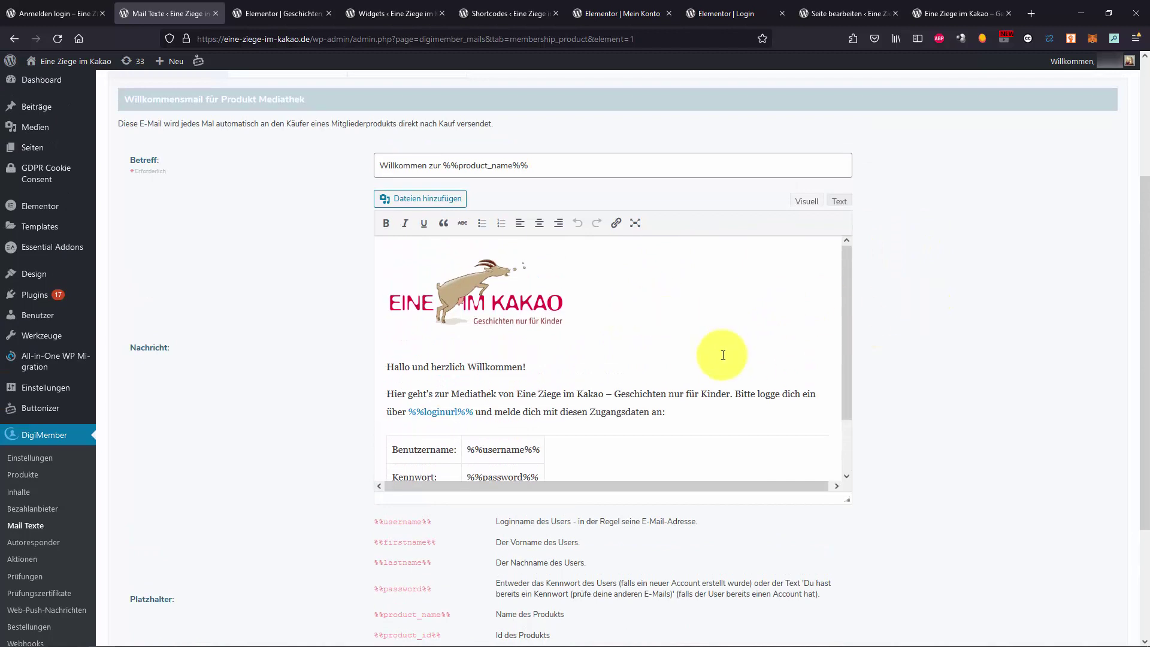
scroll(723, 354, down, 2)
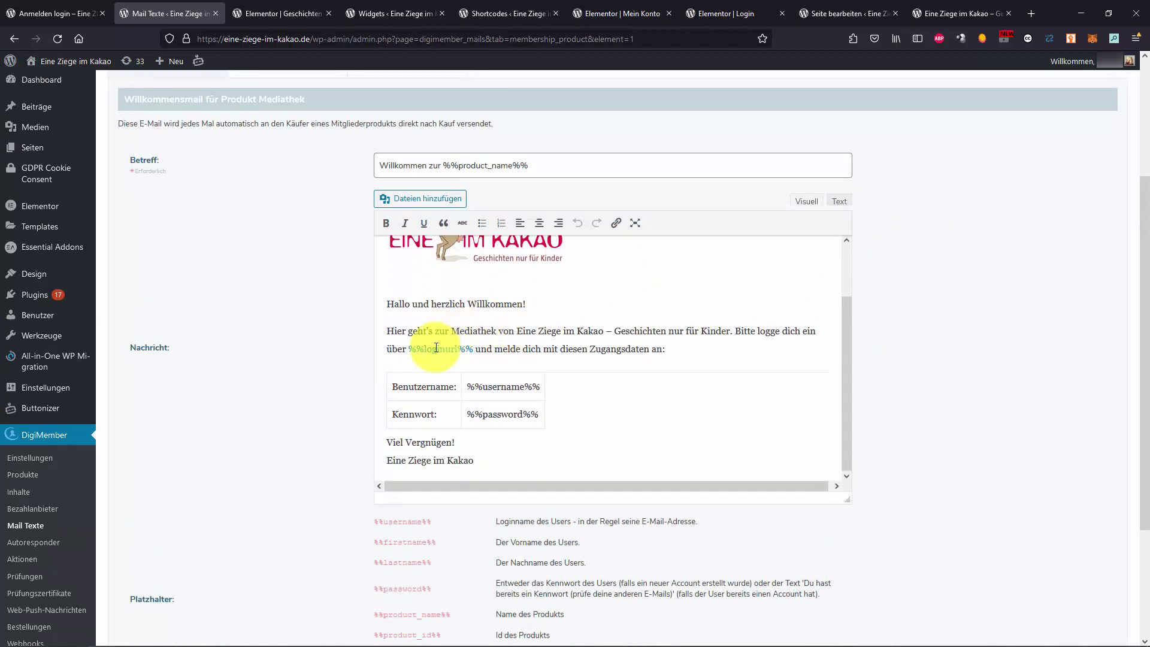
scroll(462, 355, up, 2)
scroll(461, 355, down, 2)
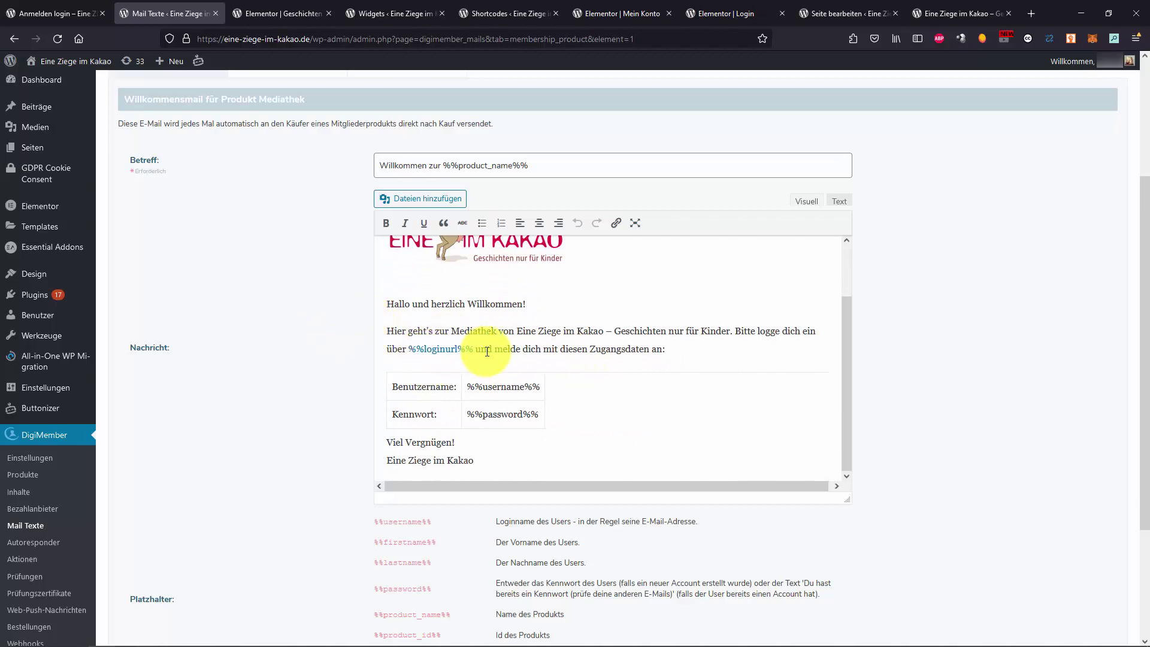
scroll(282, 359, up, 3)
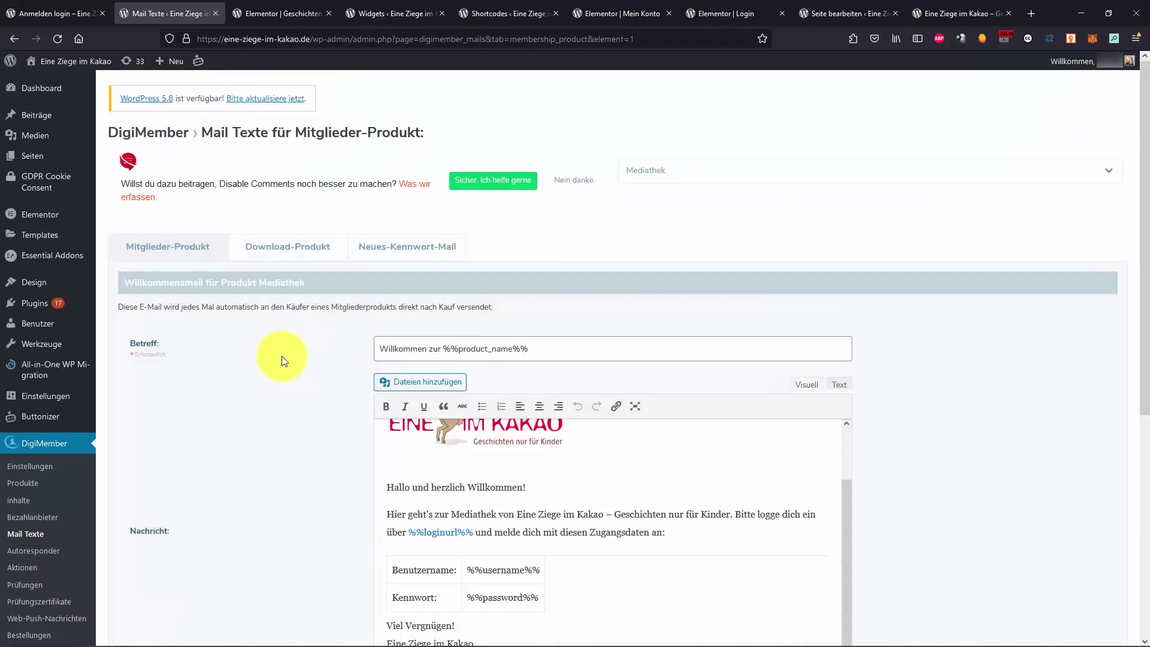
Open the Neues-Kennwort-Mail texts and review the confirmation mail and the mail with the new login details
click(396, 258)
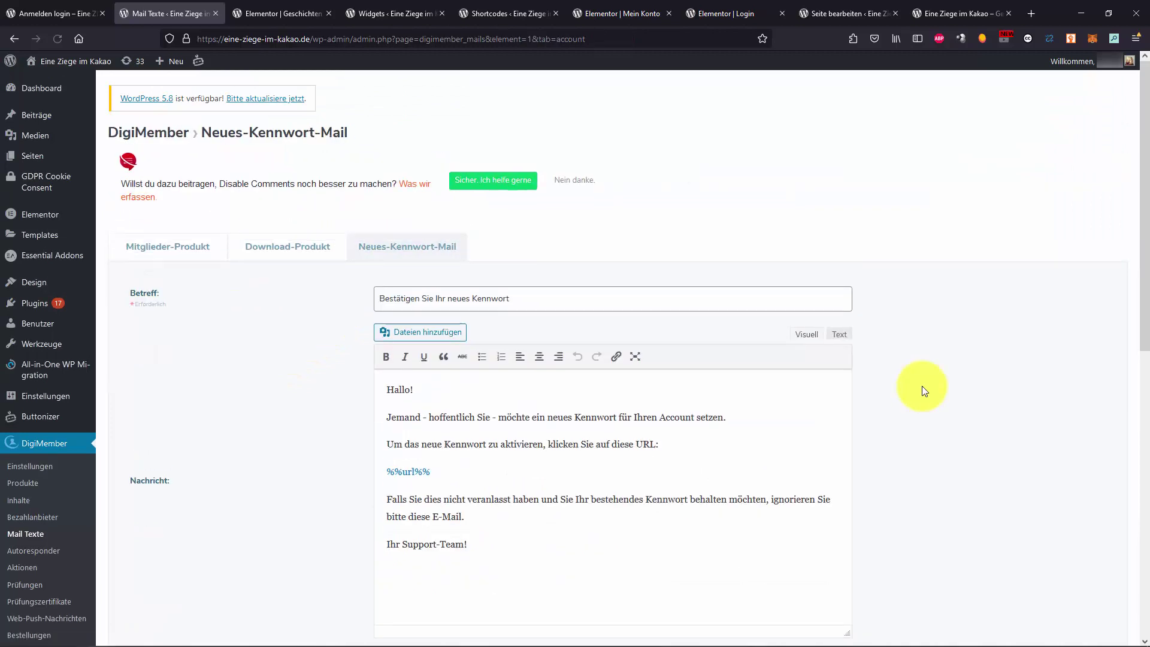
scroll(921, 385, down, 1)
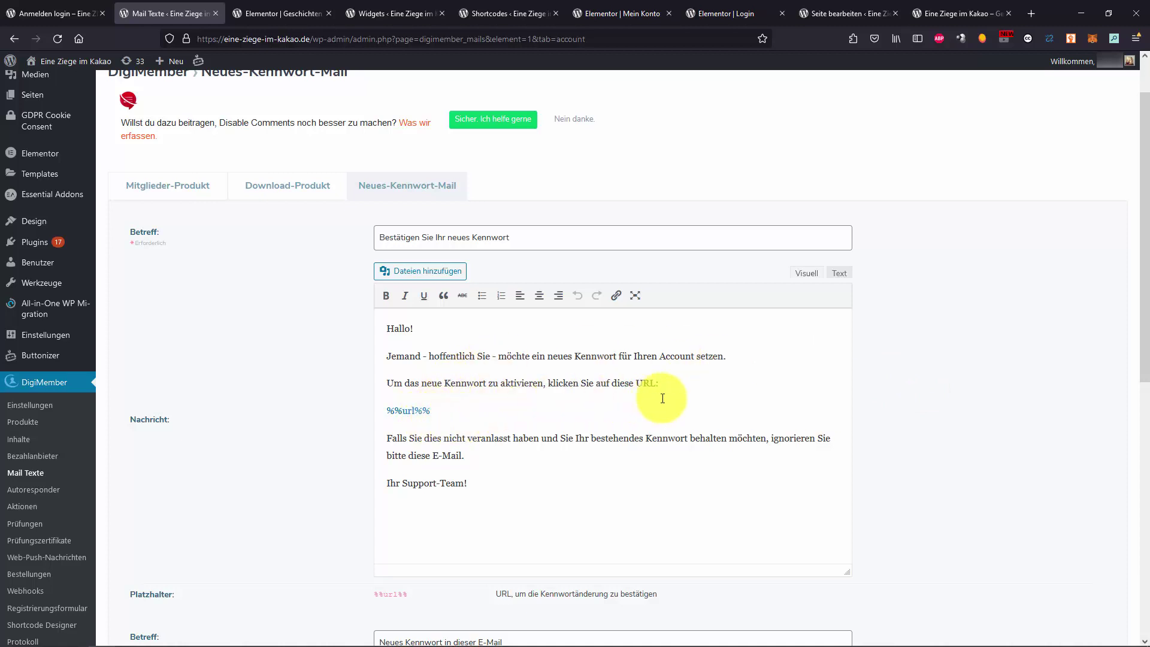
scroll(903, 423, down, 6)
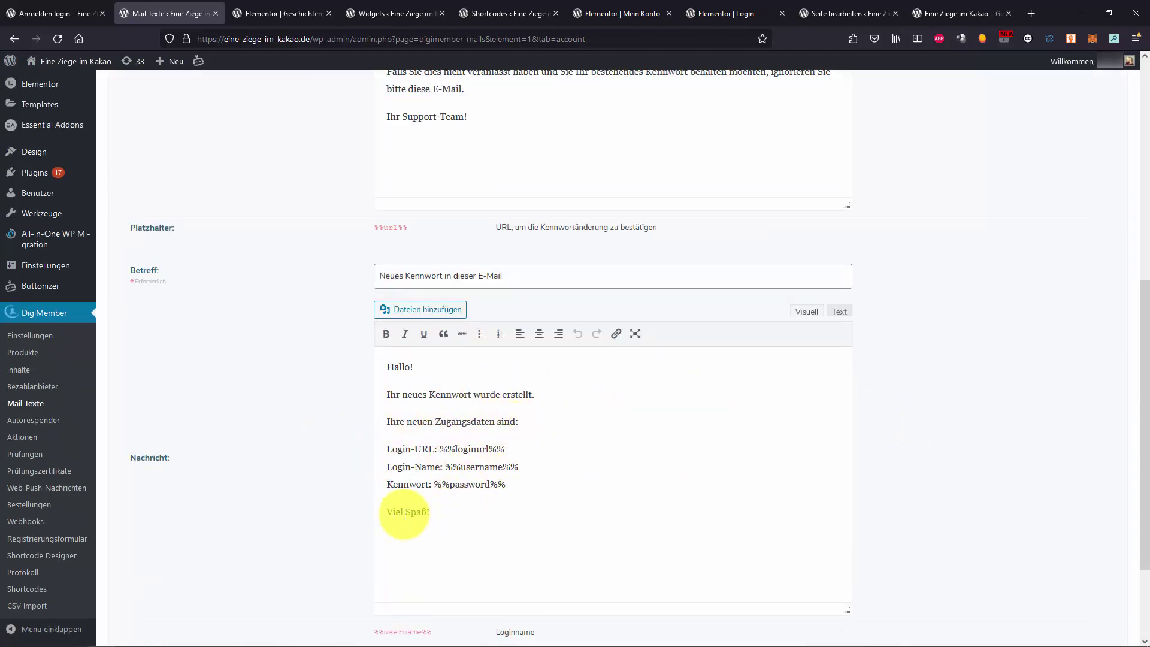
scroll(333, 521, down, 2)
scroll(336, 520, up, 5)
Open DigiMember's Autoresponder overview to examine the configured e-mail services and their assigned products
click(35, 550)
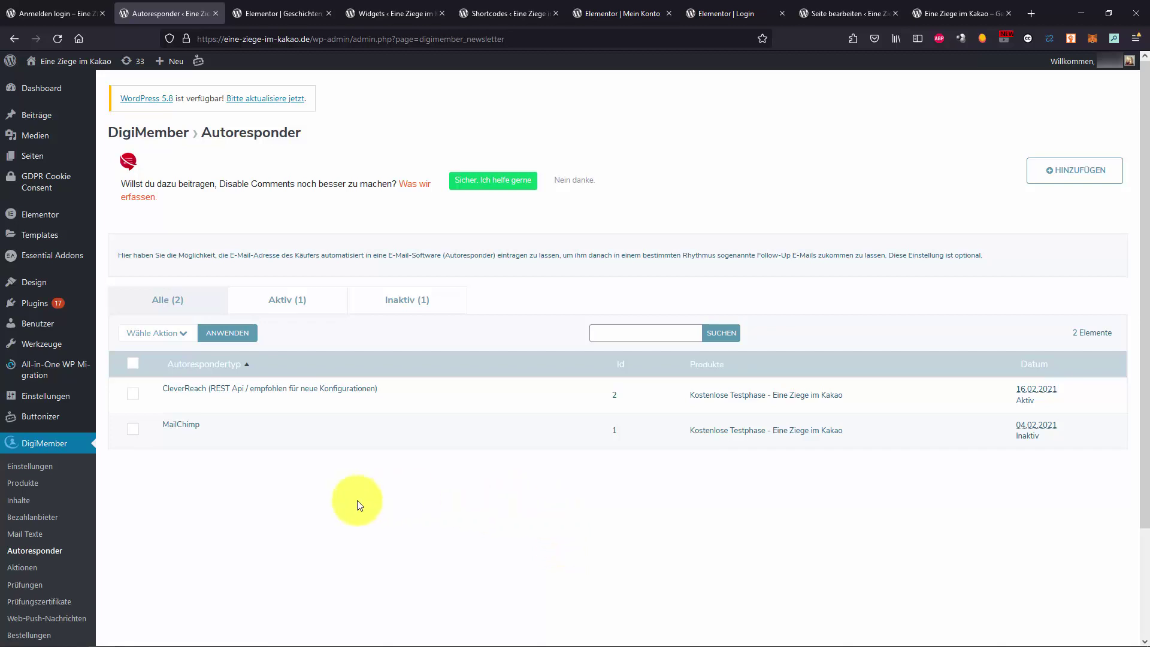
Open DigiMember's Einstellungen and review Einrichtung and Optionen, including the login URL, admin area, IP access limit and Digistore24 import
click(34, 470)
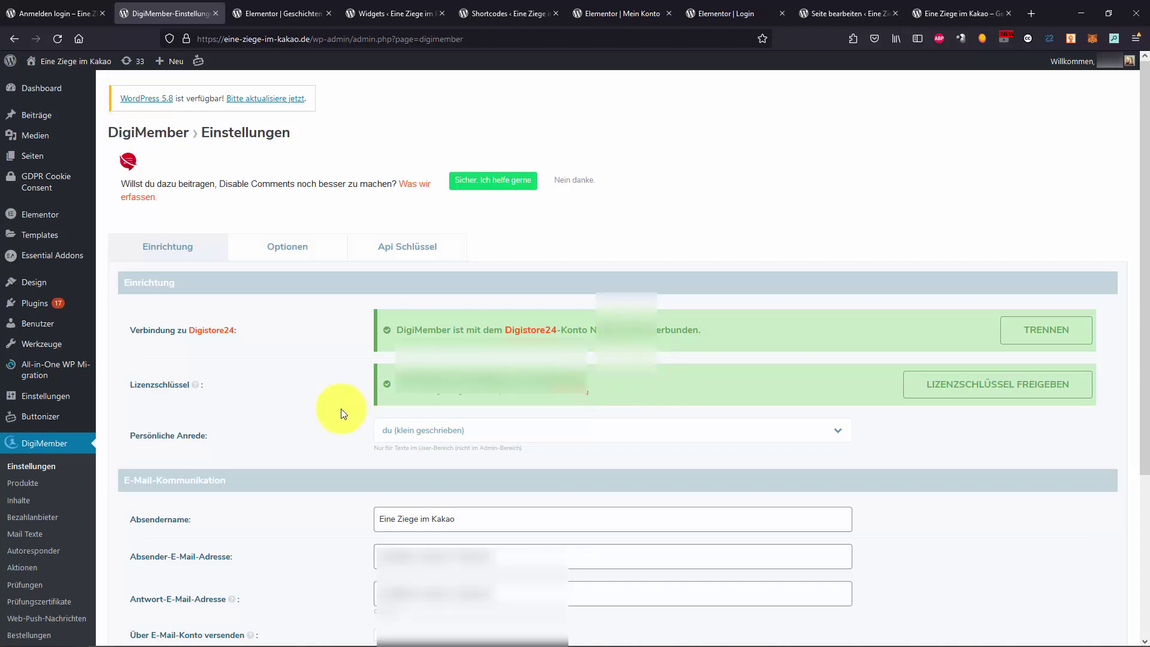
scroll(340, 408, down, 2)
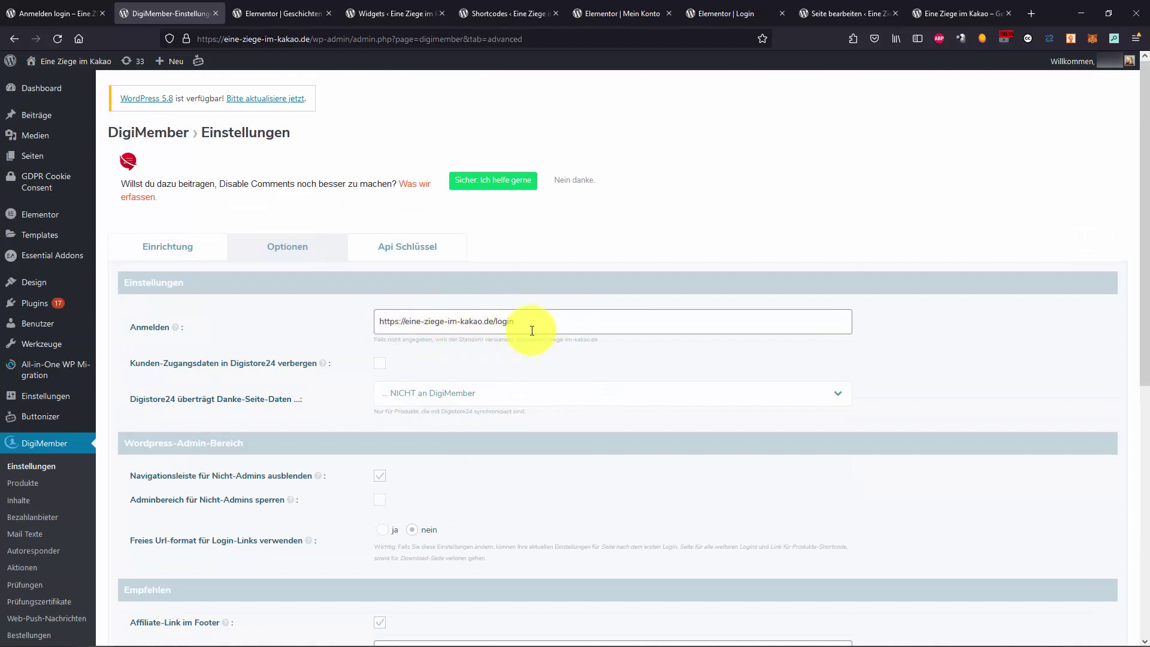
scroll(456, 326, down, 7)
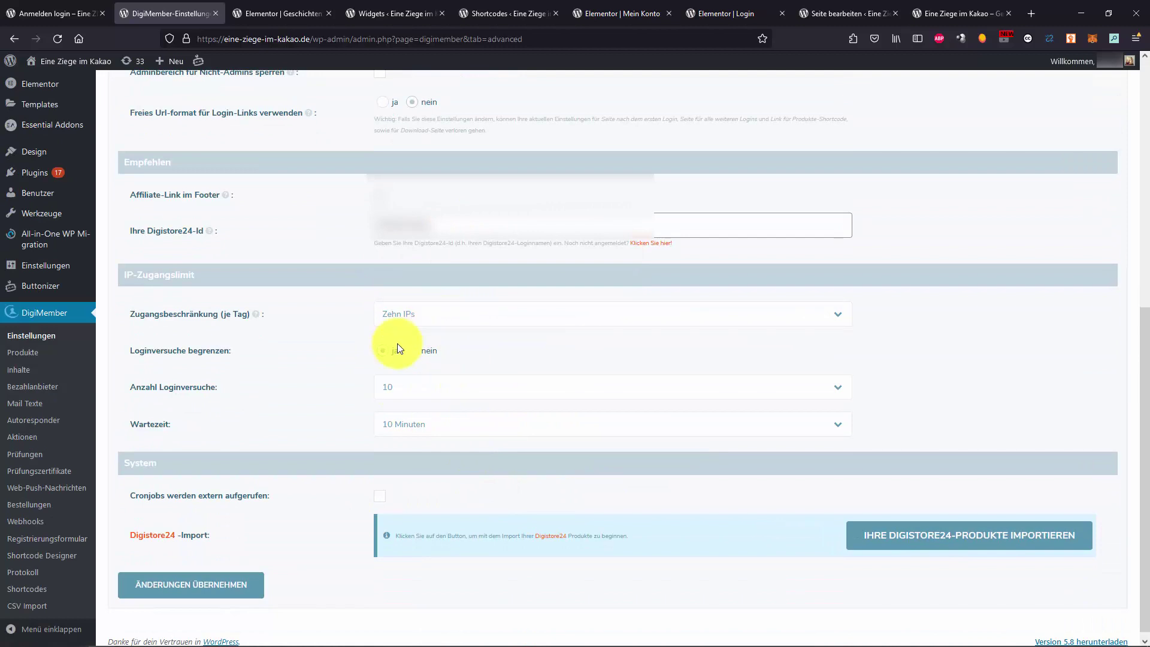
scroll(526, 506, down, 1)
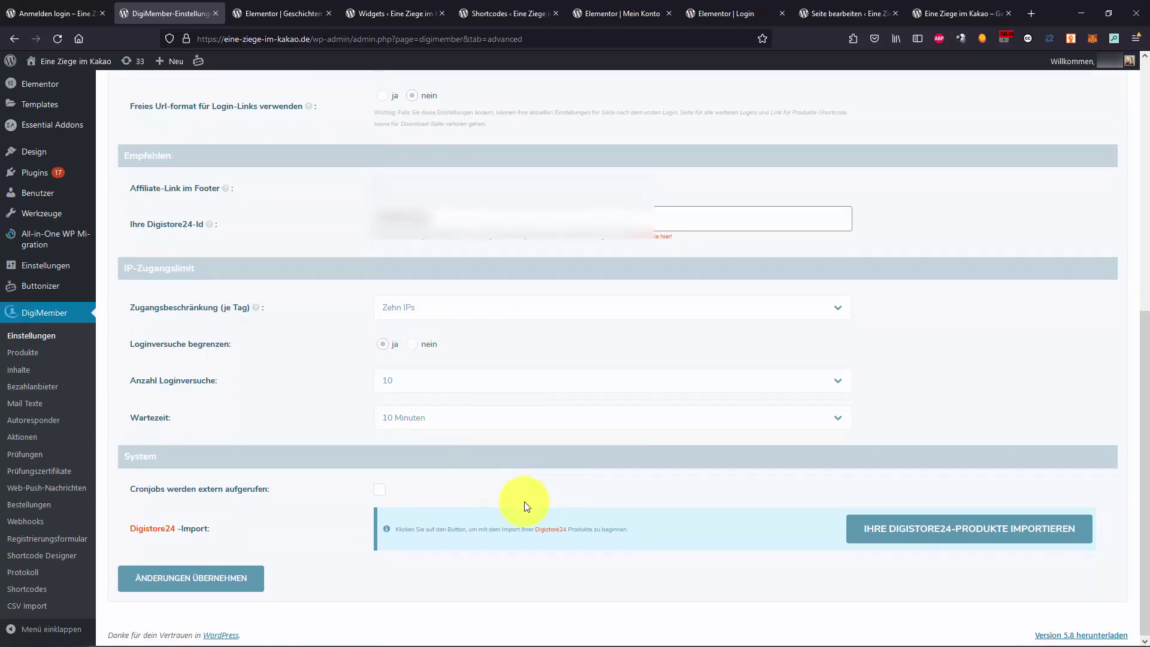
scroll(525, 506, up, 7)
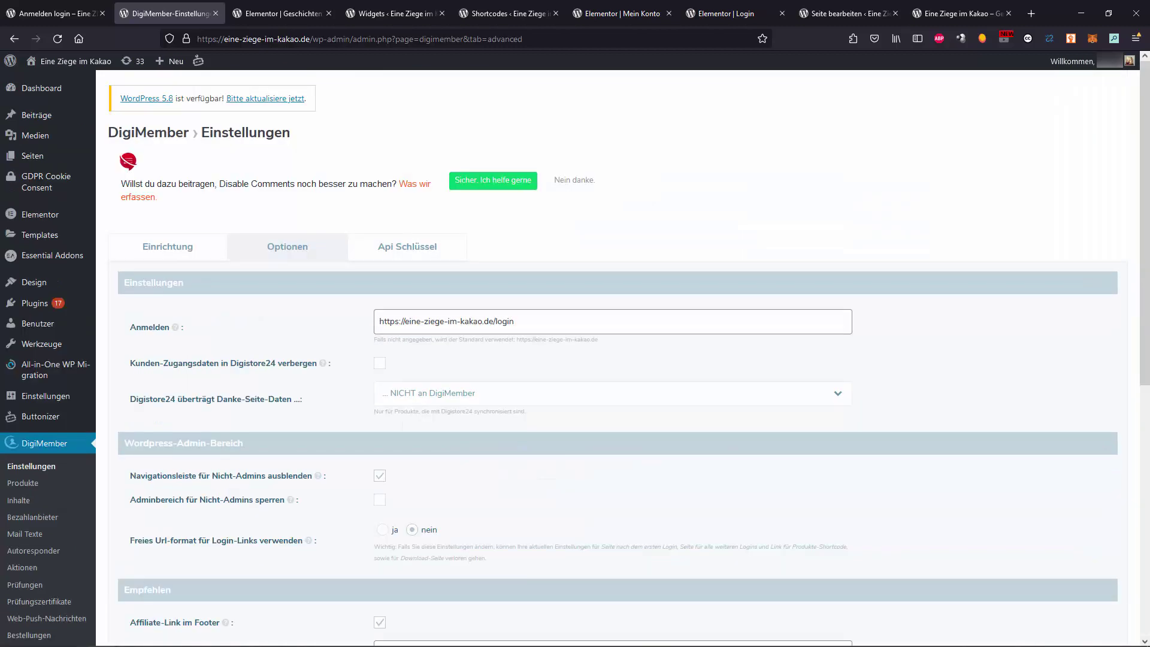